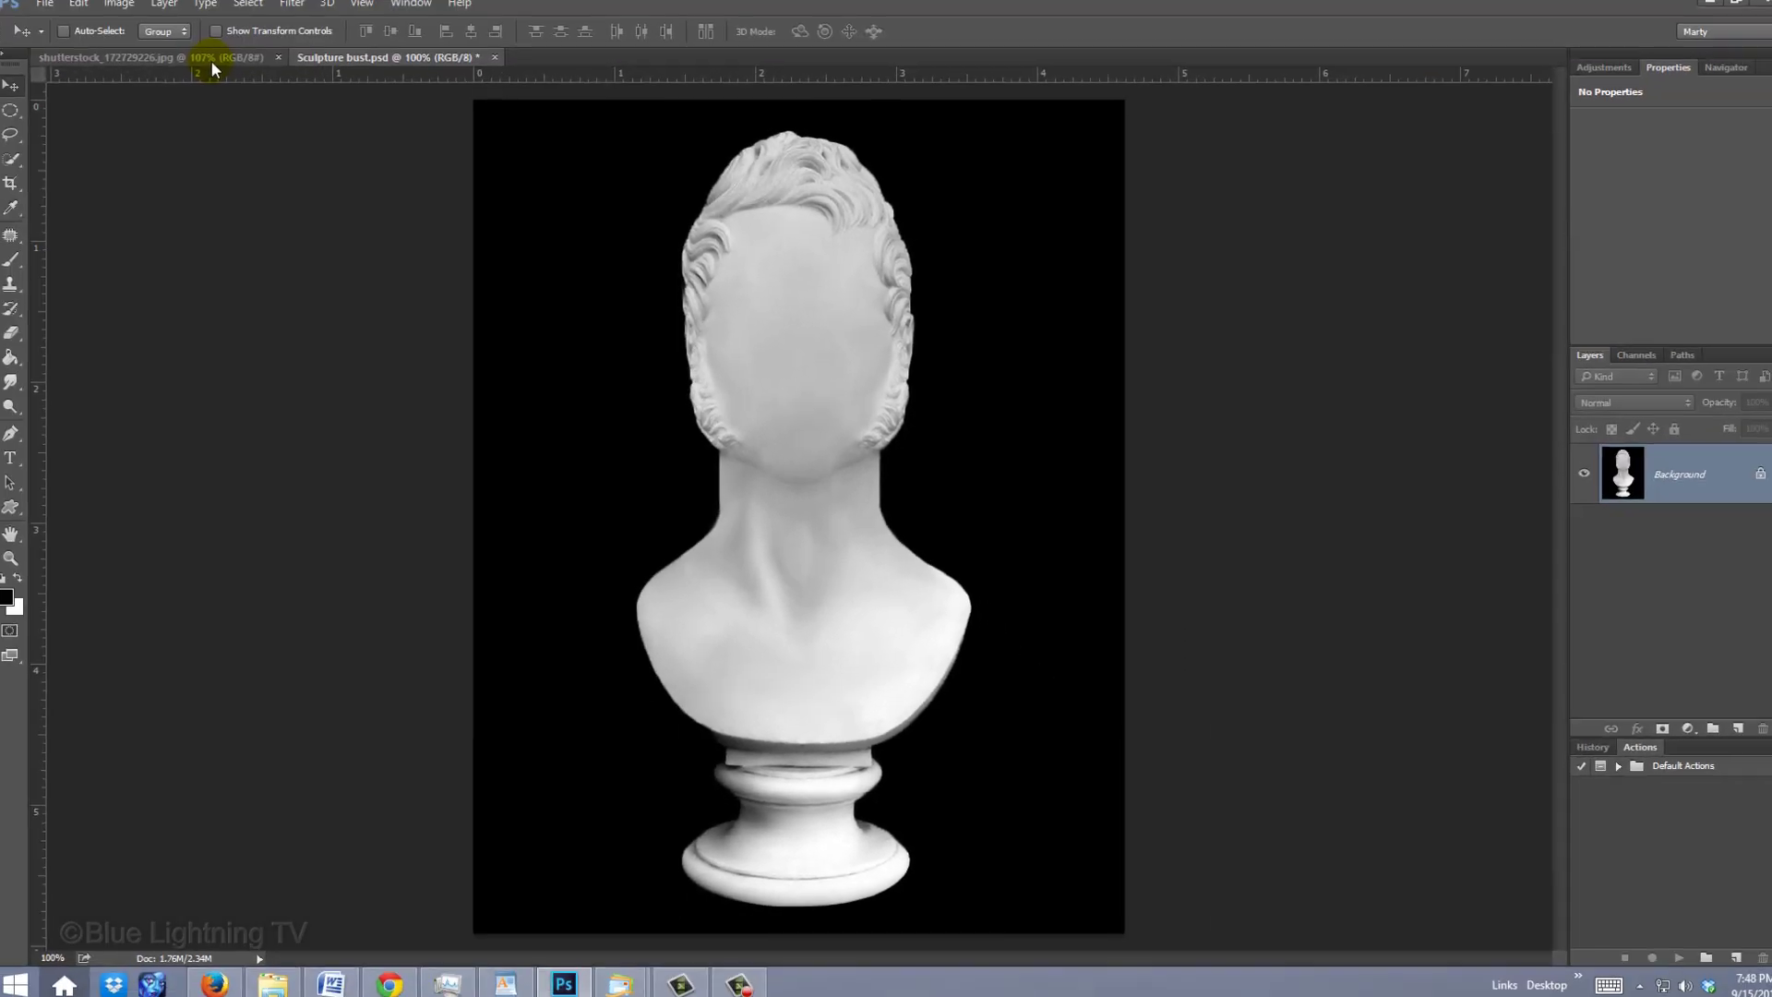
Step: Switch to the shutterstock_172729226.jpg photo of the man in the fur coat
{"action": "left_click", "coordinate": [213, 70]}
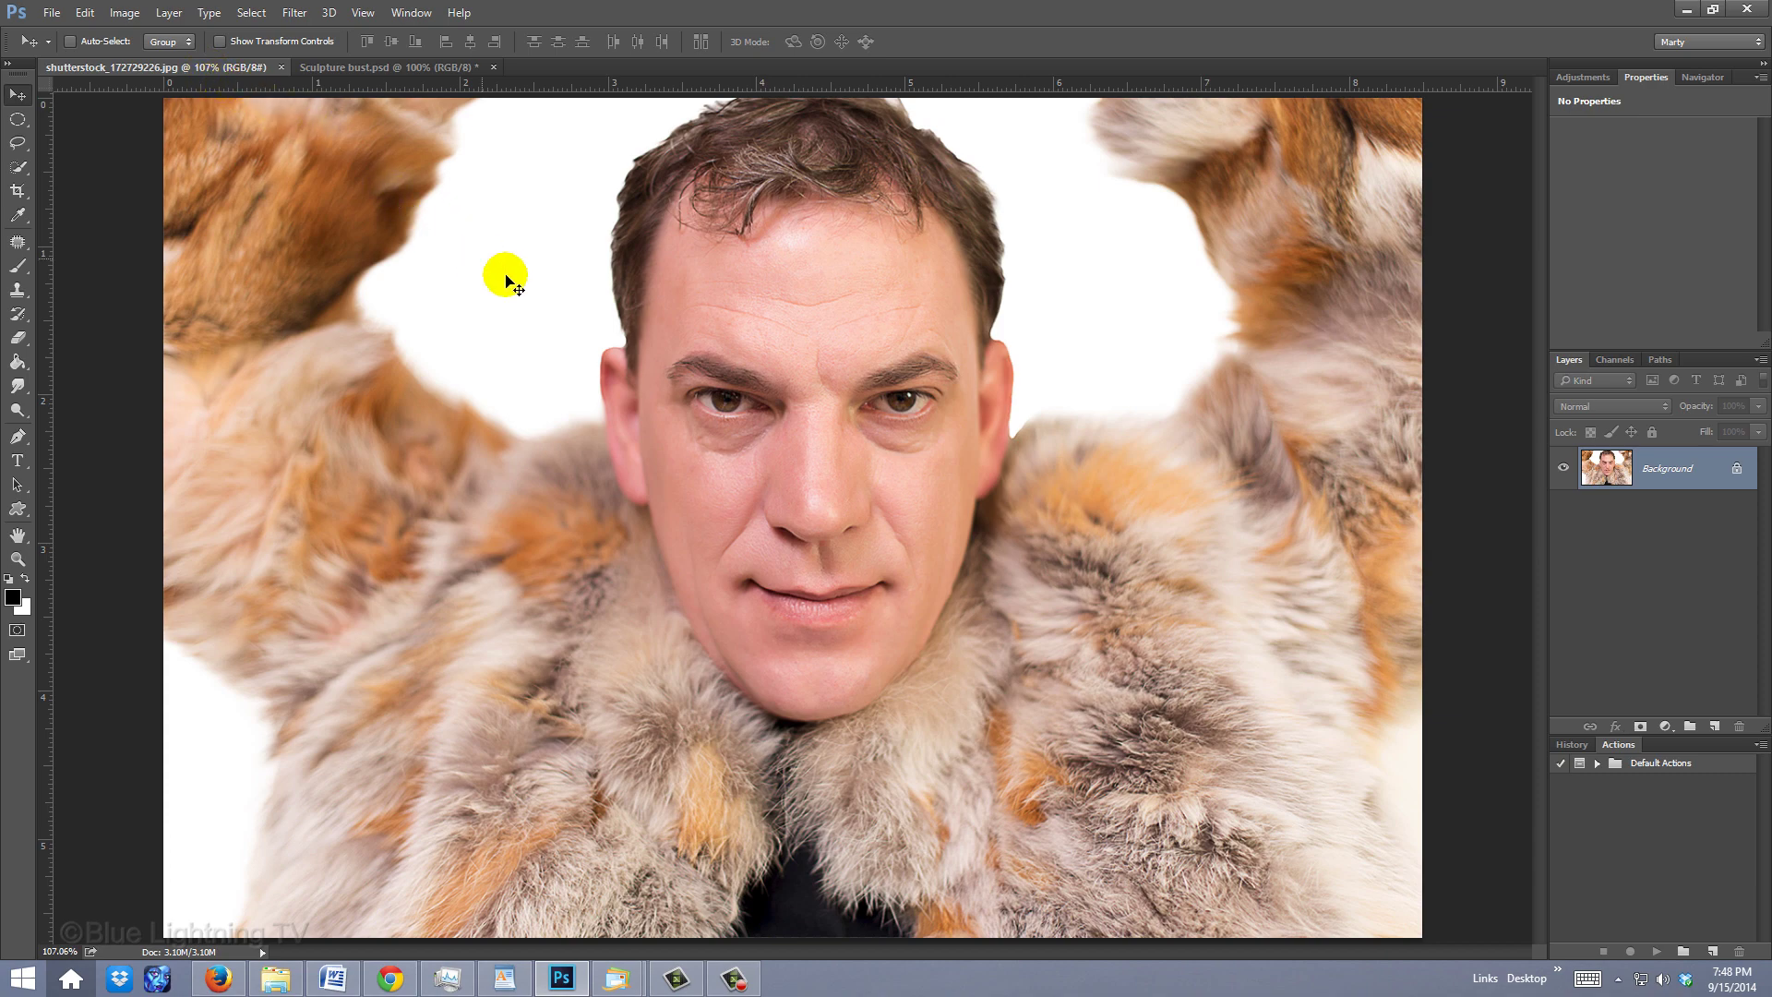
Step: Drag the fur-coat portrait into Sculpture bust.psd as Layer 1 and set its opacity to 41%
{"action": "key", "text": "v"}
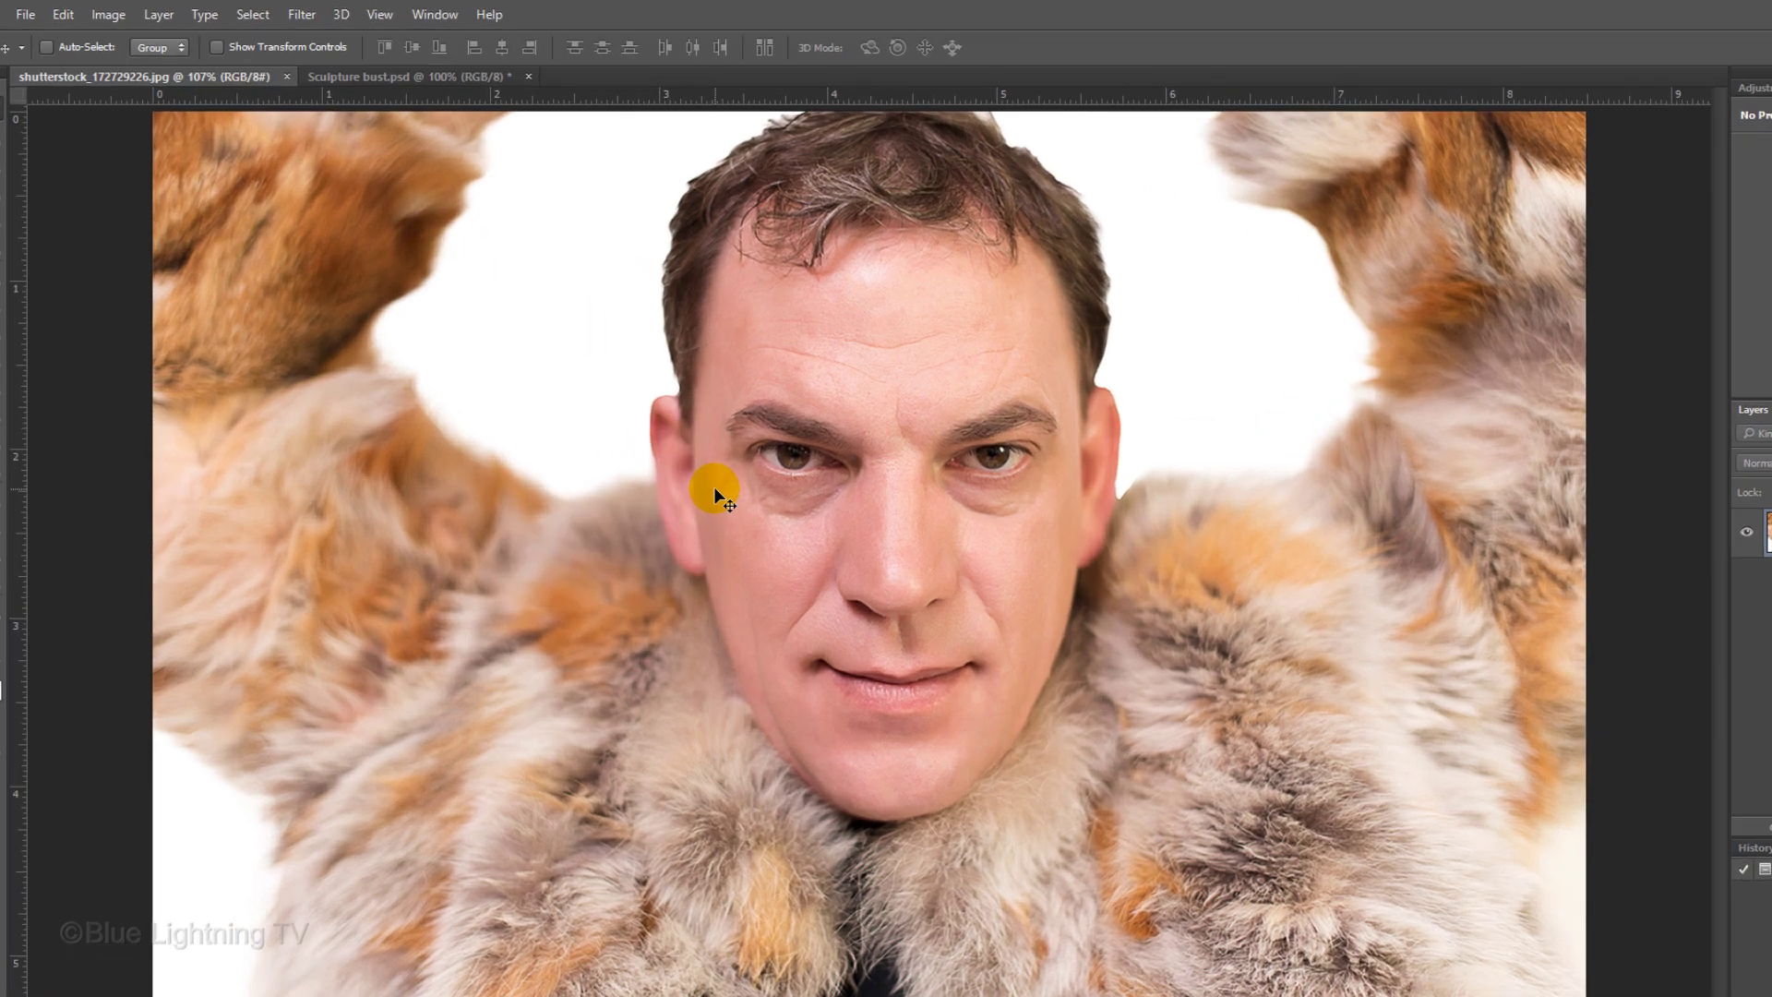
{"action": "left_click_drag", "start_coordinate": [658, 429], "coordinate": [440, 105]}
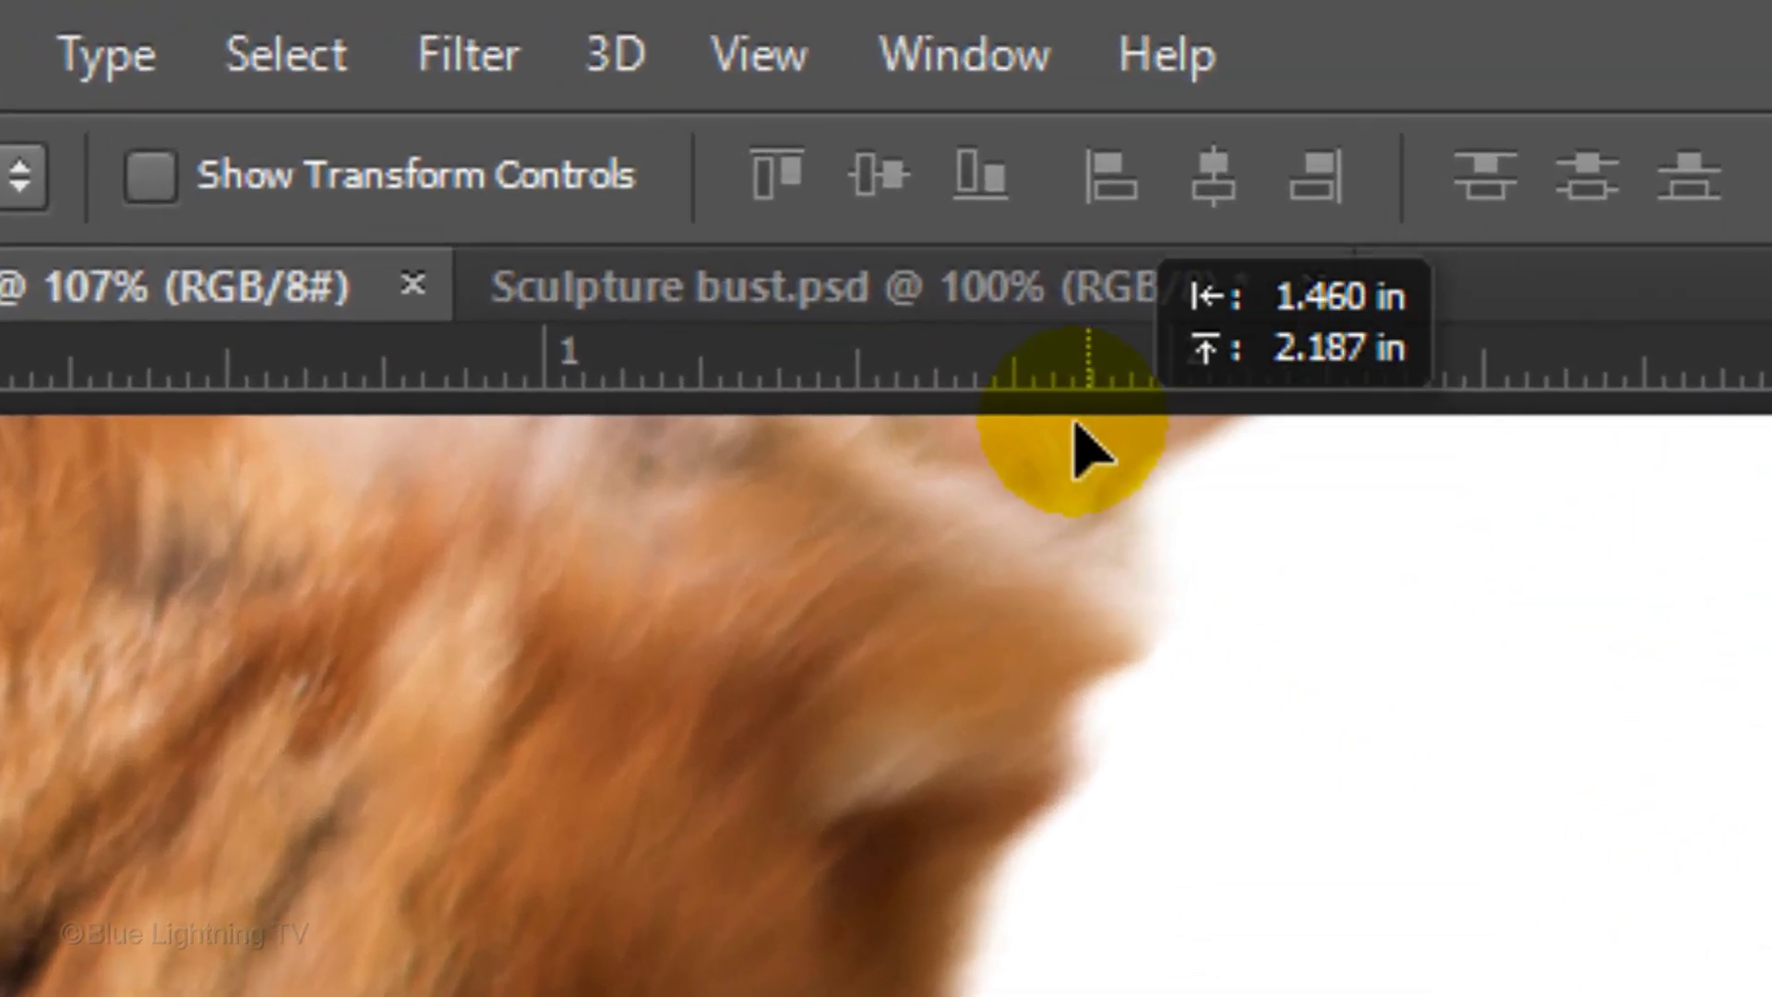
{"action": "left_click_drag", "start_coordinate": [1077, 425], "coordinate": [1050, 288]}
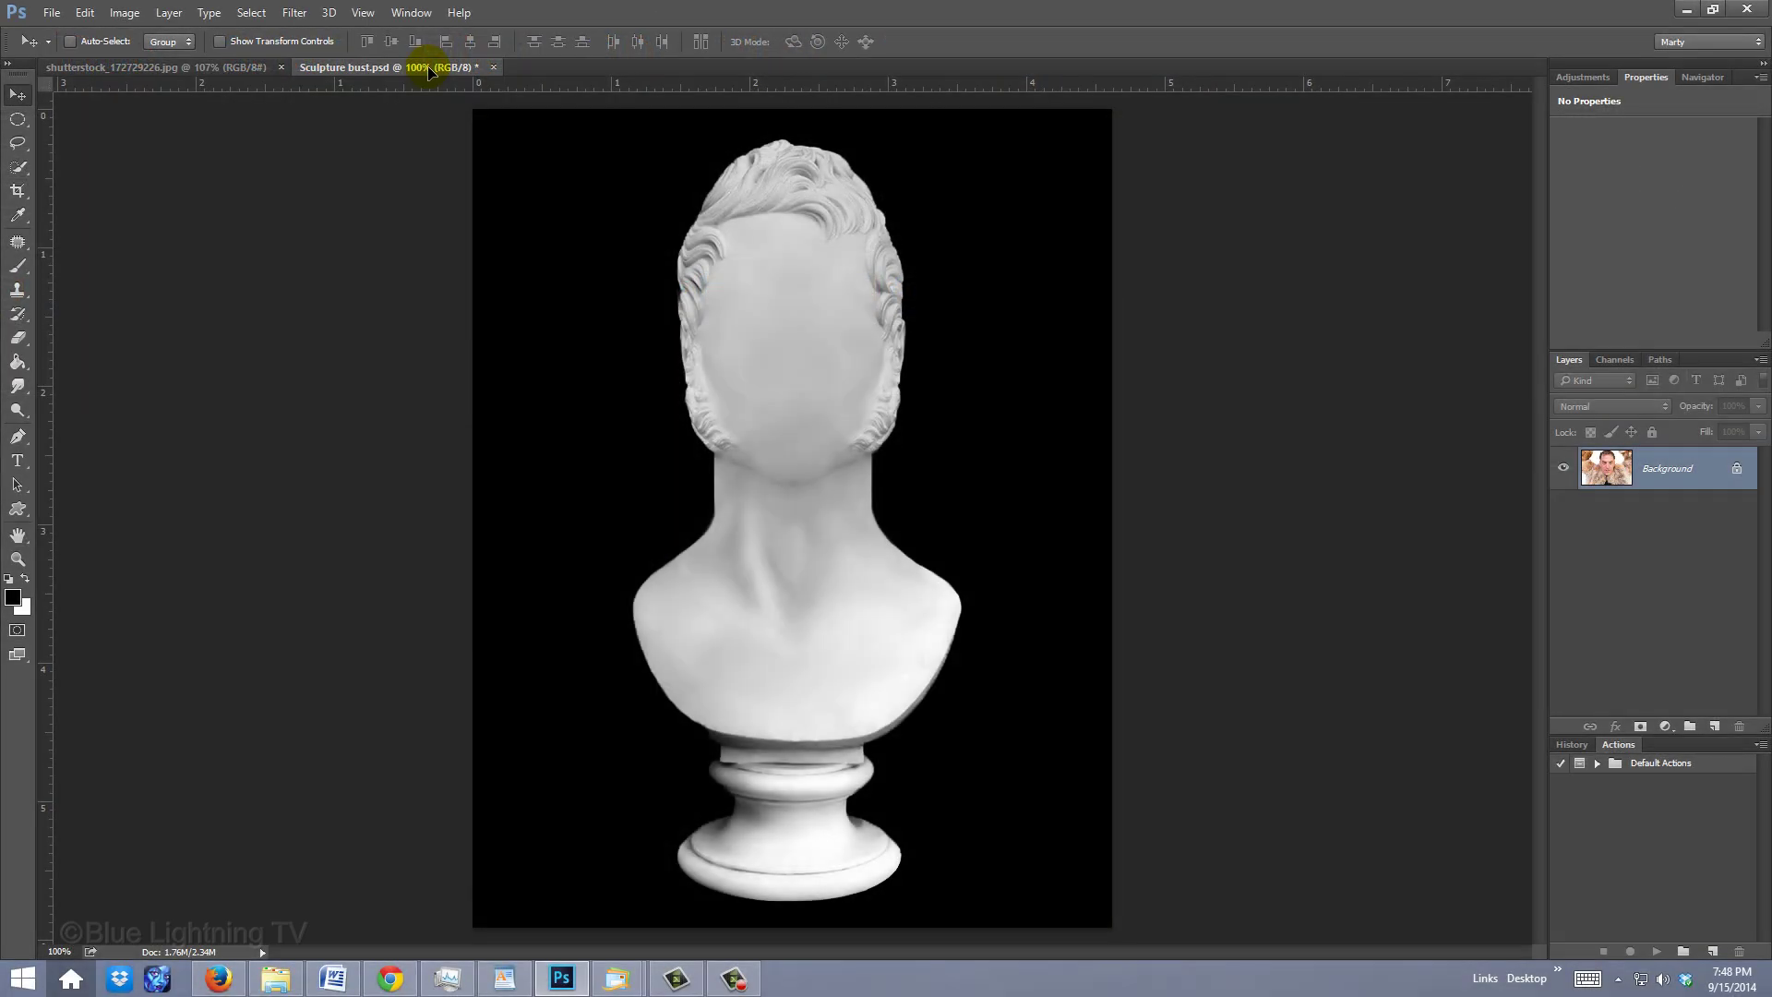
{"action": "left_click_drag", "start_coordinate": [428, 67], "coordinate": [529, 209]}
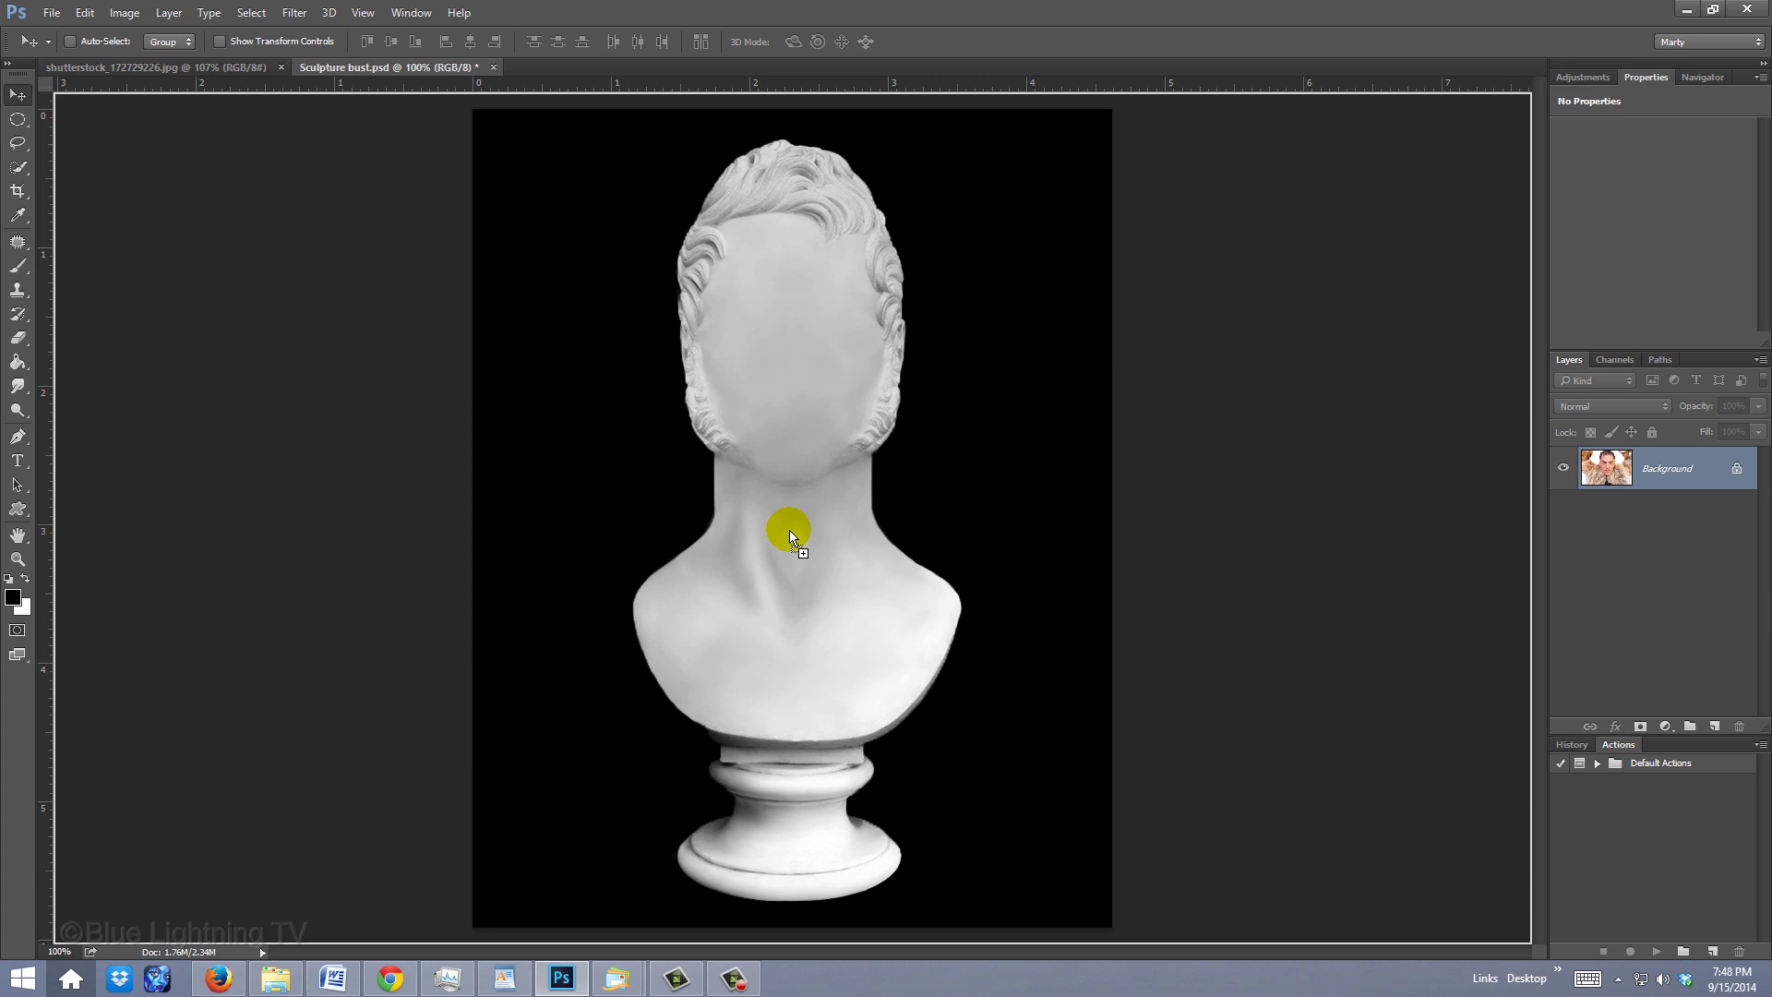
{"action": "left_click_drag", "start_coordinate": [794, 550], "coordinate": [790, 553]}
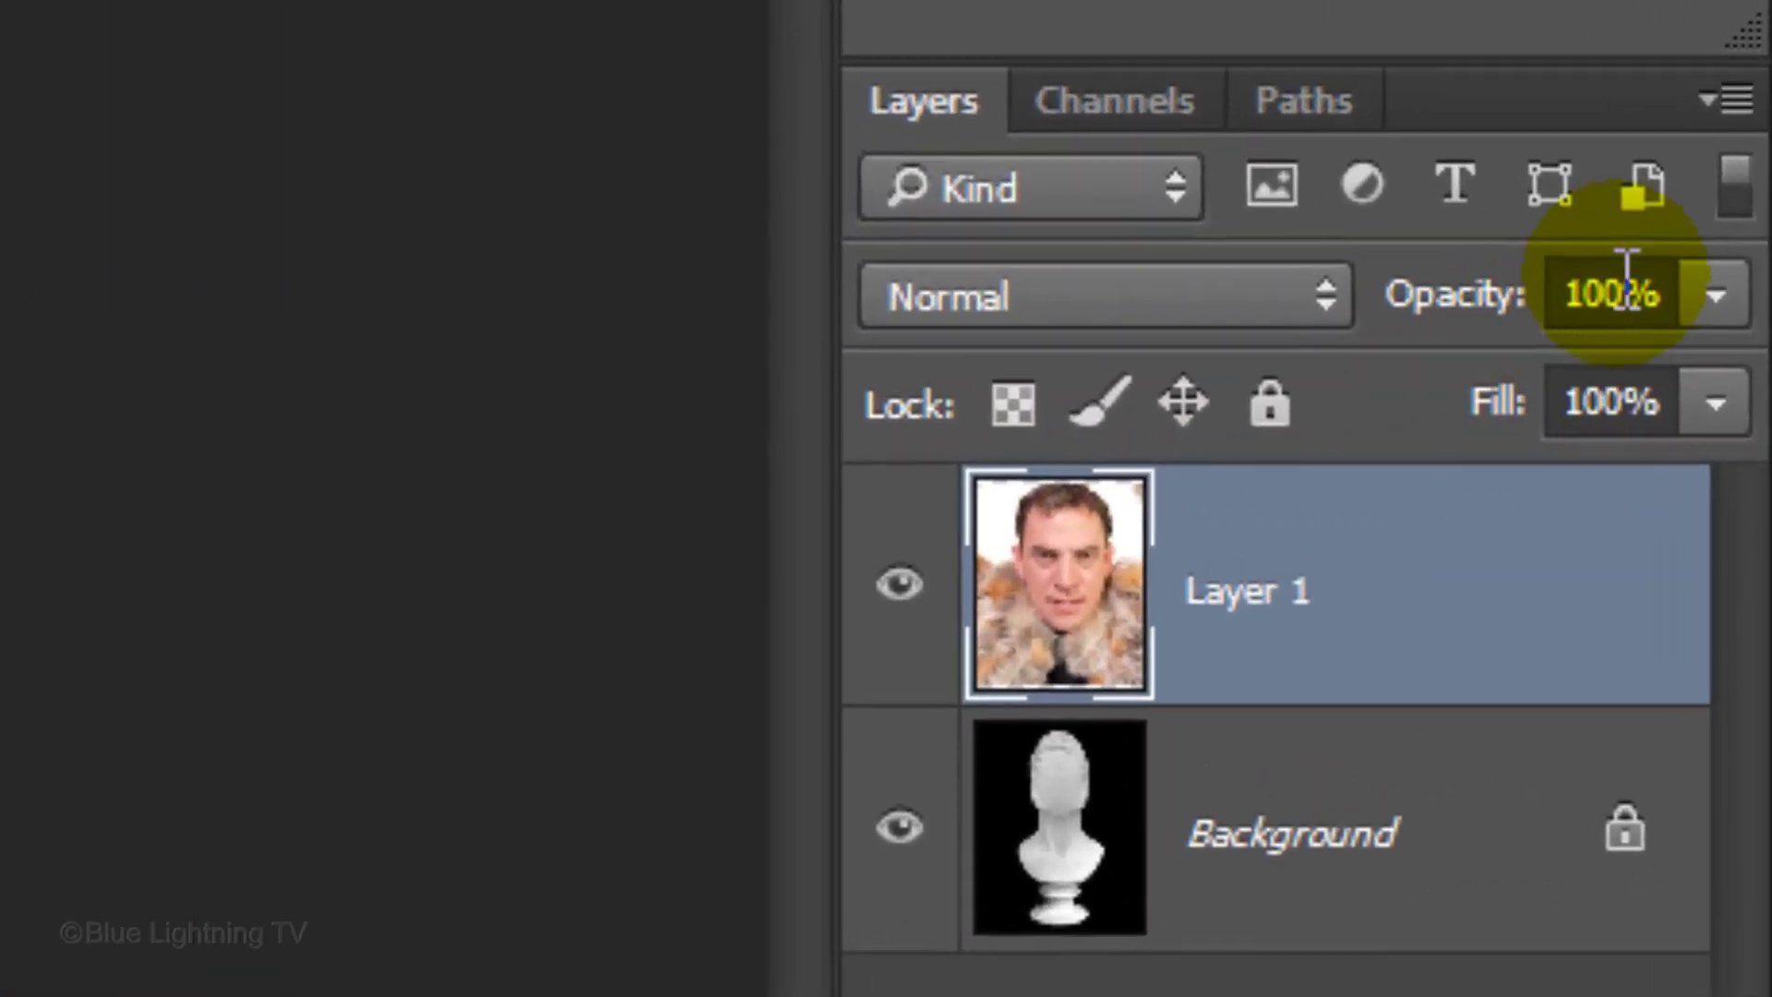
{"action": "left_click", "coordinate": [1759, 406]}
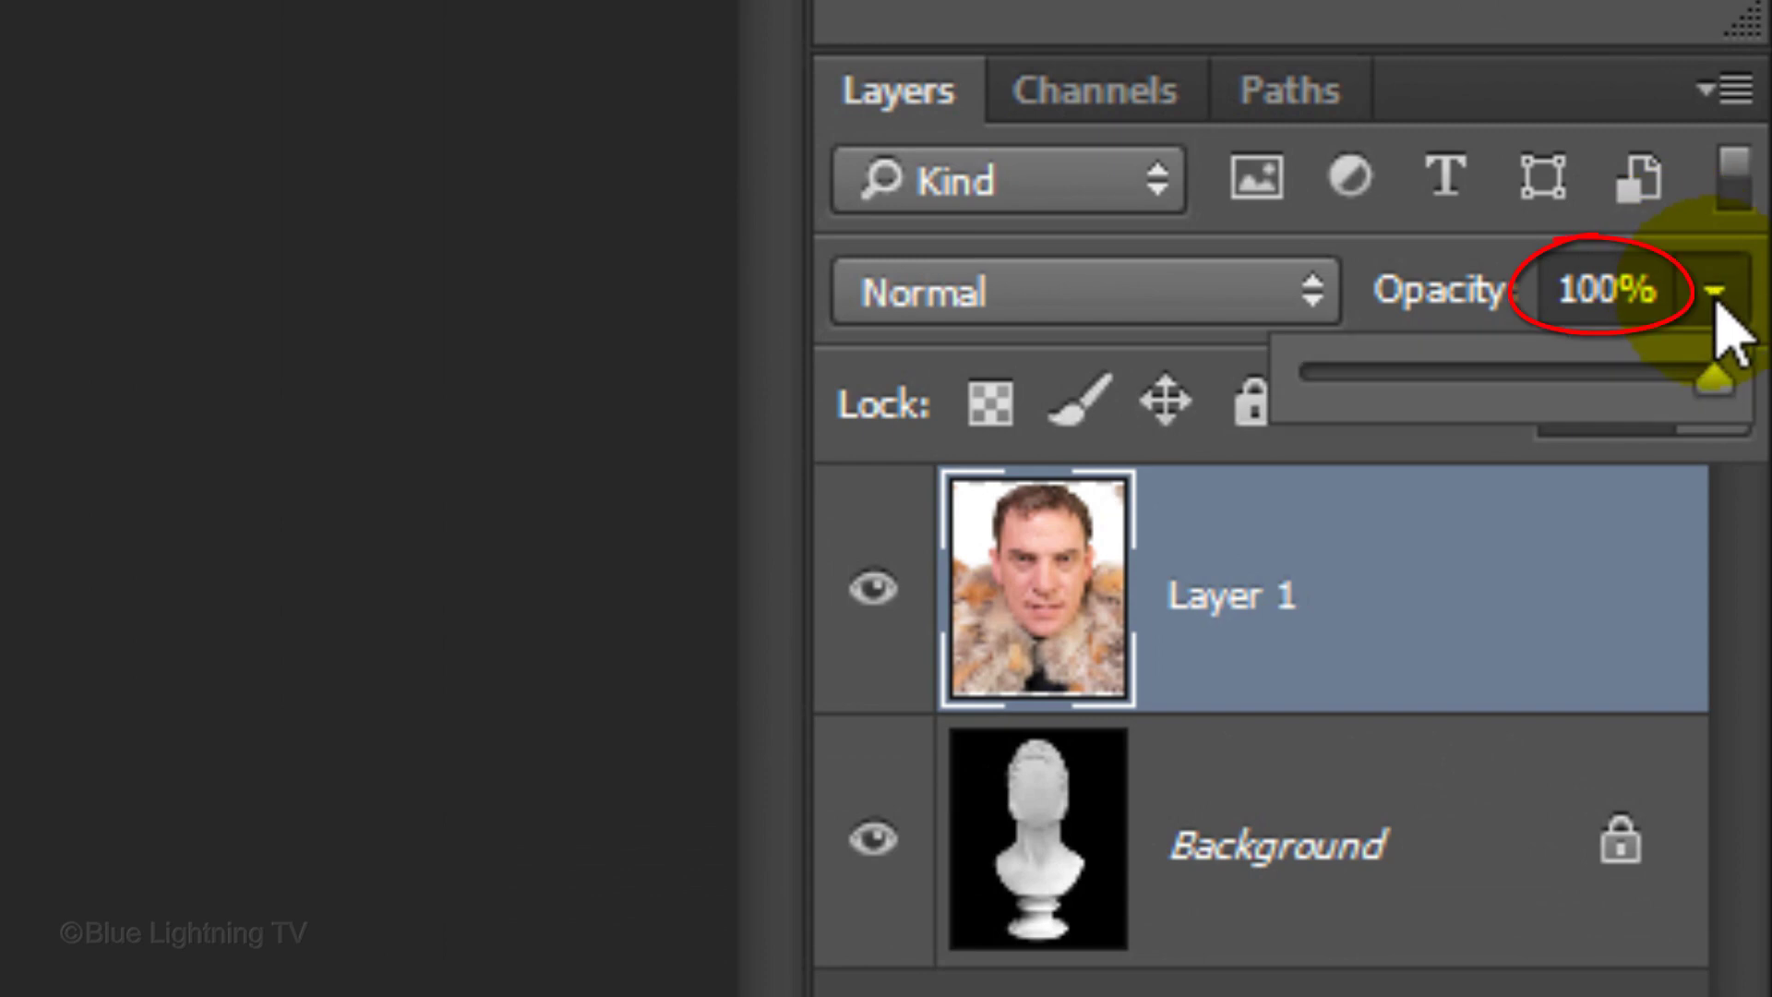
{"action": "left_click_drag", "start_coordinate": [1719, 309], "coordinate": [1478, 406]}
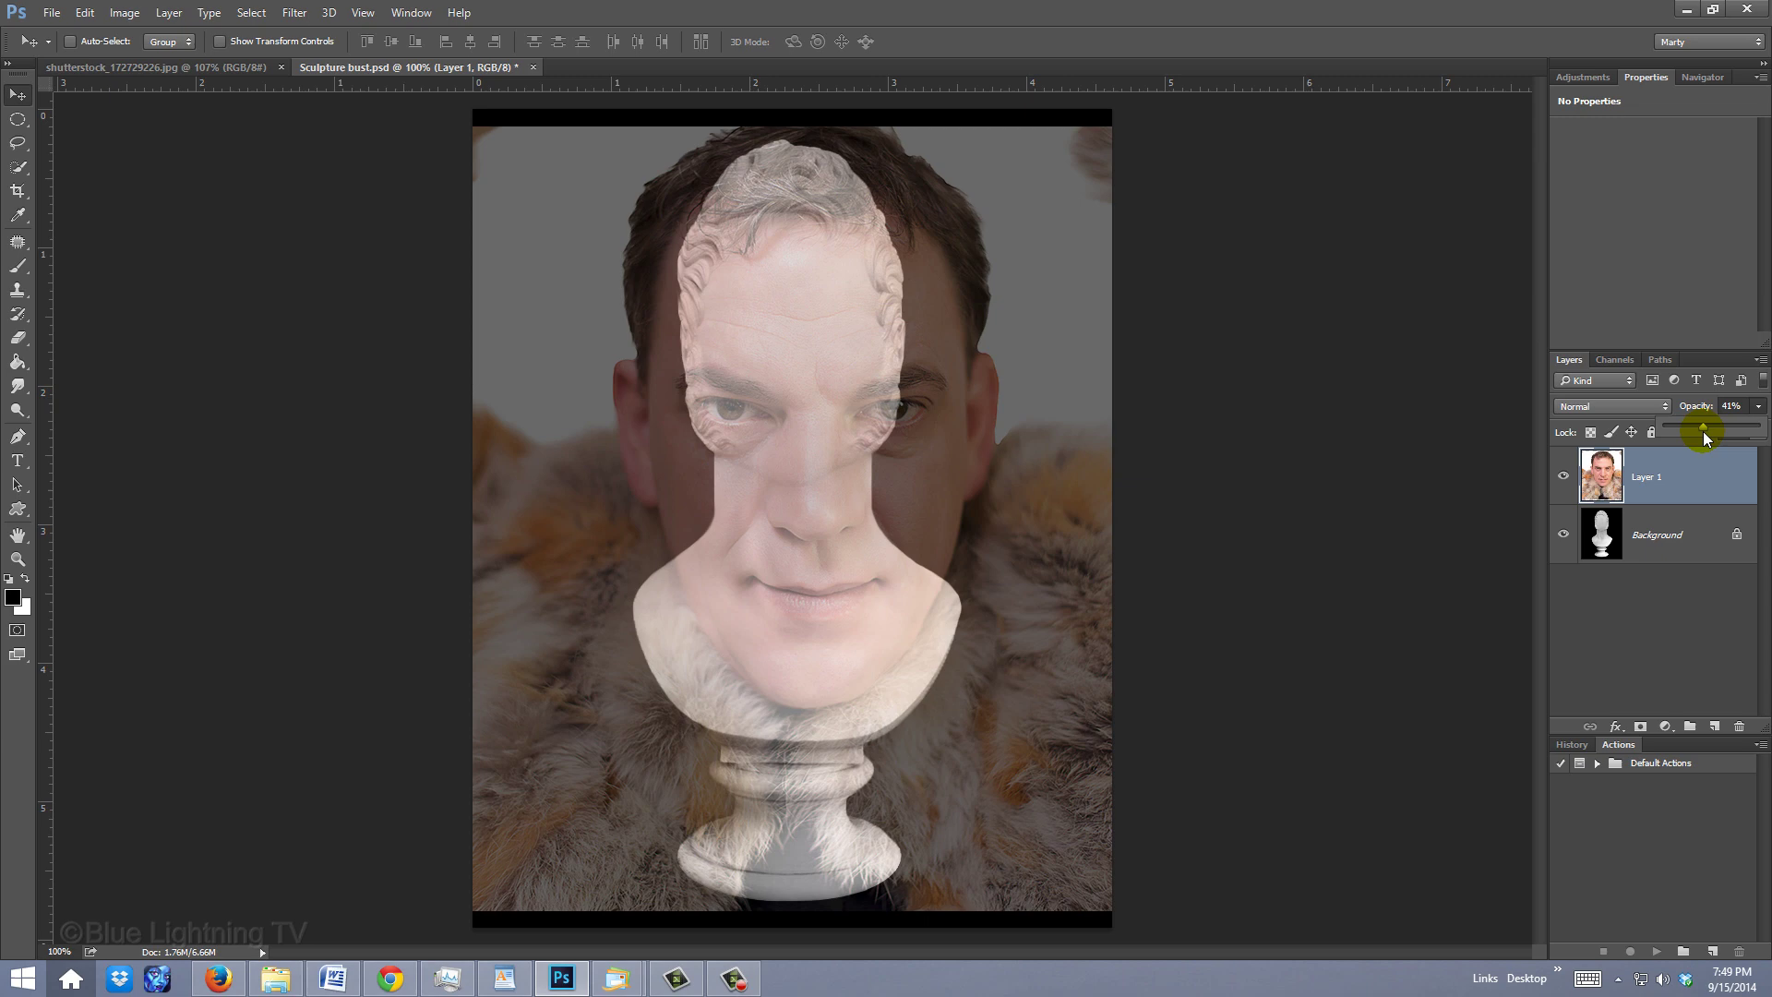
Step: Scale Layer 1's face down, move it over the bust's head and rotate it about 6.4°
{"action": "key", "text": "ctrl+t"}
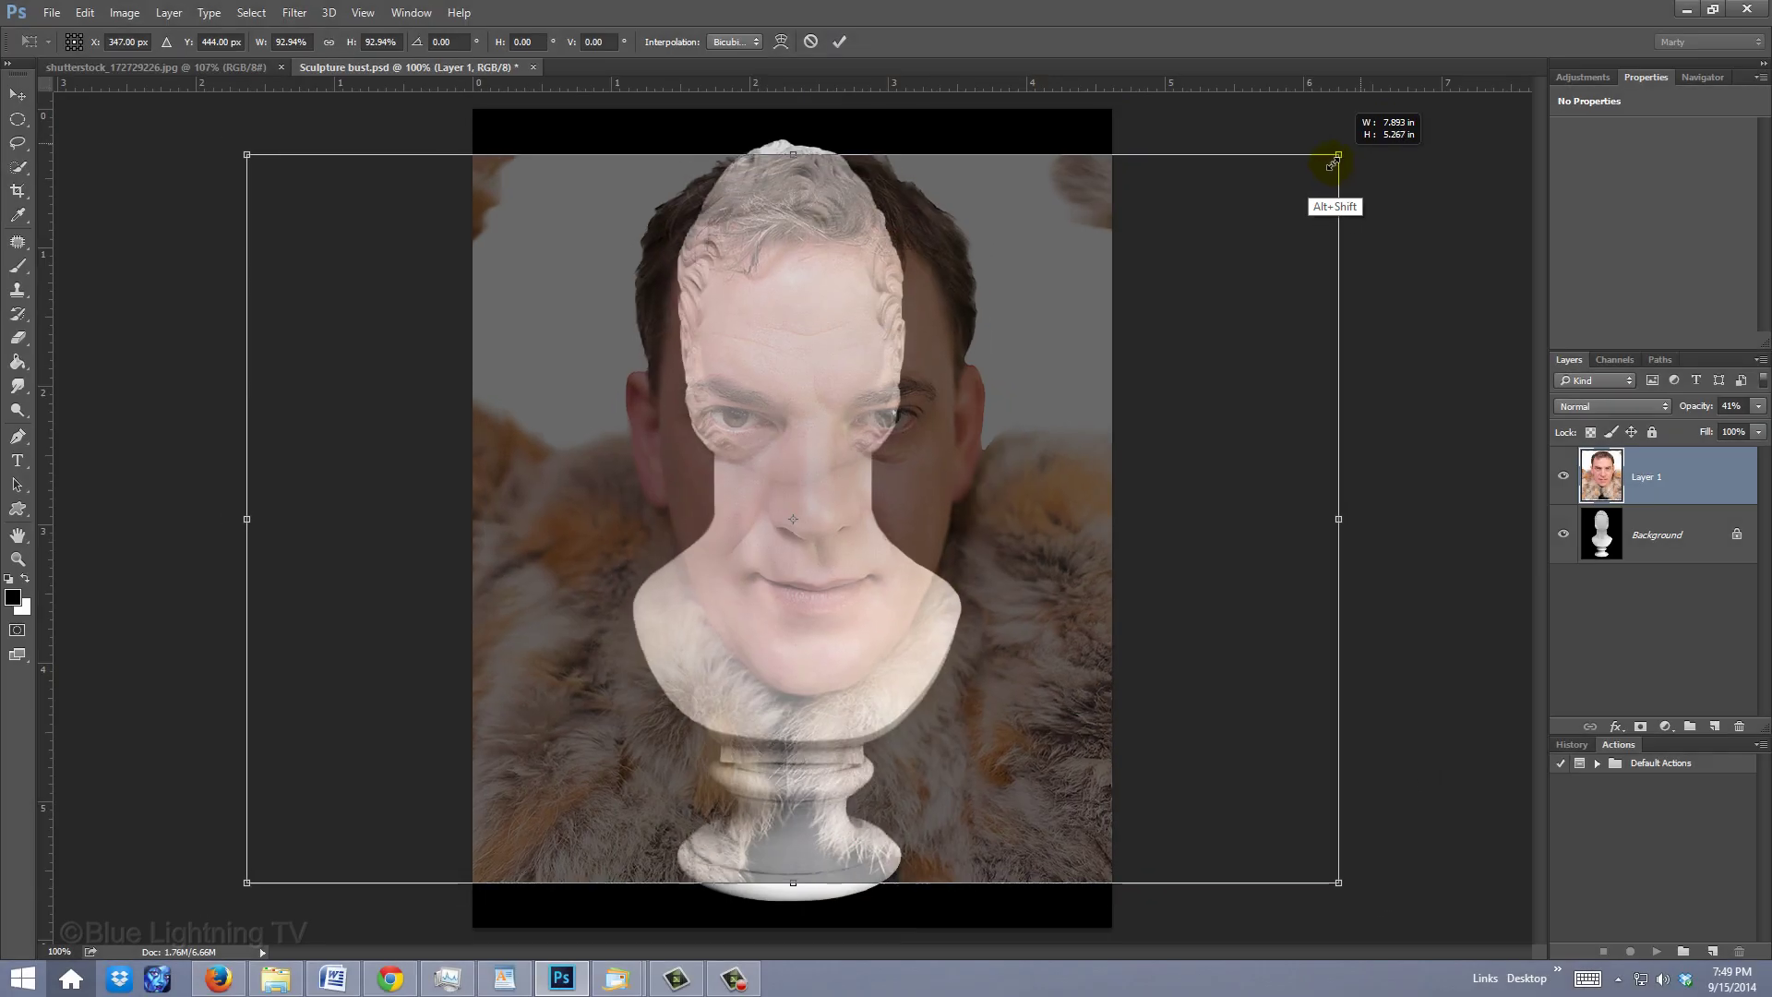
{"action": "left_click_drag", "start_coordinate": [1339, 164], "coordinate": [1142, 286]}
{"action": "left_click_drag", "start_coordinate": [982, 399], "coordinate": [977, 295]}
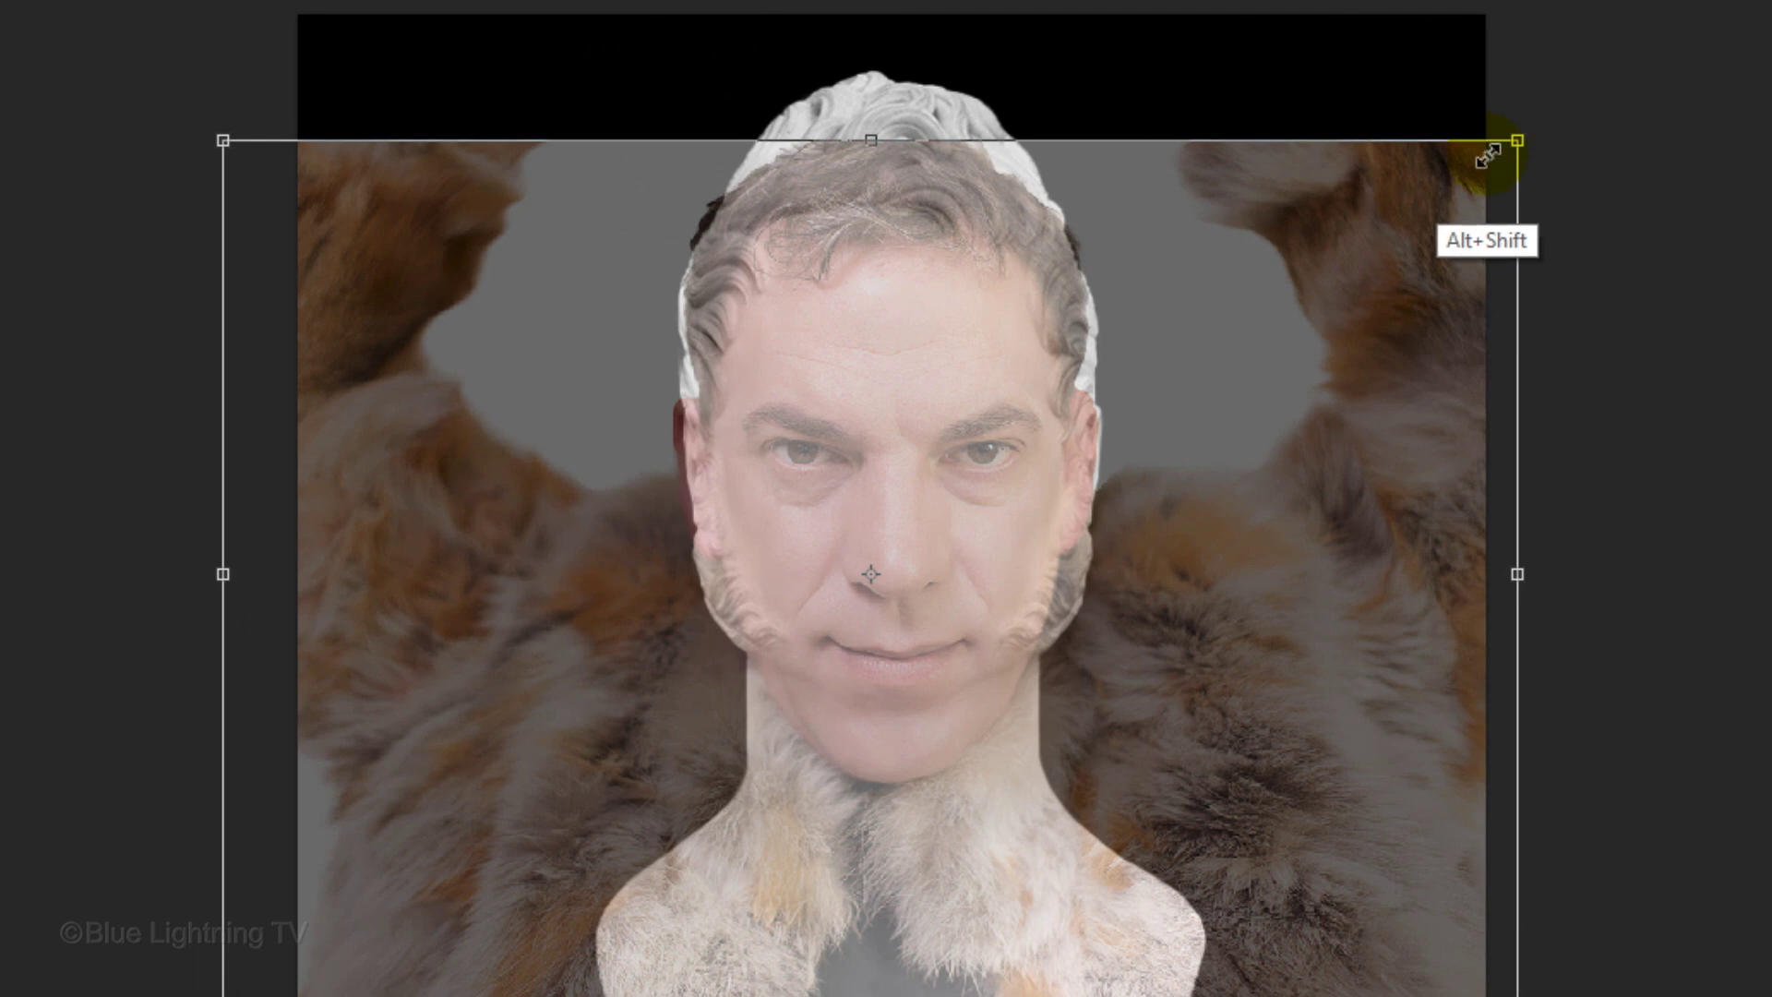
{"action": "left_click_drag", "start_coordinate": [1488, 157], "coordinate": [1498, 153]}
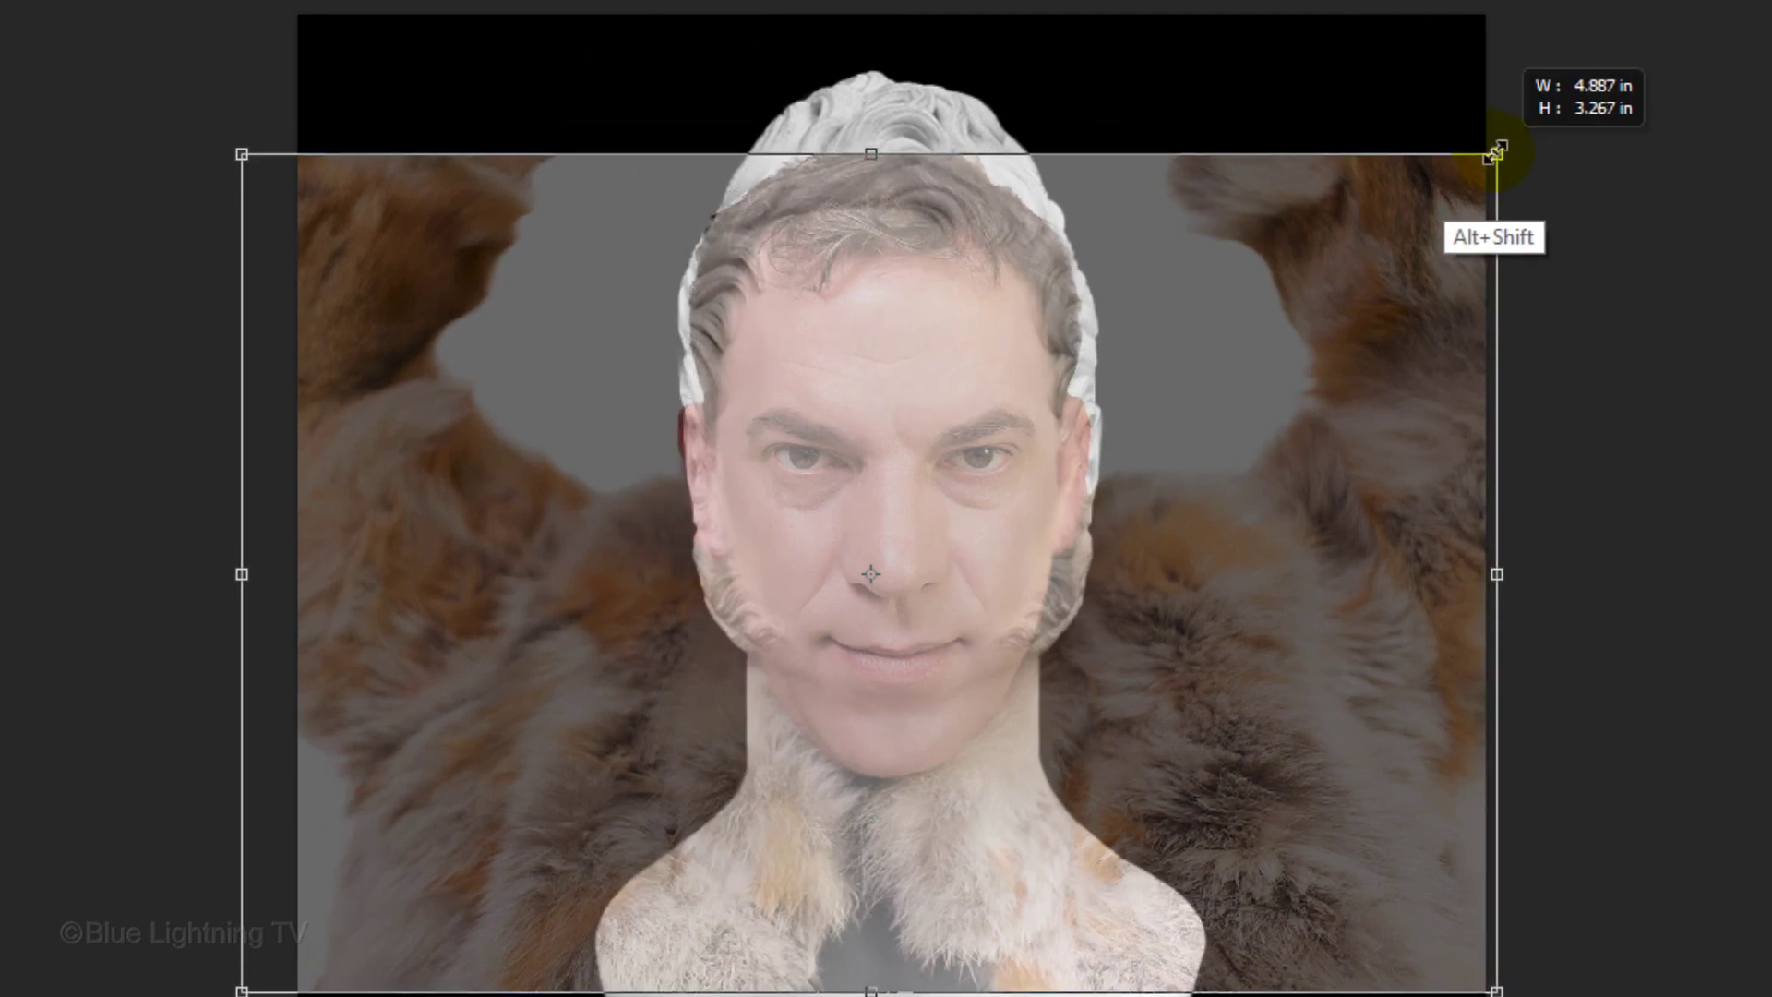
{"action": "left_click_drag", "start_coordinate": [1345, 258], "coordinate": [1348, 230]}
{"action": "left_click_drag", "start_coordinate": [1501, 129], "coordinate": [1508, 130]}
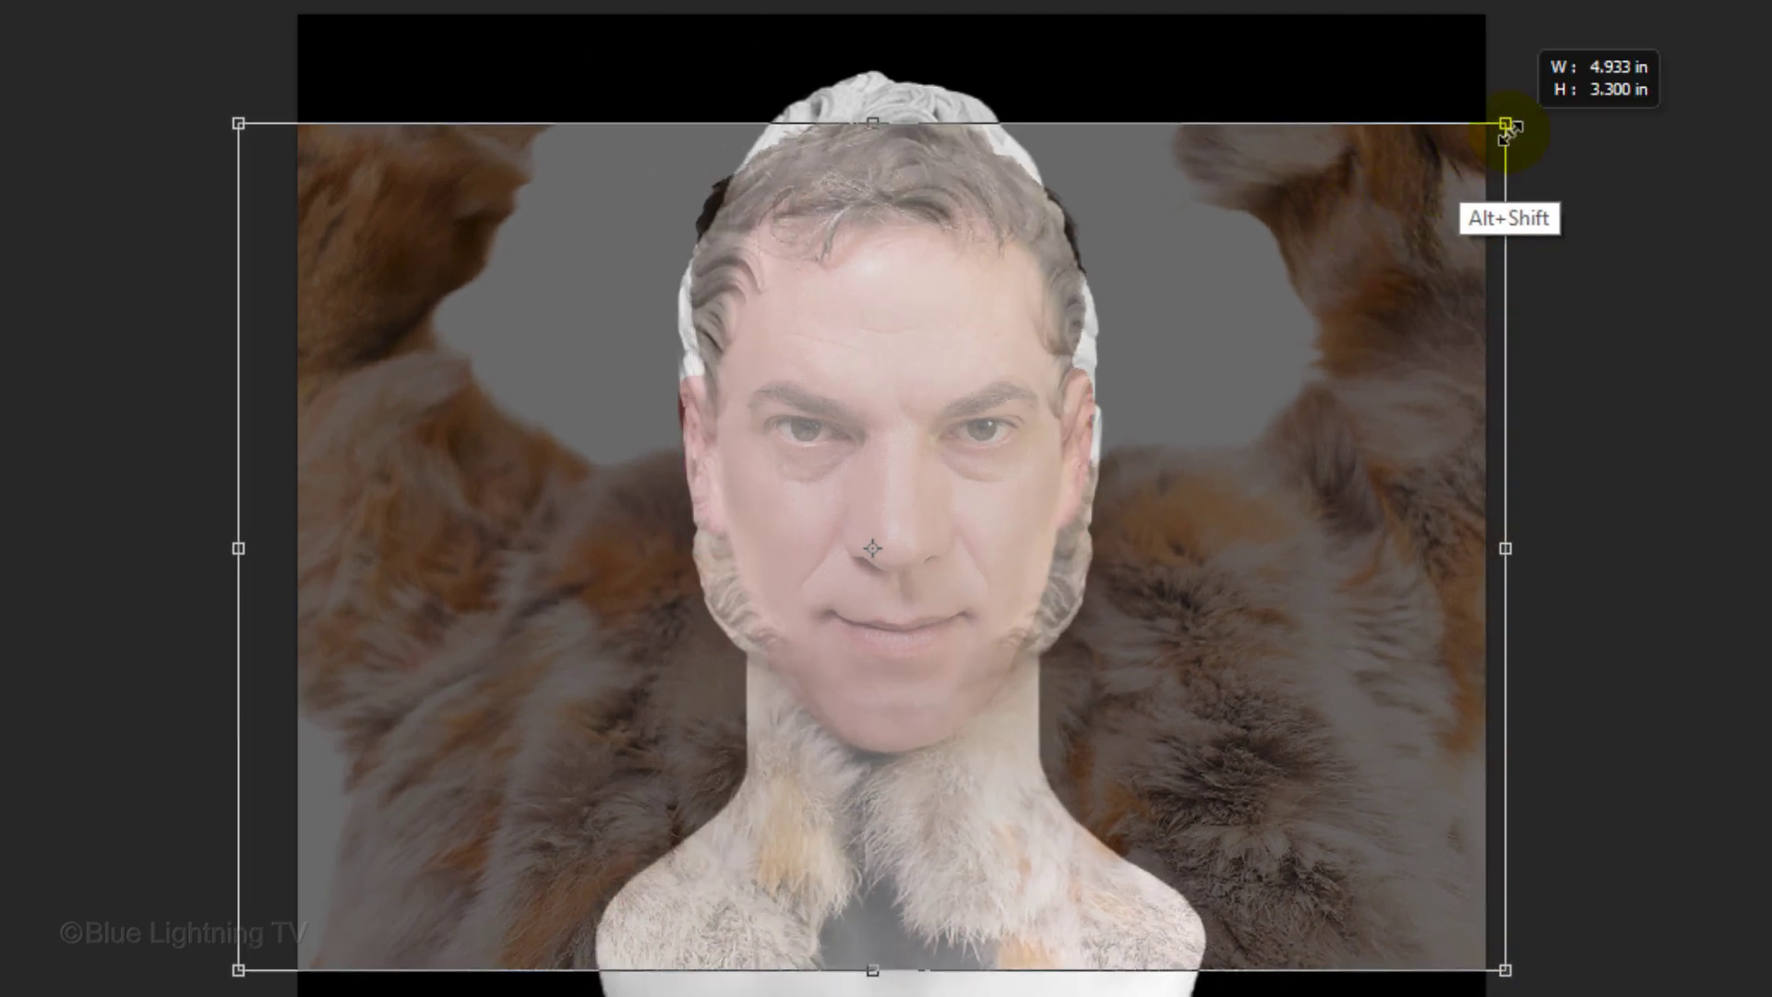
{"action": "left_click_drag", "start_coordinate": [1507, 129], "coordinate": [1505, 124]}
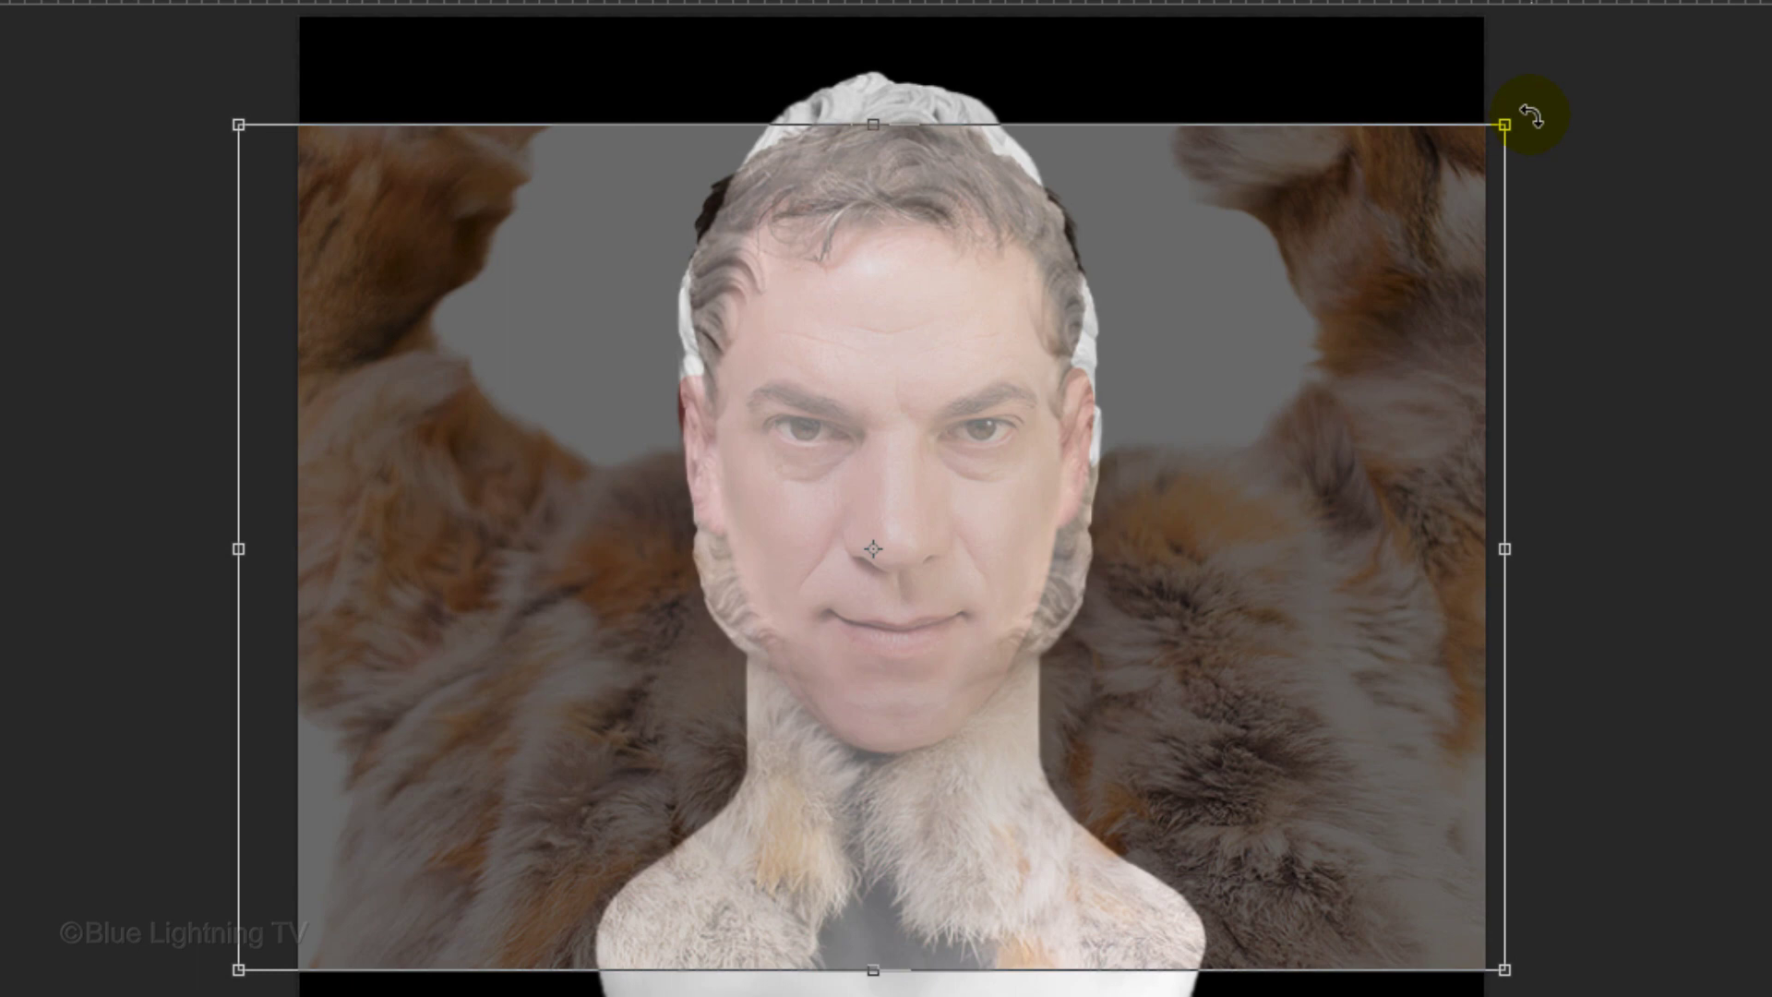
{"action": "left_click_drag", "start_coordinate": [1528, 113], "coordinate": [1556, 164]}
{"action": "key", "text": "Return"}
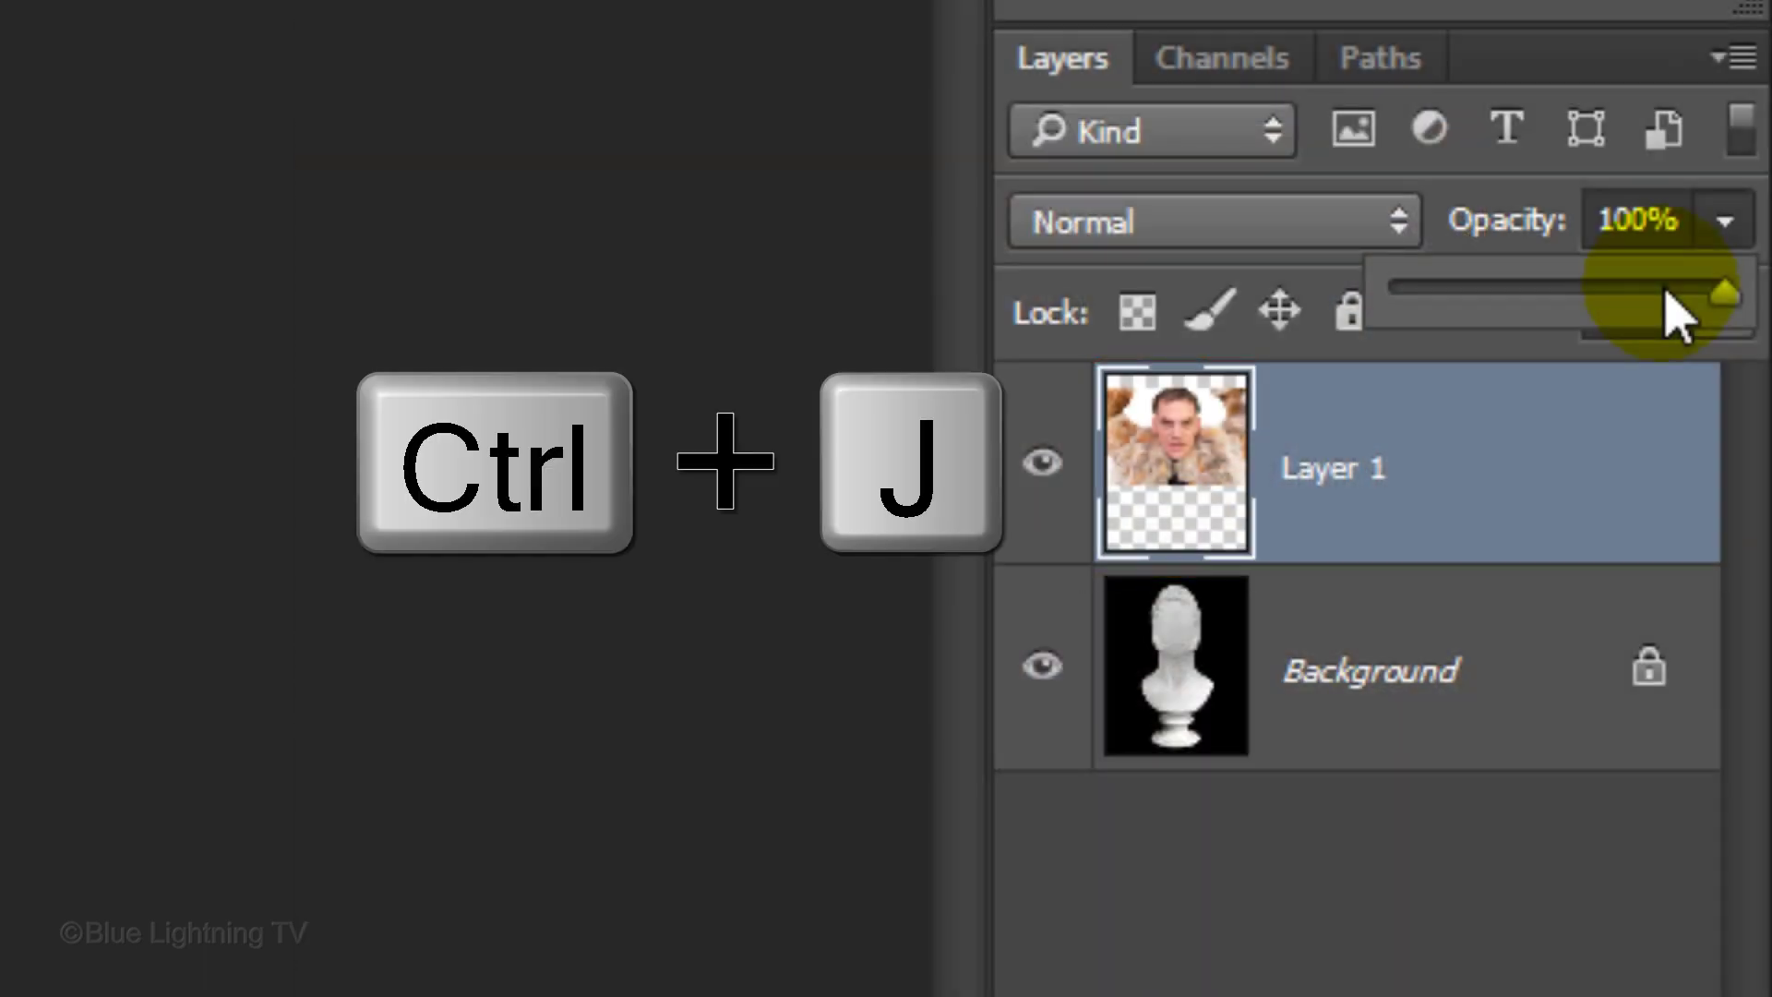
Step: Duplicate the face as a black-and-white Layer 1 copy and hide the original Layer 1
{"action": "key", "text": "ctrl+j"}
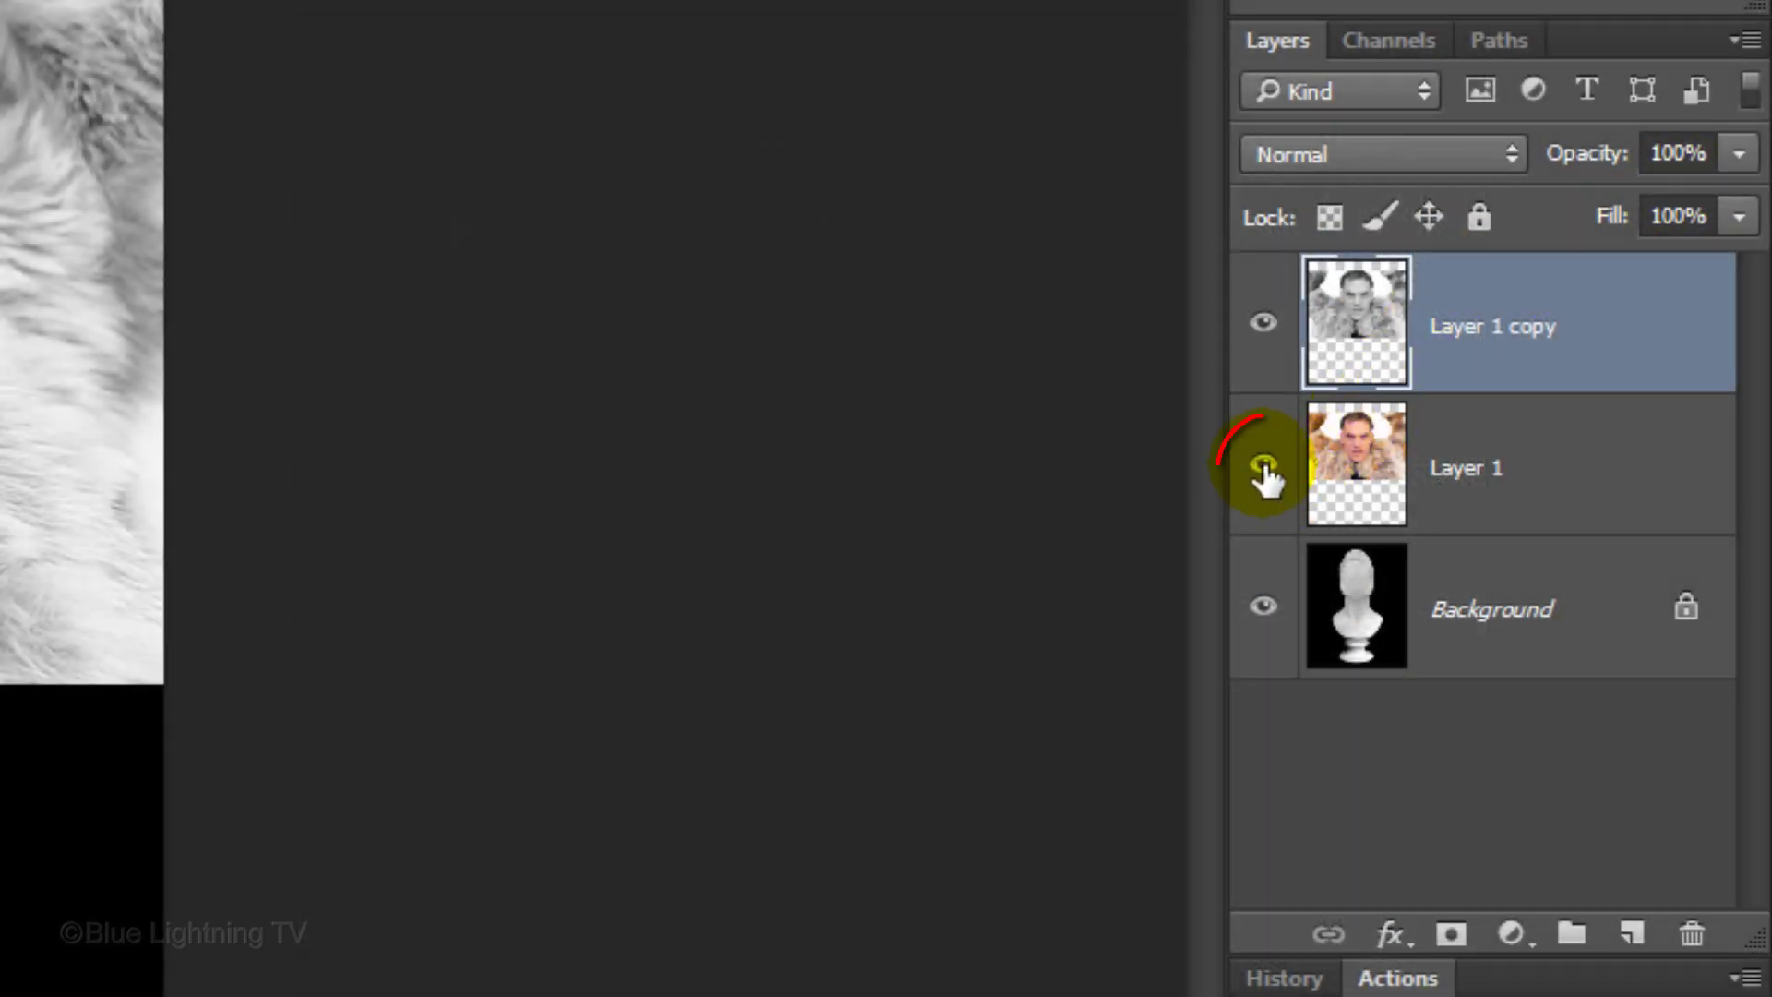
{"action": "left_click", "coordinate": [1264, 466]}
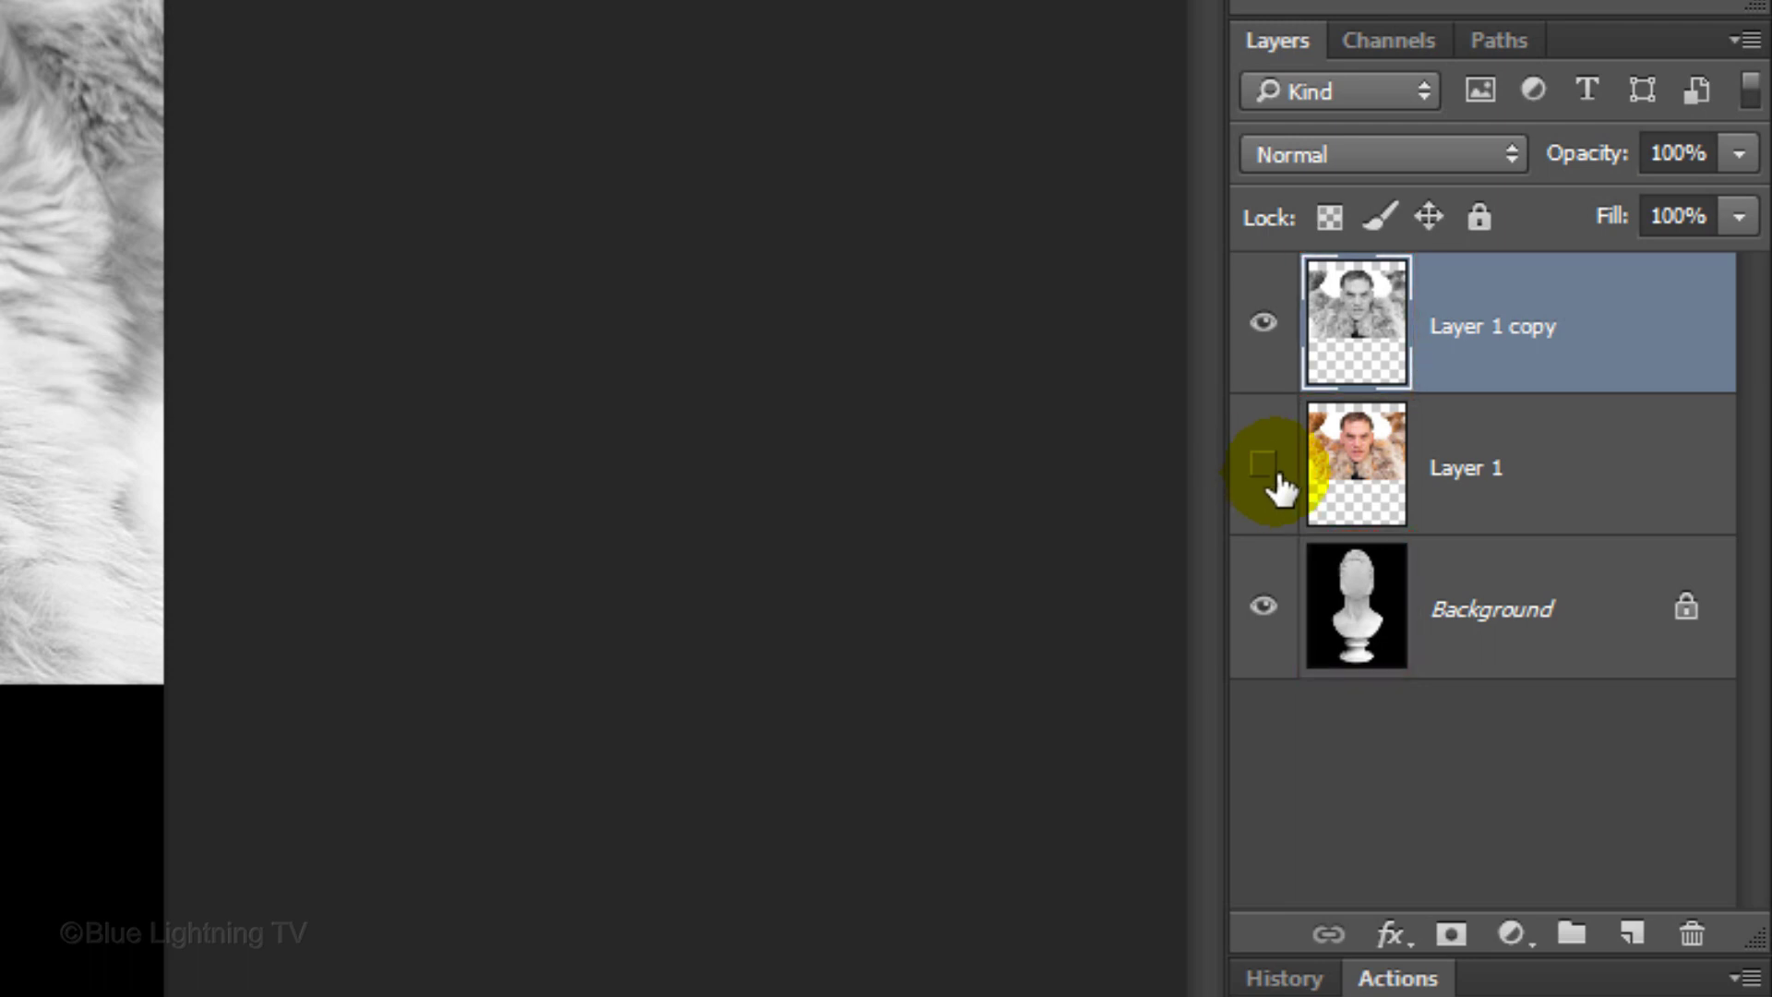
Step: Add a layer mask to Layer 1 copy and invert it to black
{"action": "left_click", "coordinate": [1451, 937]}
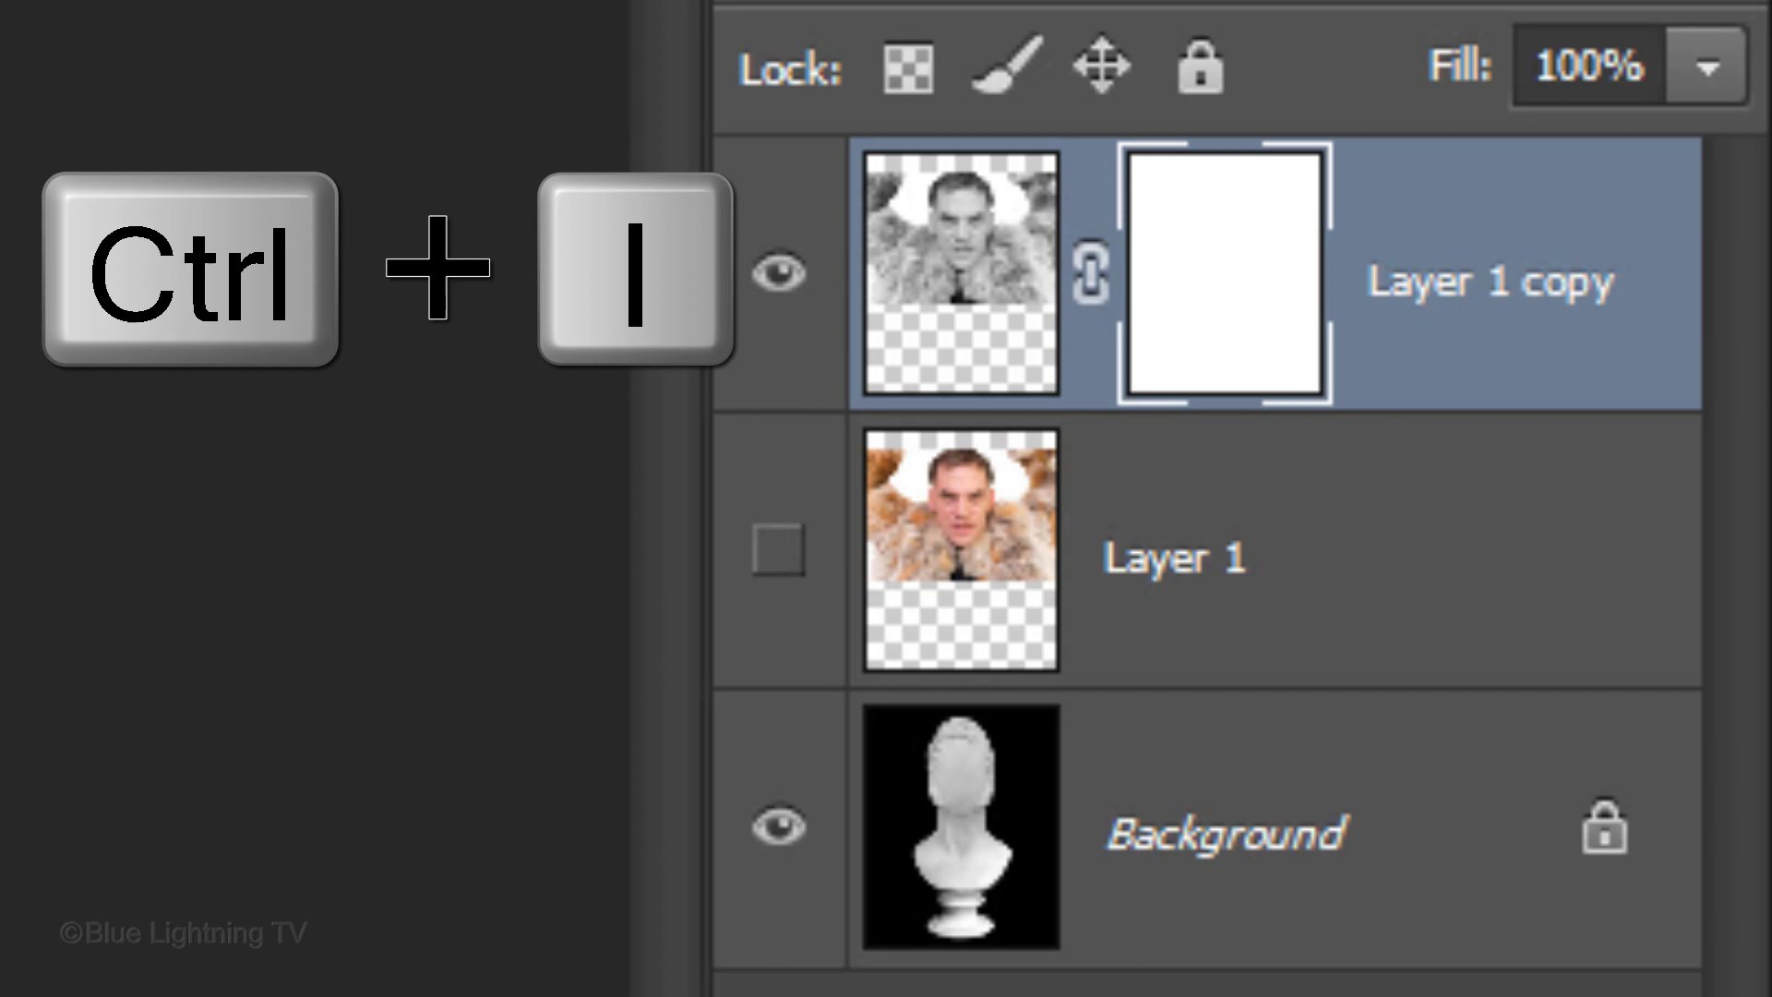
{"action": "key", "text": "ctrl+i"}
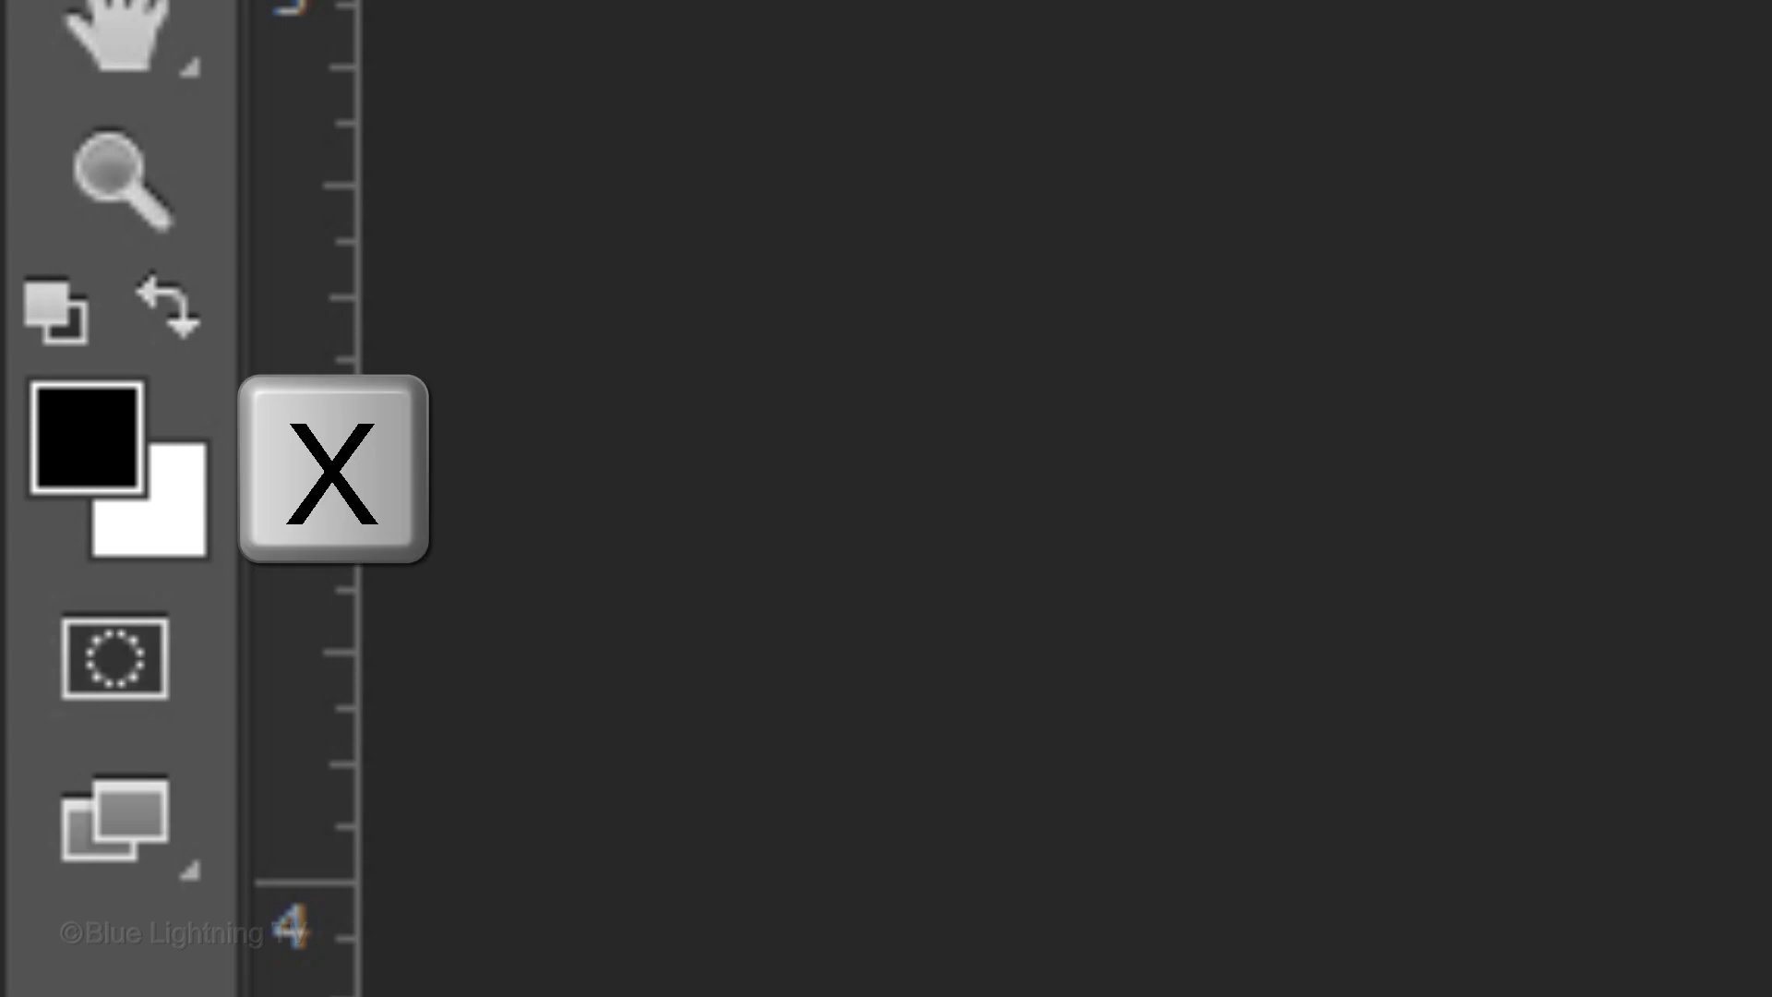
Step: Set white as foreground and a soft round brush of 37 px, 0% hardness, 100% opacity
{"action": "left_click", "coordinate": [185, 325]}
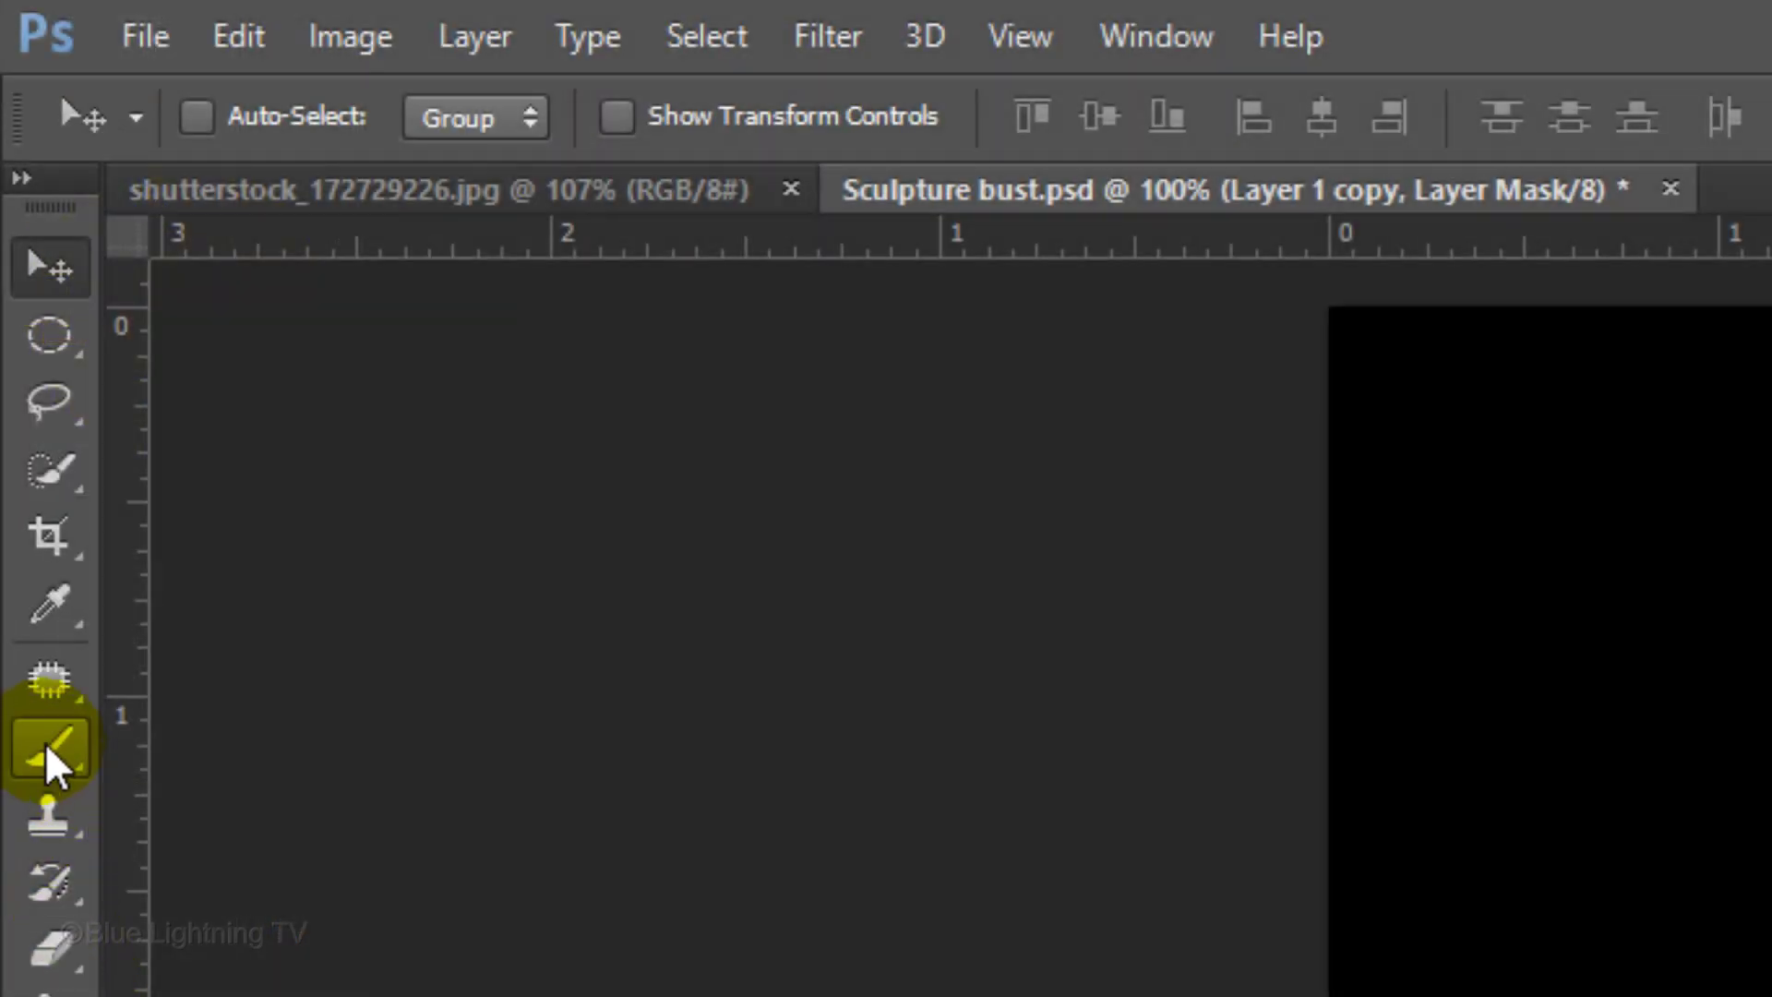
{"action": "left_click", "coordinate": [46, 750]}
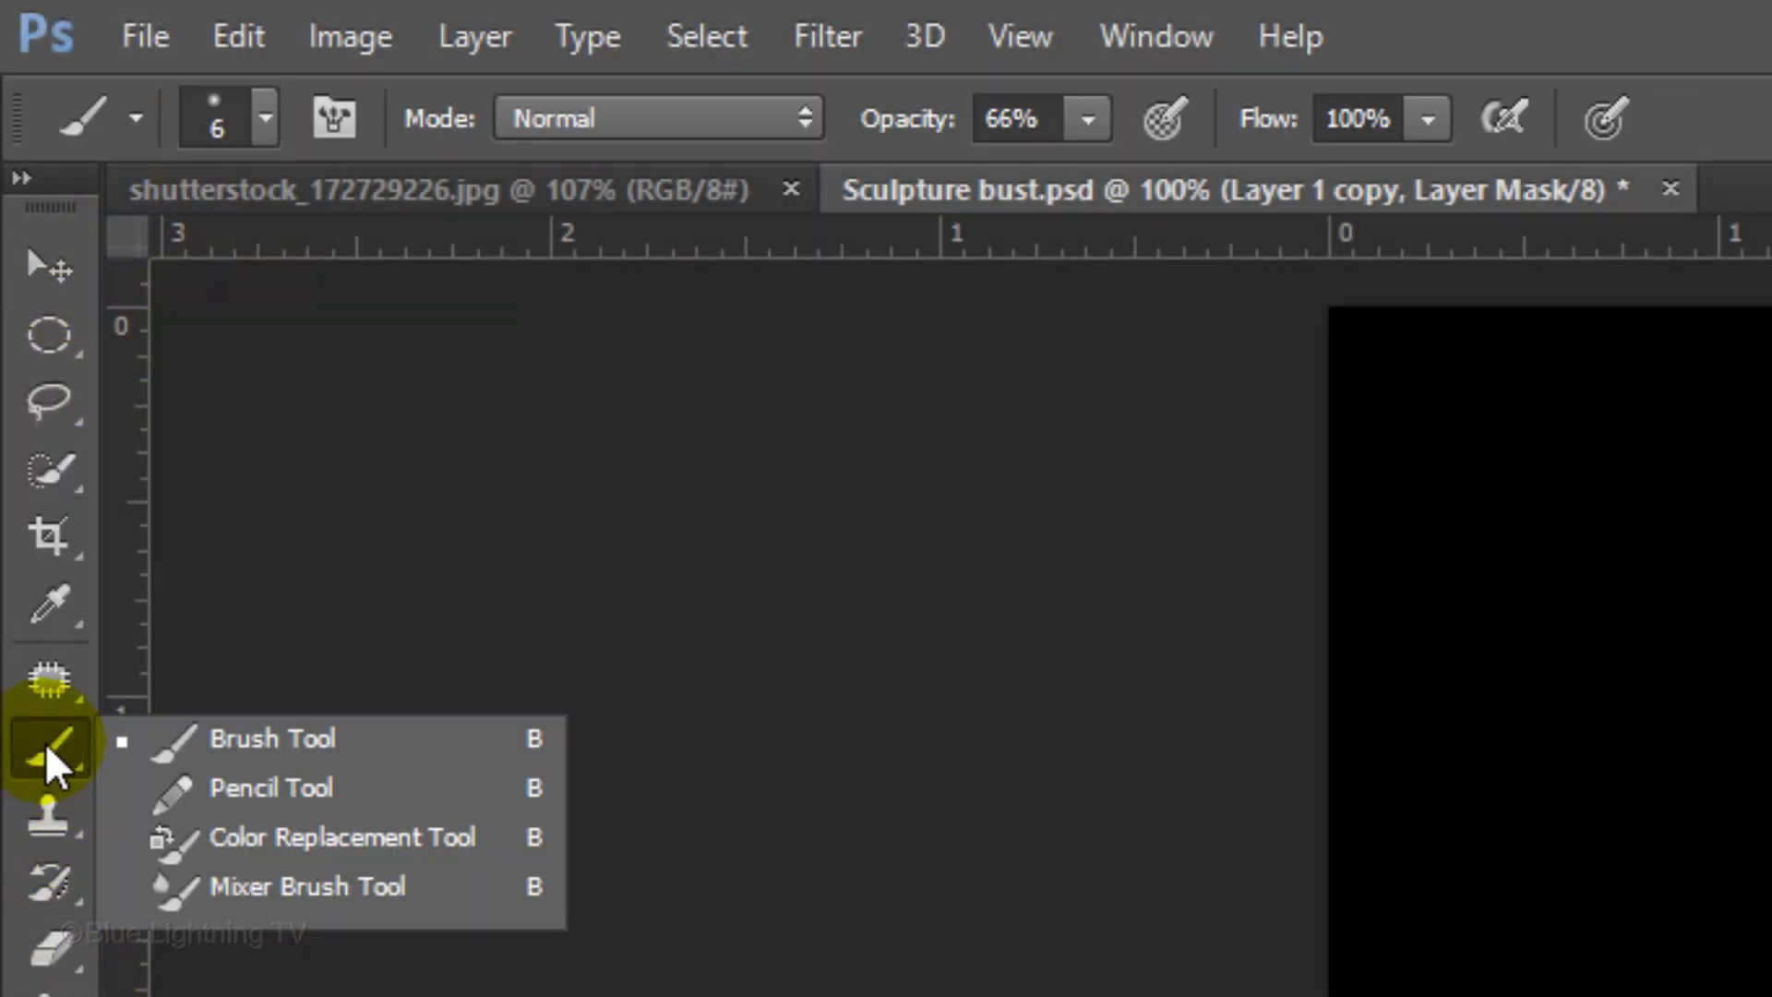
{"action": "left_click", "coordinate": [277, 743]}
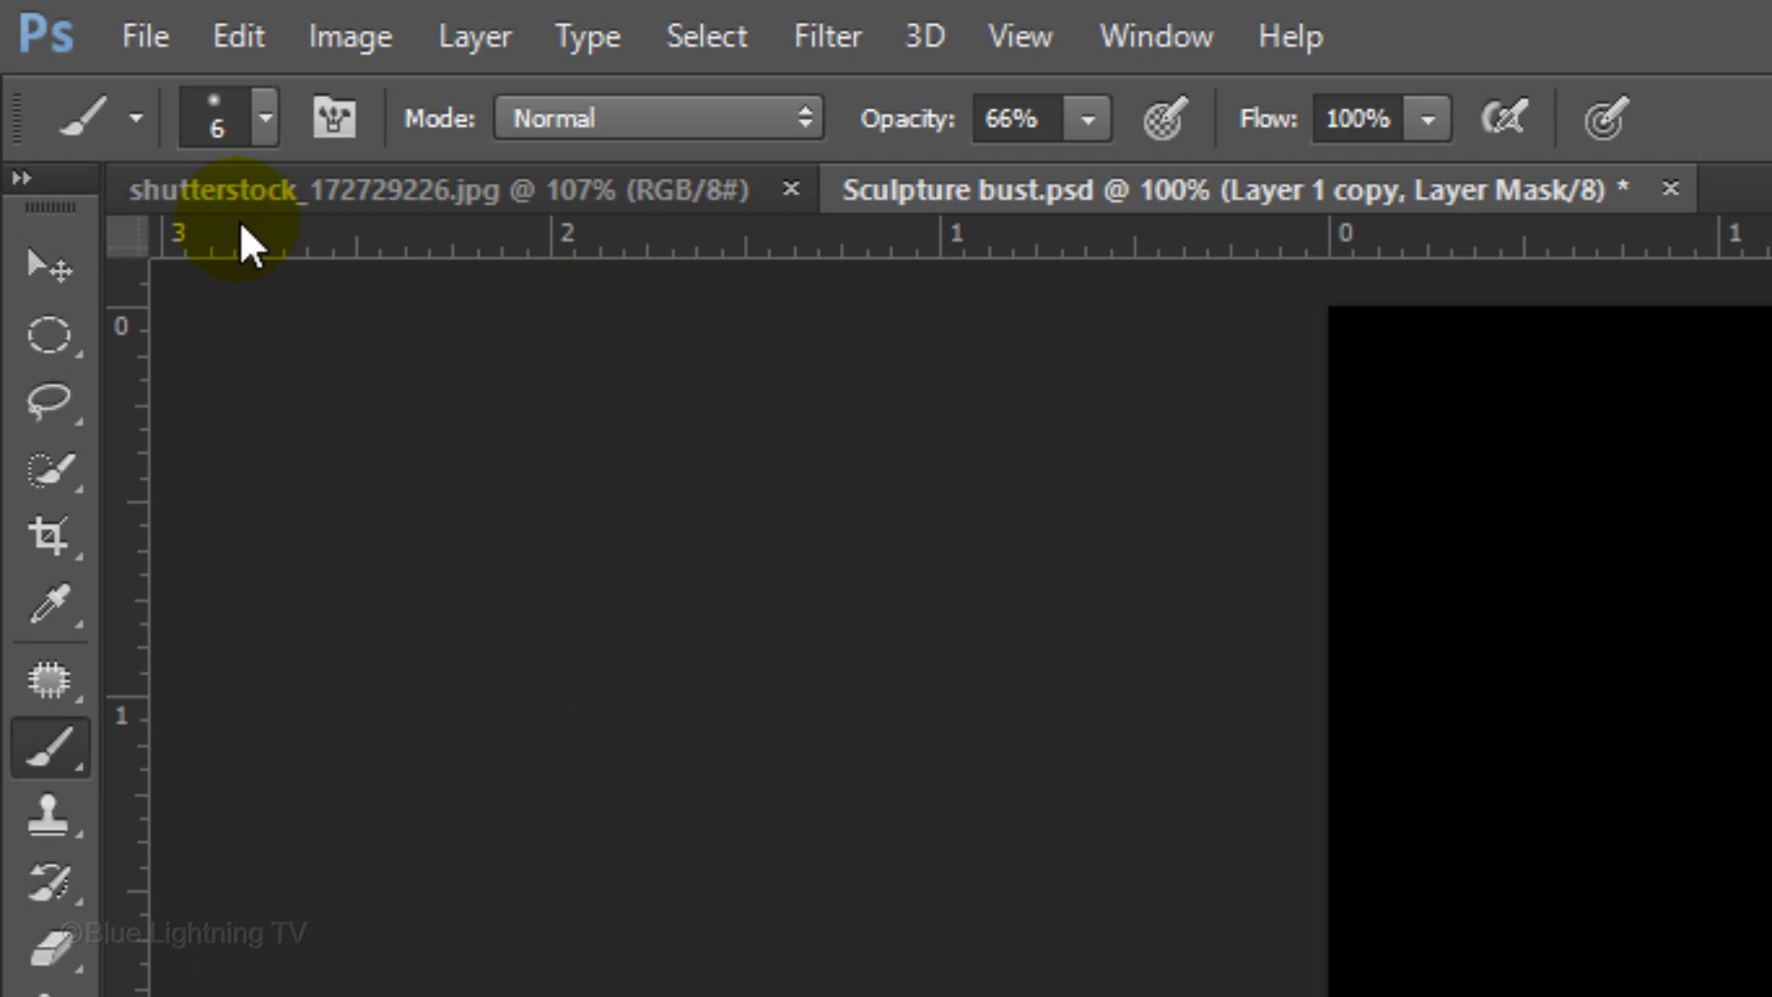
{"action": "left_click", "coordinate": [256, 118]}
{"action": "left_click_drag", "start_coordinate": [295, 285], "coordinate": [349, 276]}
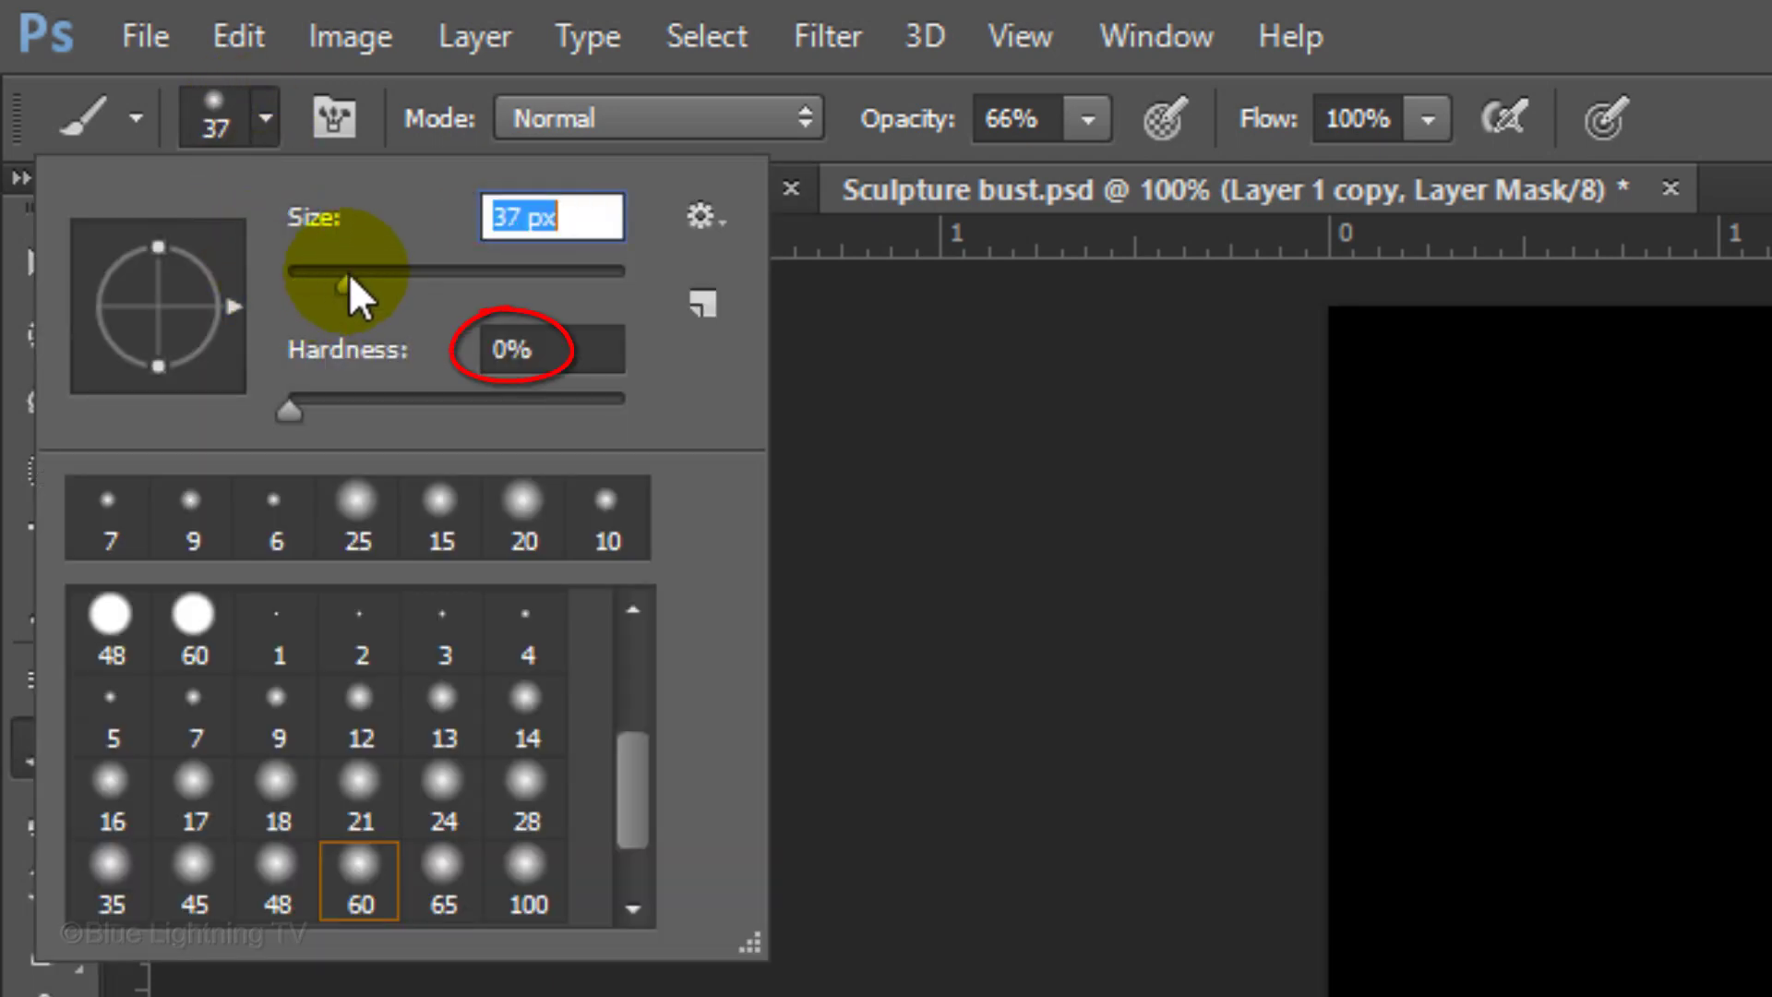
{"action": "key", "text": "Return"}
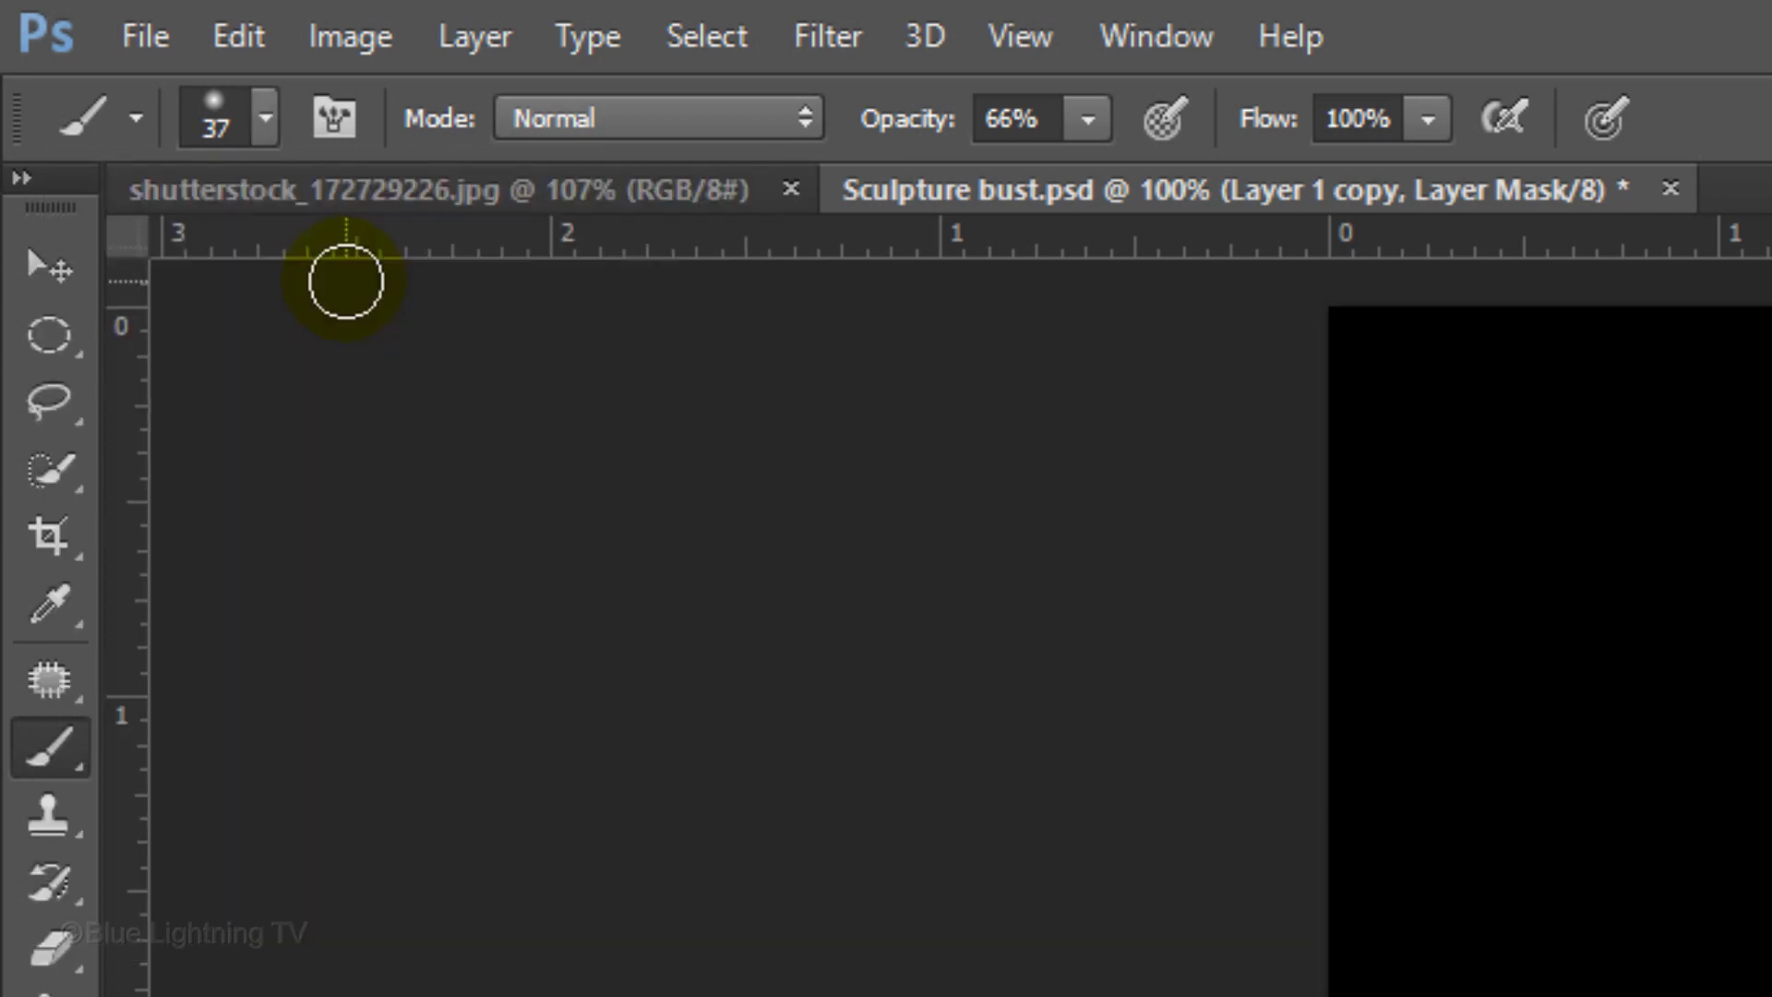
{"action": "left_click", "coordinate": [1085, 120]}
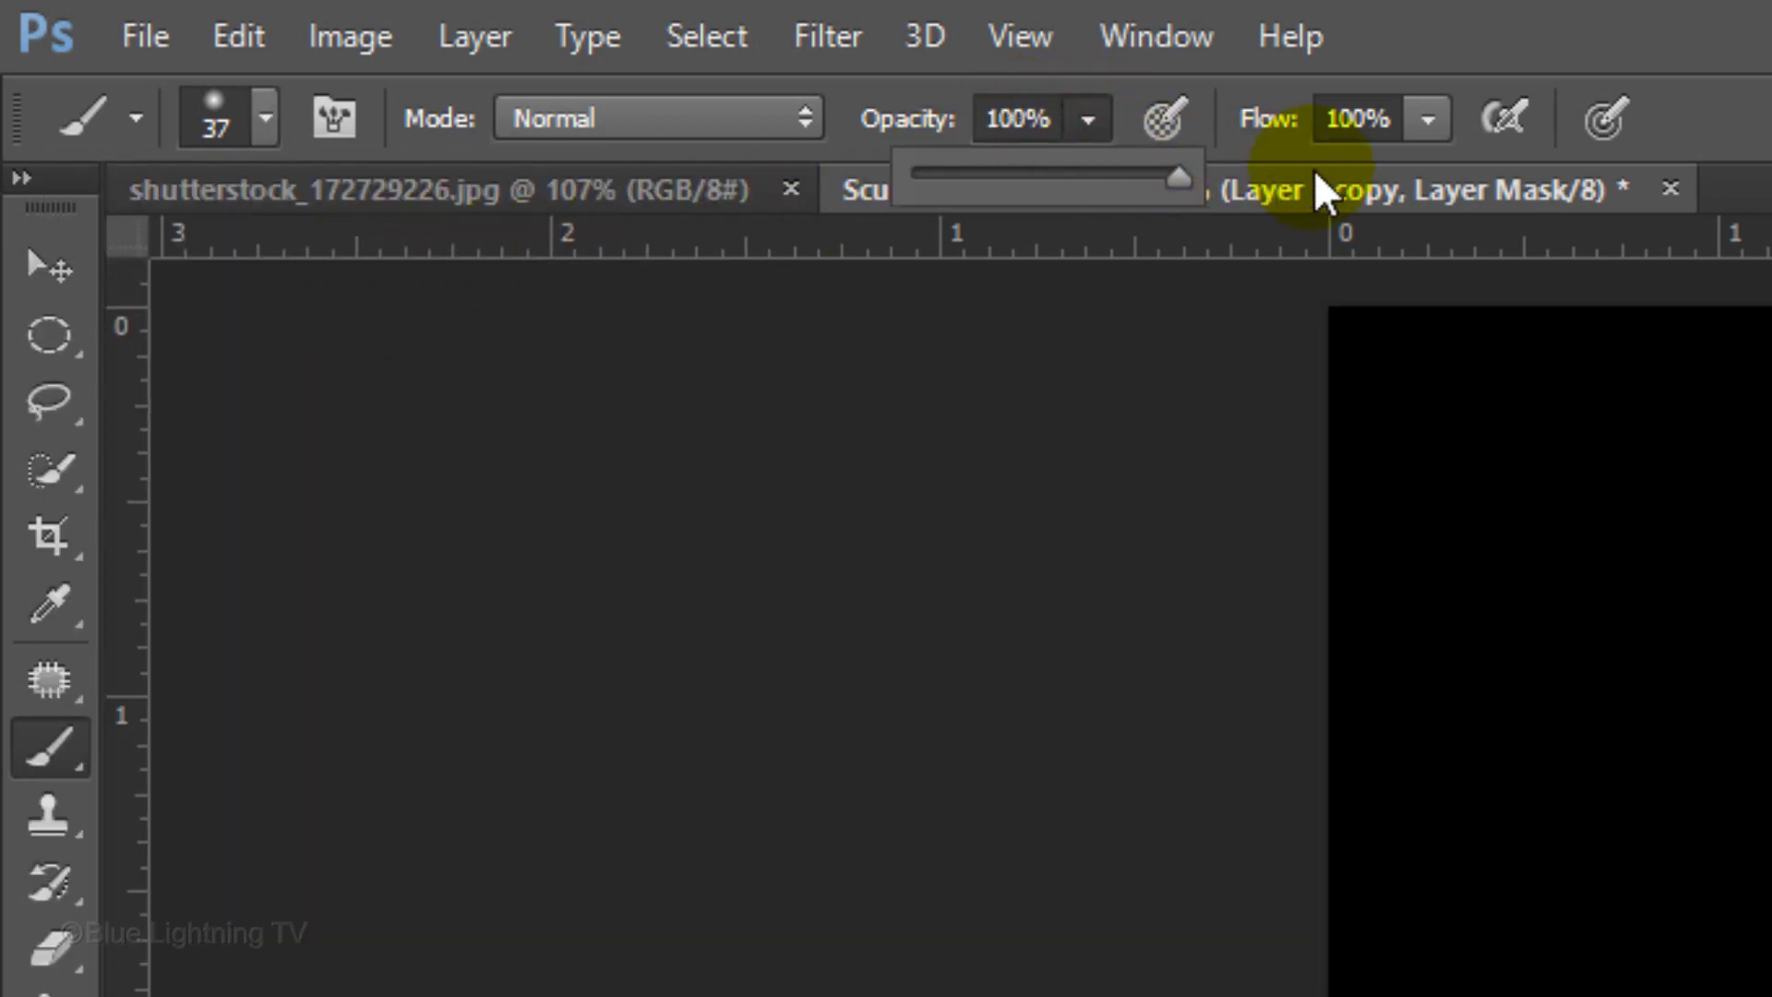
{"action": "key", "text": "F5"}
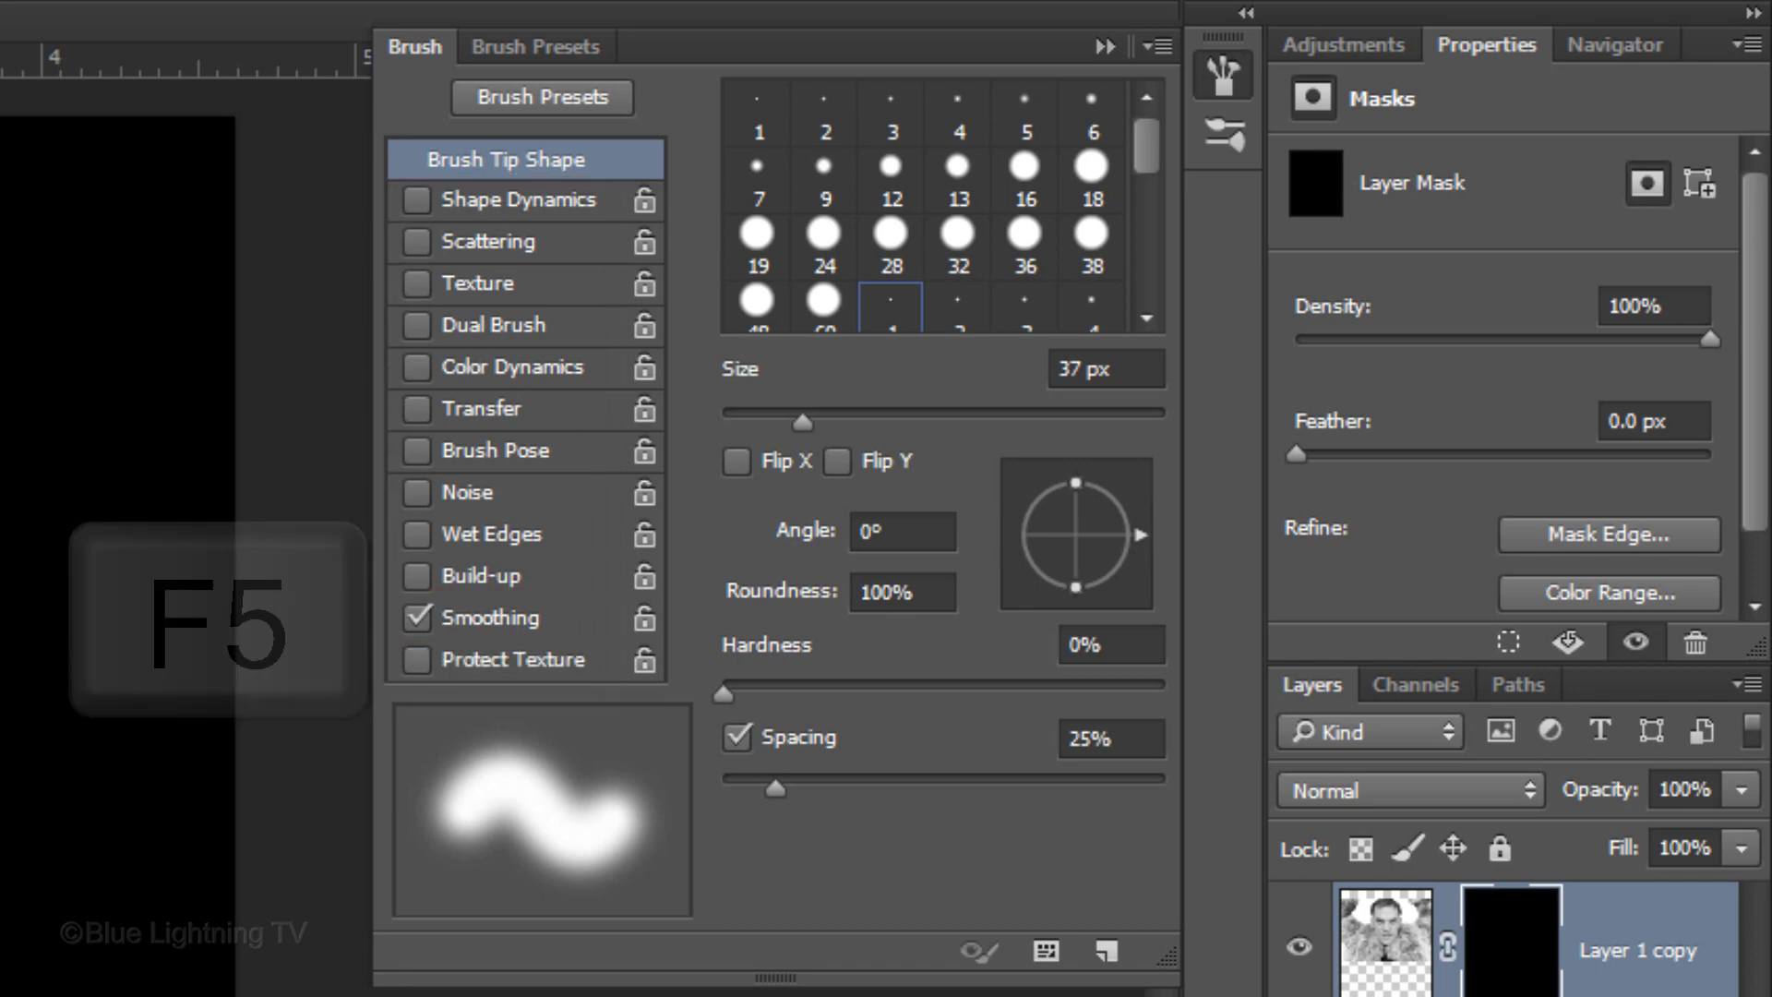
{"action": "key", "text": "F5"}
Step: Zoom in on the bust's head and paint white on the mask to reveal the eyes and brow
{"action": "key", "text": "z"}
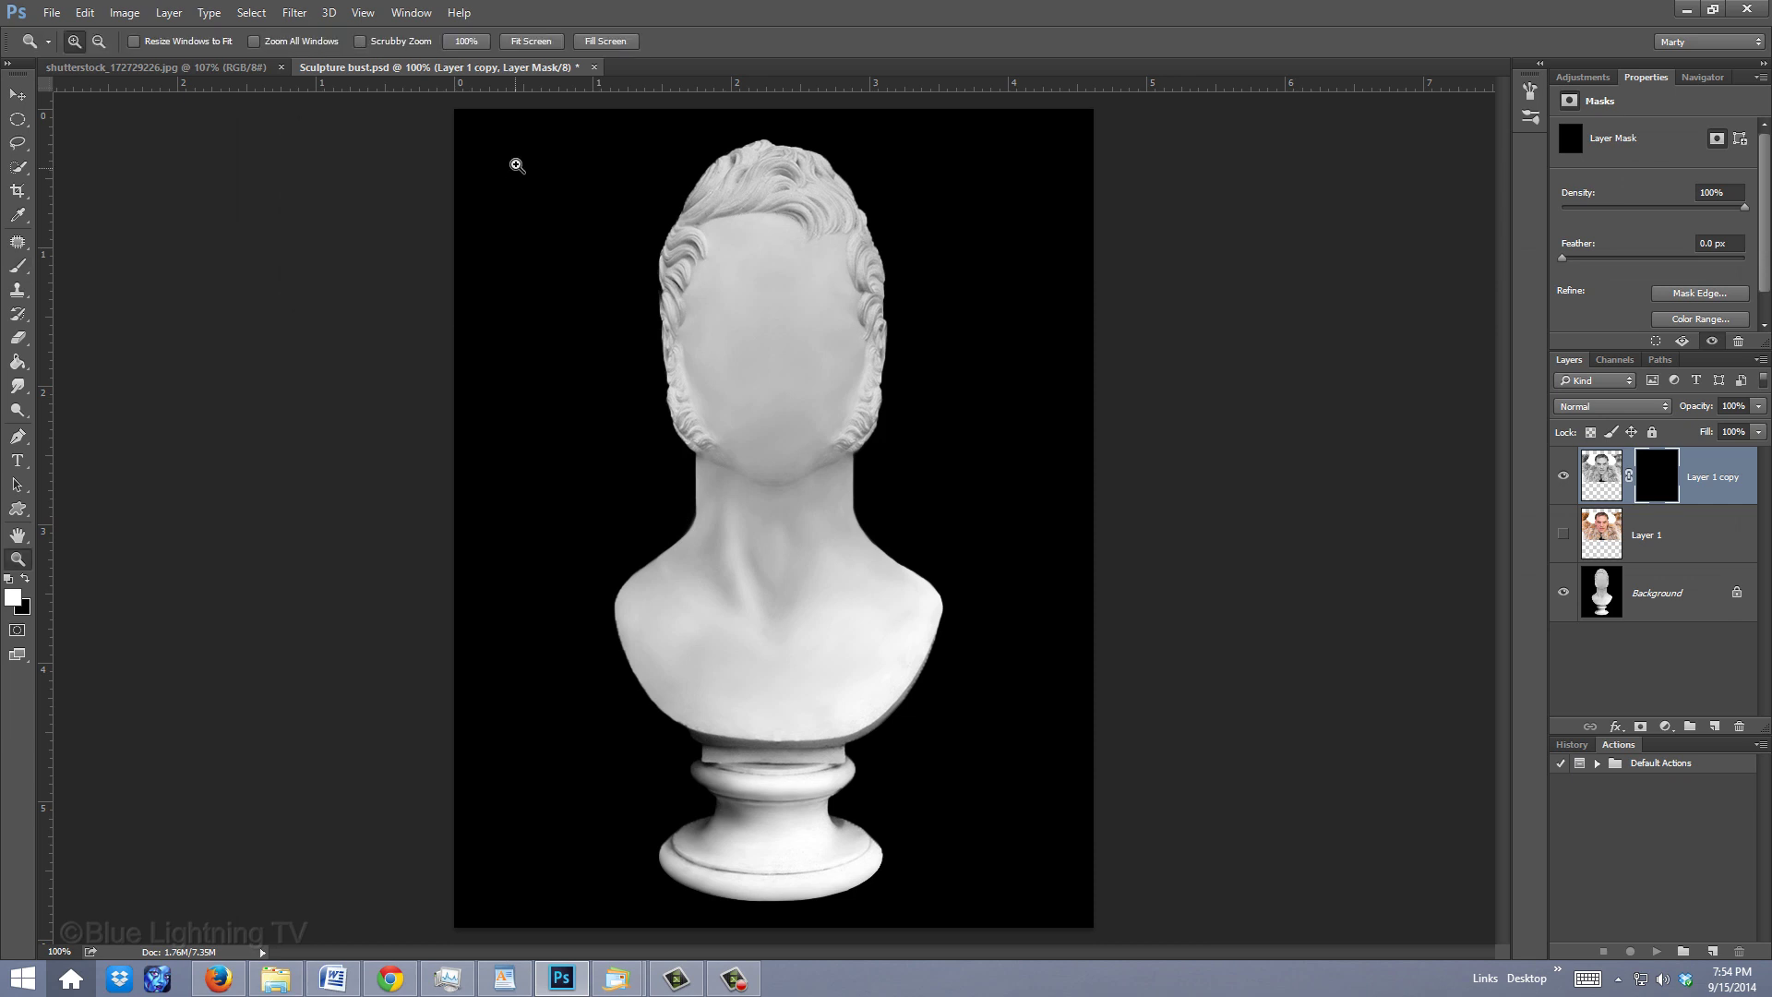
{"action": "left_click_drag", "start_coordinate": [655, 233], "coordinate": [1052, 543]}
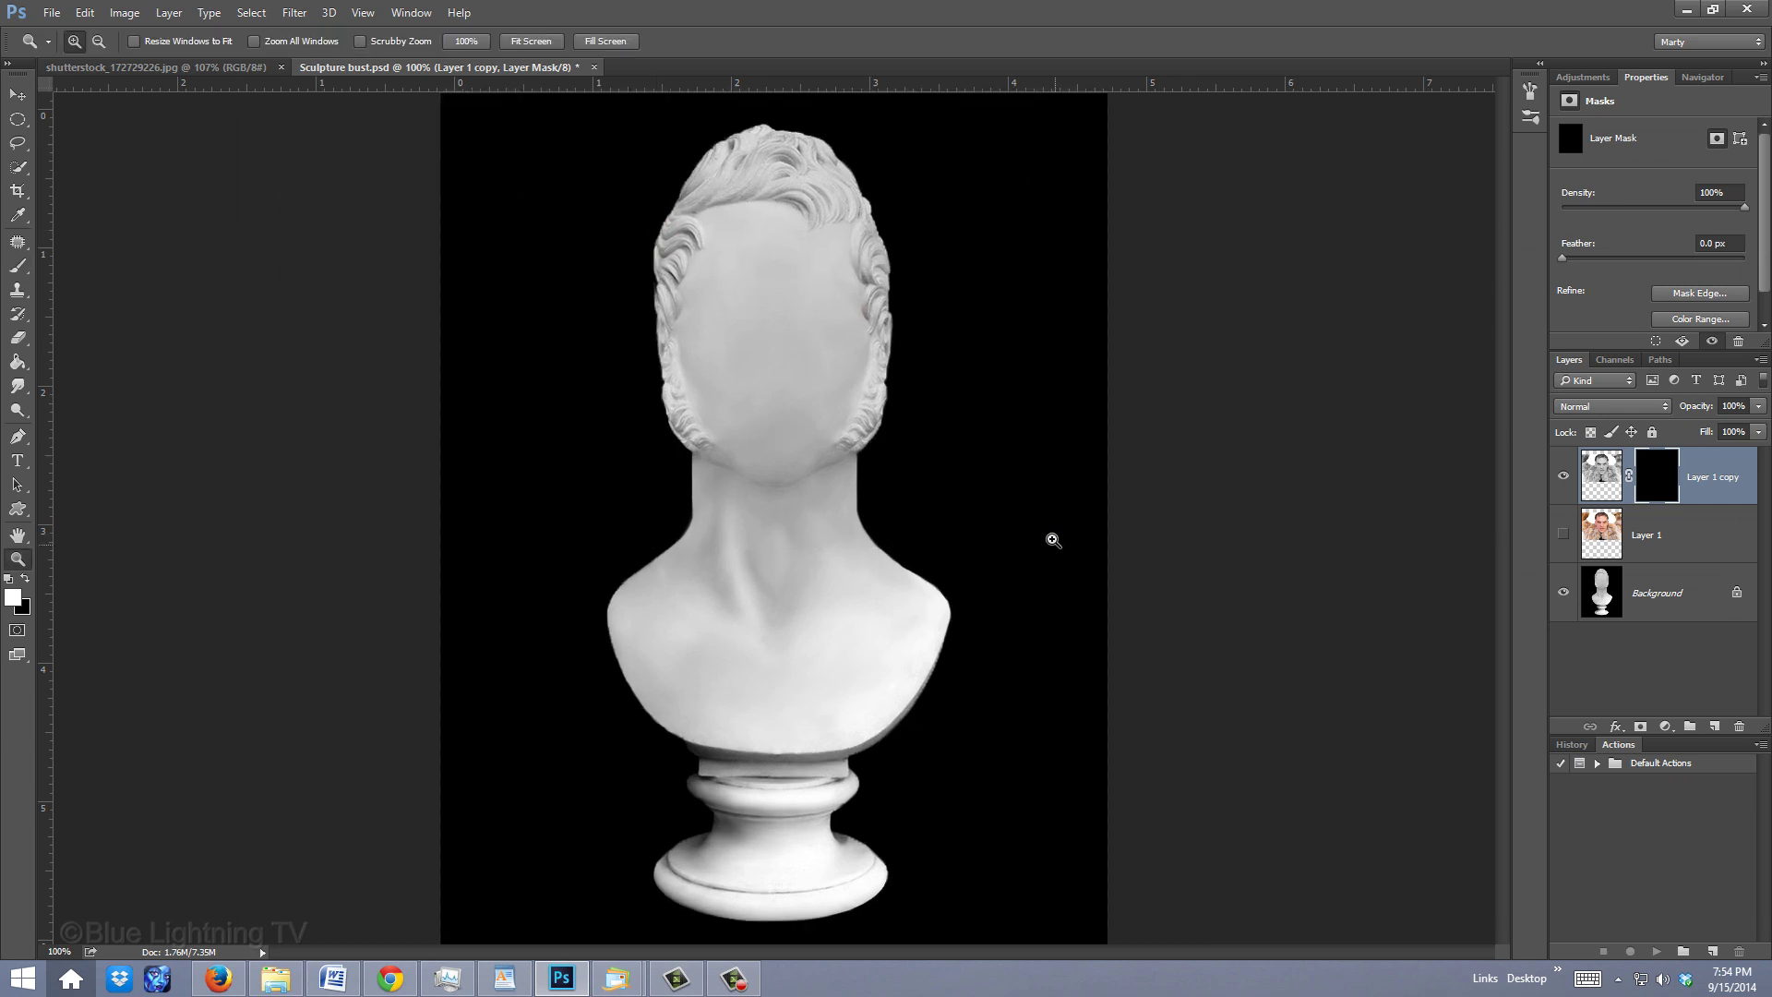
{"action": "key", "text": "b"}
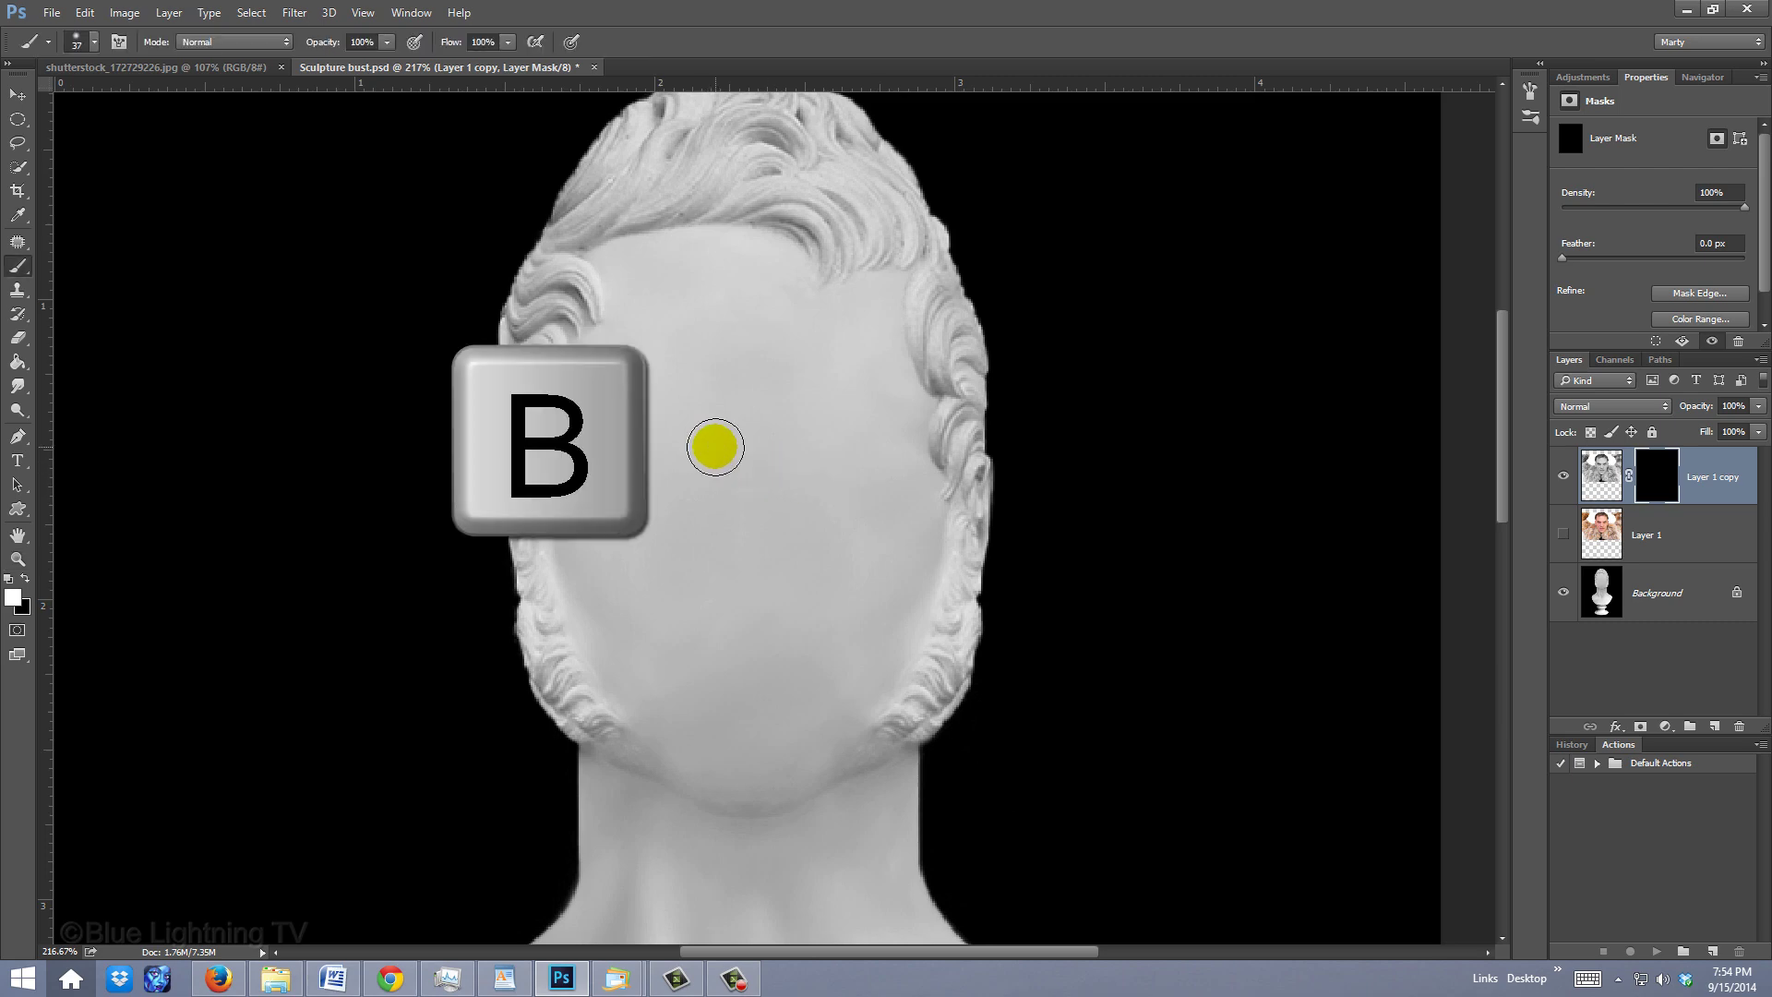
{"action": "mouse_move", "coordinate": [715, 447]}
{"action": "left_mouse_down"}
{"action": "mouse_move", "coordinate": [655, 374]}
{"action": "mouse_move", "coordinate": [785, 334]}
{"action": "mouse_move", "coordinate": [735, 380]}
{"action": "mouse_move", "coordinate": [628, 311]}
{"action": "mouse_move", "coordinate": [868, 329]}
{"action": "mouse_move", "coordinate": [898, 494]}
{"action": "mouse_move", "coordinate": [843, 673]}
{"action": "mouse_move", "coordinate": [634, 491]}
{"action": "mouse_move", "coordinate": [573, 398]}
{"action": "mouse_move", "coordinate": [592, 614]}
{"action": "mouse_move", "coordinate": [801, 609]}
{"action": "mouse_move", "coordinate": [691, 792]}
{"action": "mouse_move", "coordinate": [808, 837]}
{"action": "mouse_move", "coordinate": [921, 723]}
{"action": "mouse_move", "coordinate": [590, 720]}
{"action": "mouse_move", "coordinate": [863, 793]}
{"action": "mouse_move", "coordinate": [769, 680]}
{"action": "mouse_move", "coordinate": [869, 604]}
{"action": "mouse_move", "coordinate": [972, 480]}
{"action": "mouse_move", "coordinate": [569, 490]}
{"action": "mouse_move", "coordinate": [757, 353]}
{"action": "mouse_move", "coordinate": [729, 285]}
{"action": "mouse_move", "coordinate": [724, 340]}
{"action": "left_mouse_up"}
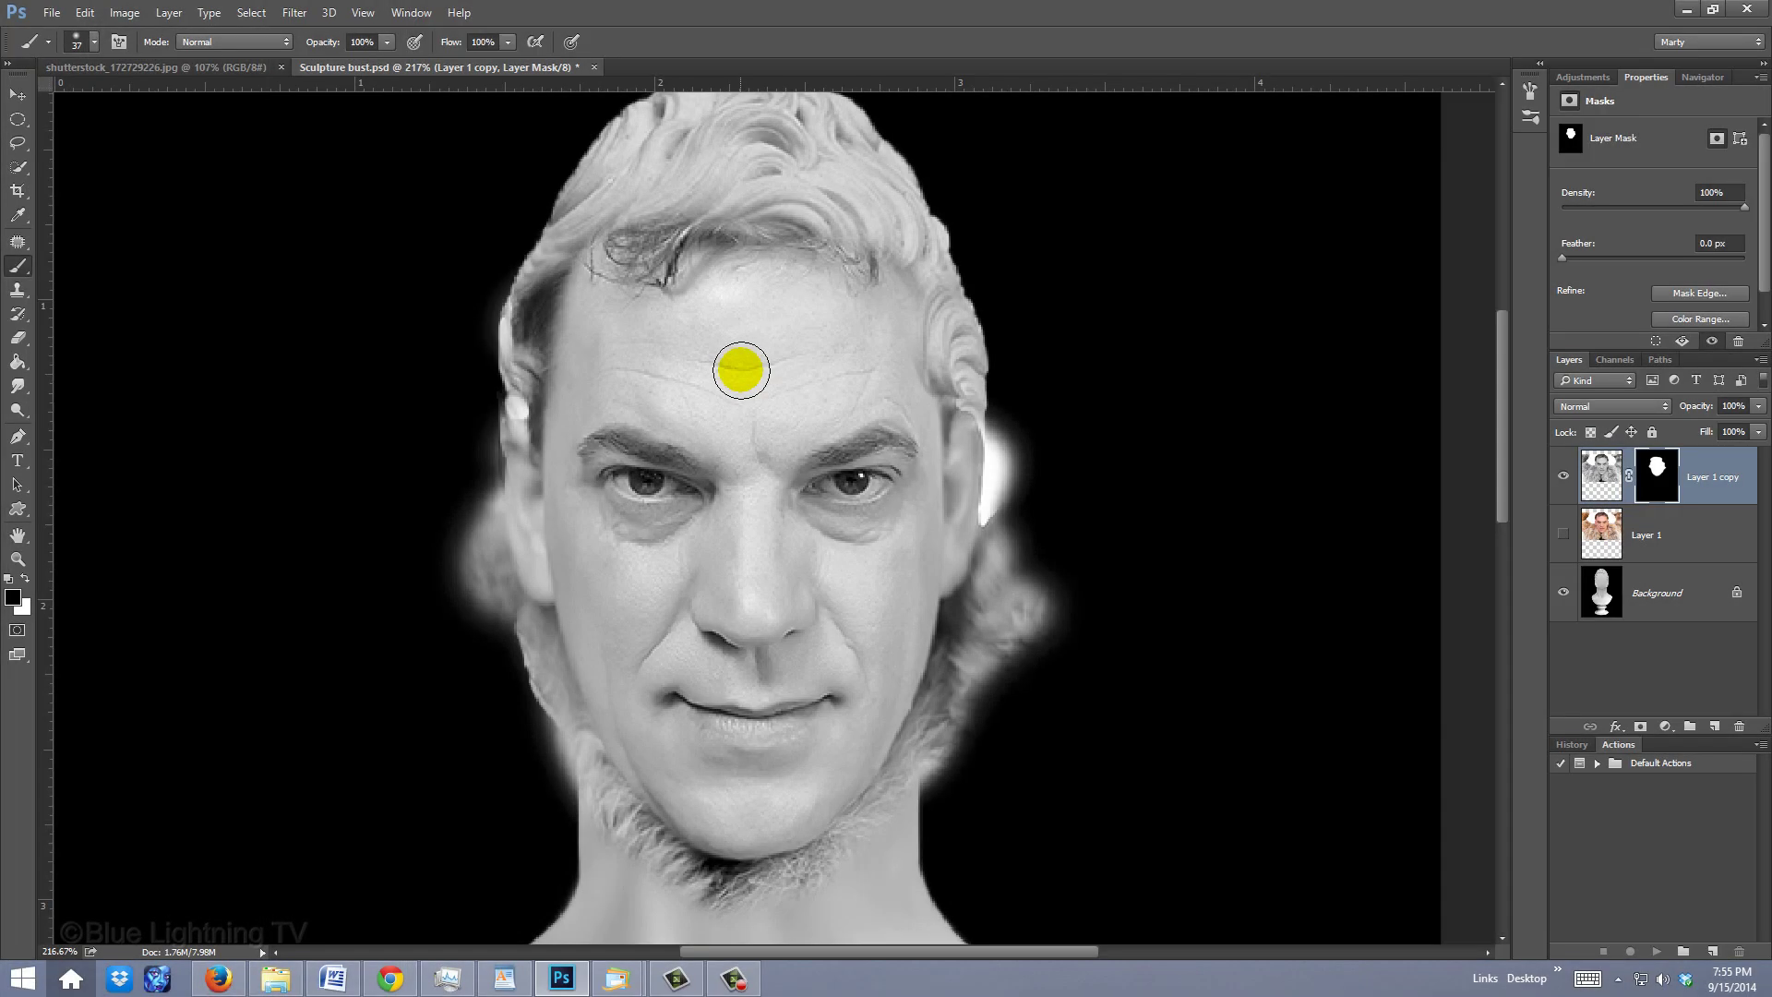
Step: Paint black on the mask to remove the glow around the head and the beard below the chin
{"action": "mouse_move", "coordinate": [741, 369]}
{"action": "left_mouse_down"}
{"action": "mouse_move", "coordinate": [586, 237]}
{"action": "mouse_move", "coordinate": [663, 274]}
{"action": "mouse_move", "coordinate": [593, 261]}
{"action": "mouse_move", "coordinate": [538, 289]}
{"action": "mouse_move", "coordinate": [527, 574]}
{"action": "mouse_move", "coordinate": [518, 480]}
{"action": "mouse_move", "coordinate": [582, 785]}
{"action": "left_mouse_up"}
{"action": "mouse_move", "coordinate": [986, 361]}
{"action": "left_mouse_down"}
{"action": "mouse_move", "coordinate": [1008, 462]}
{"action": "mouse_move", "coordinate": [892, 802]}
{"action": "left_mouse_up"}
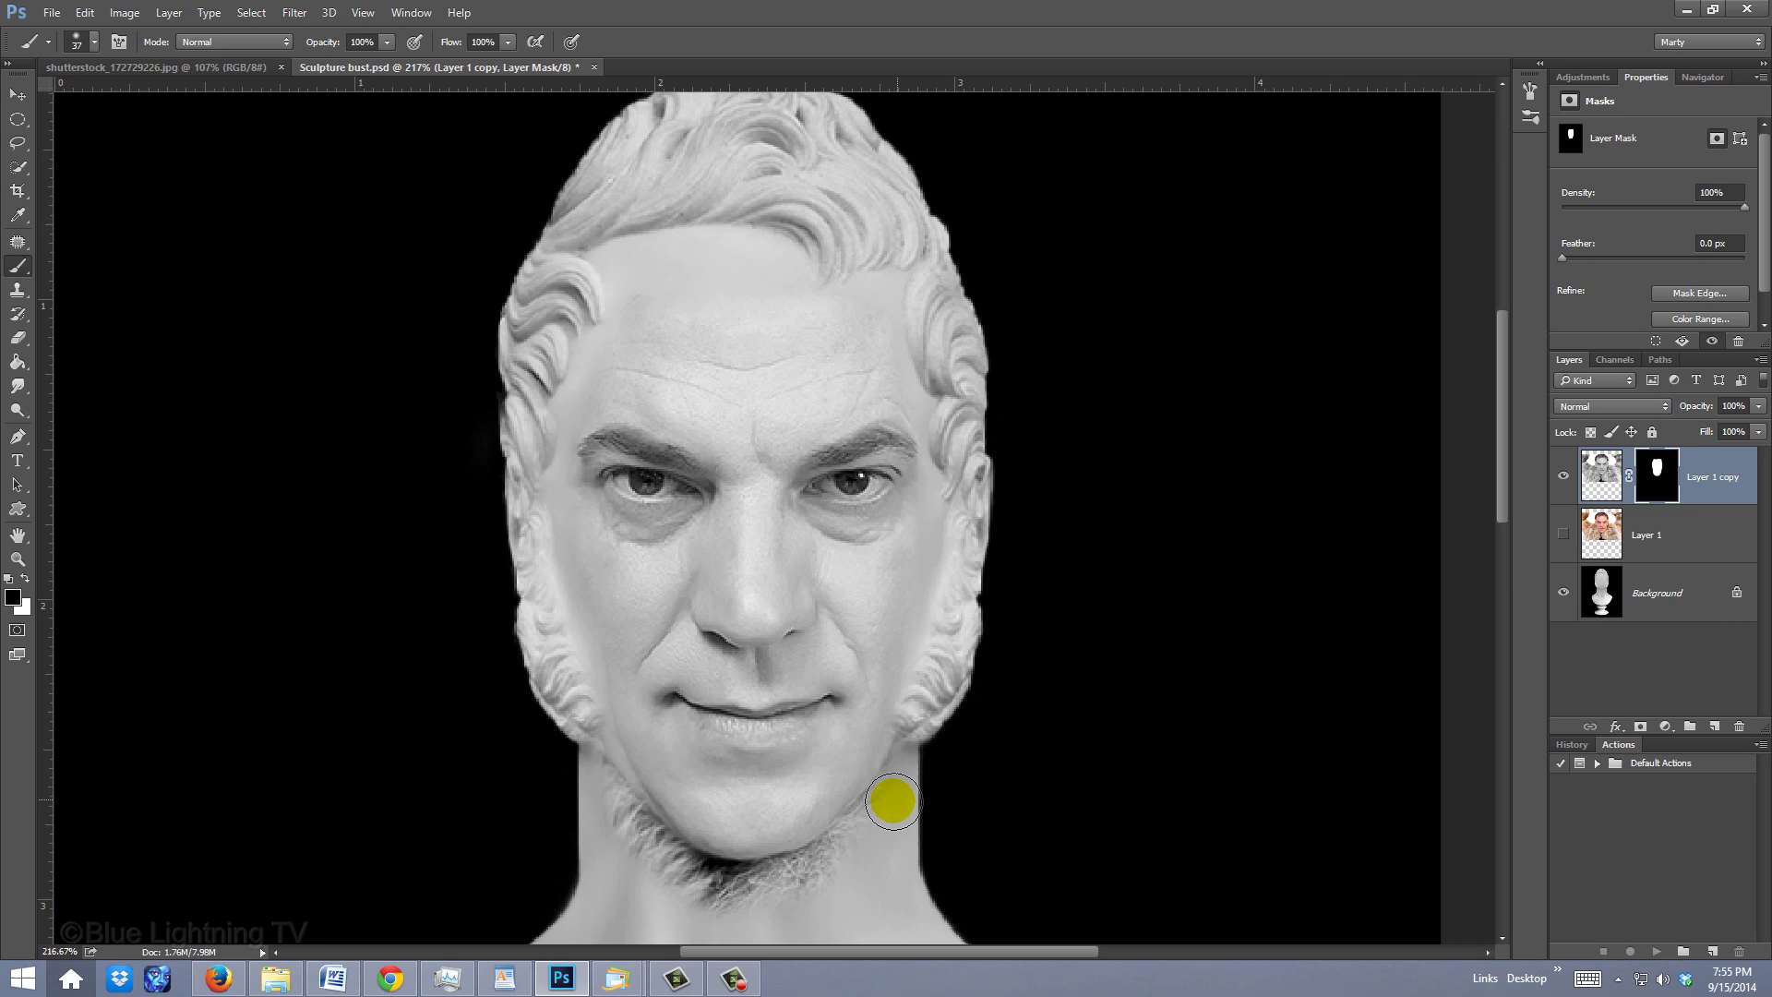
{"action": "key", "text": "bracketright"}
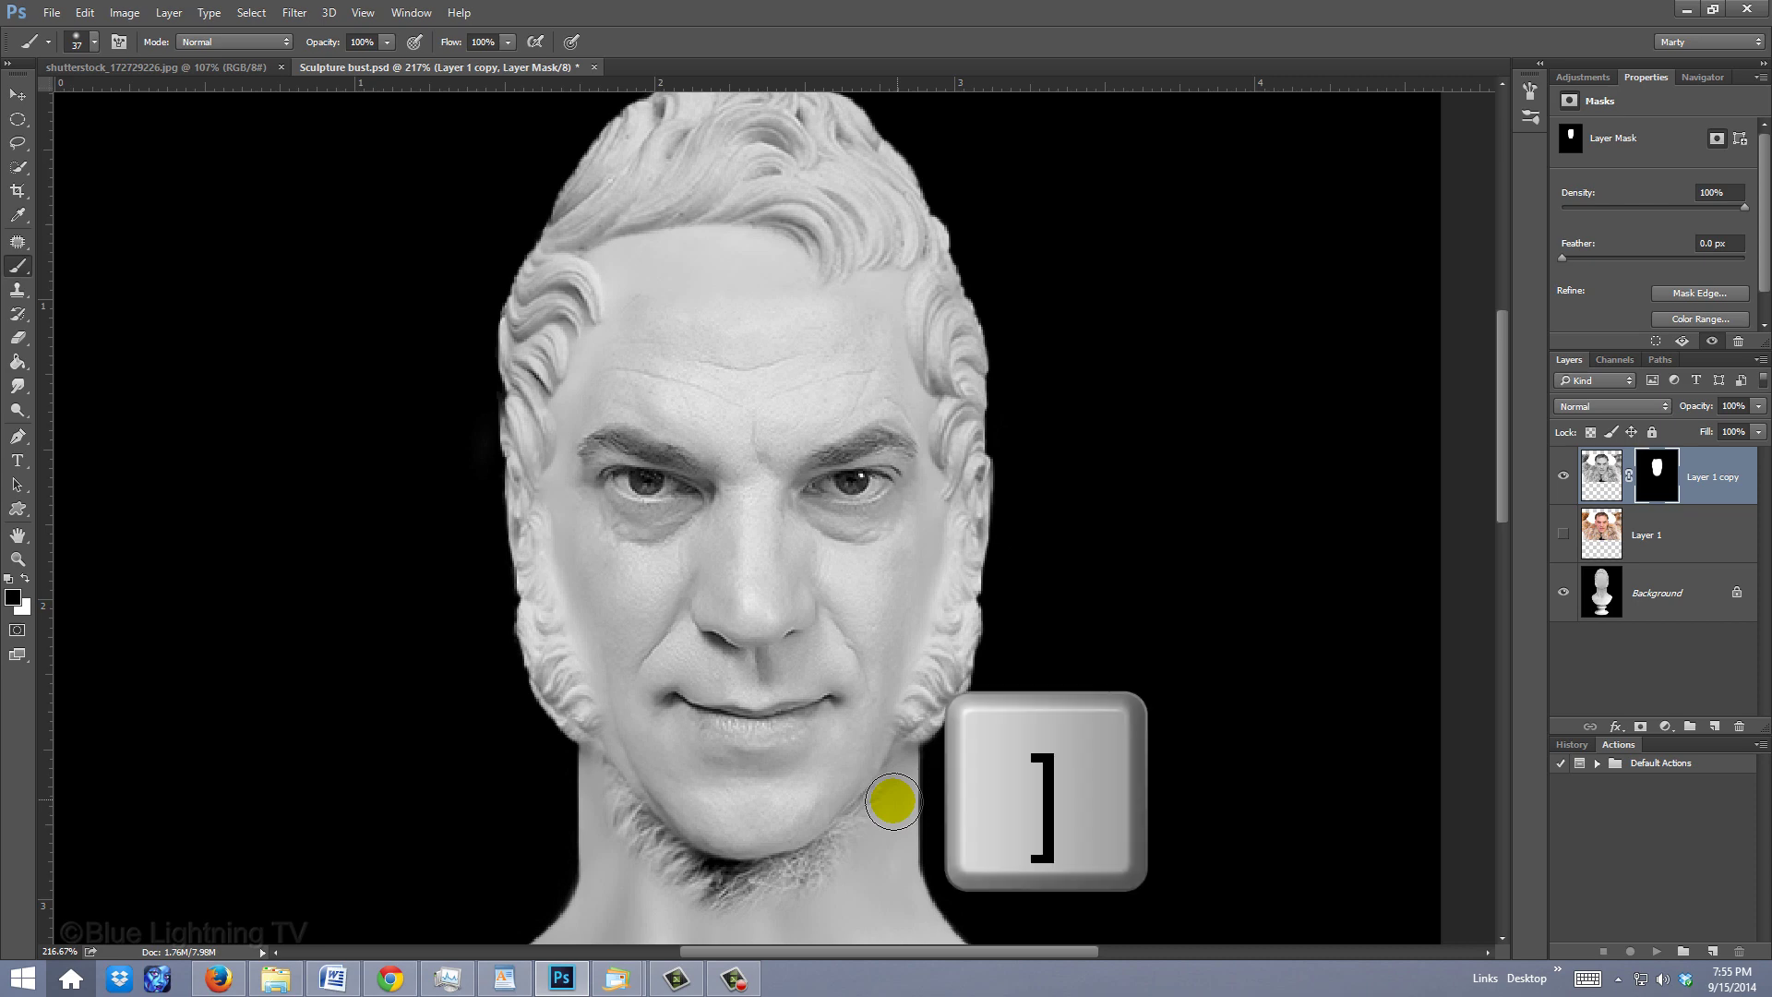
{"action": "key", "text": "bracketleft"}
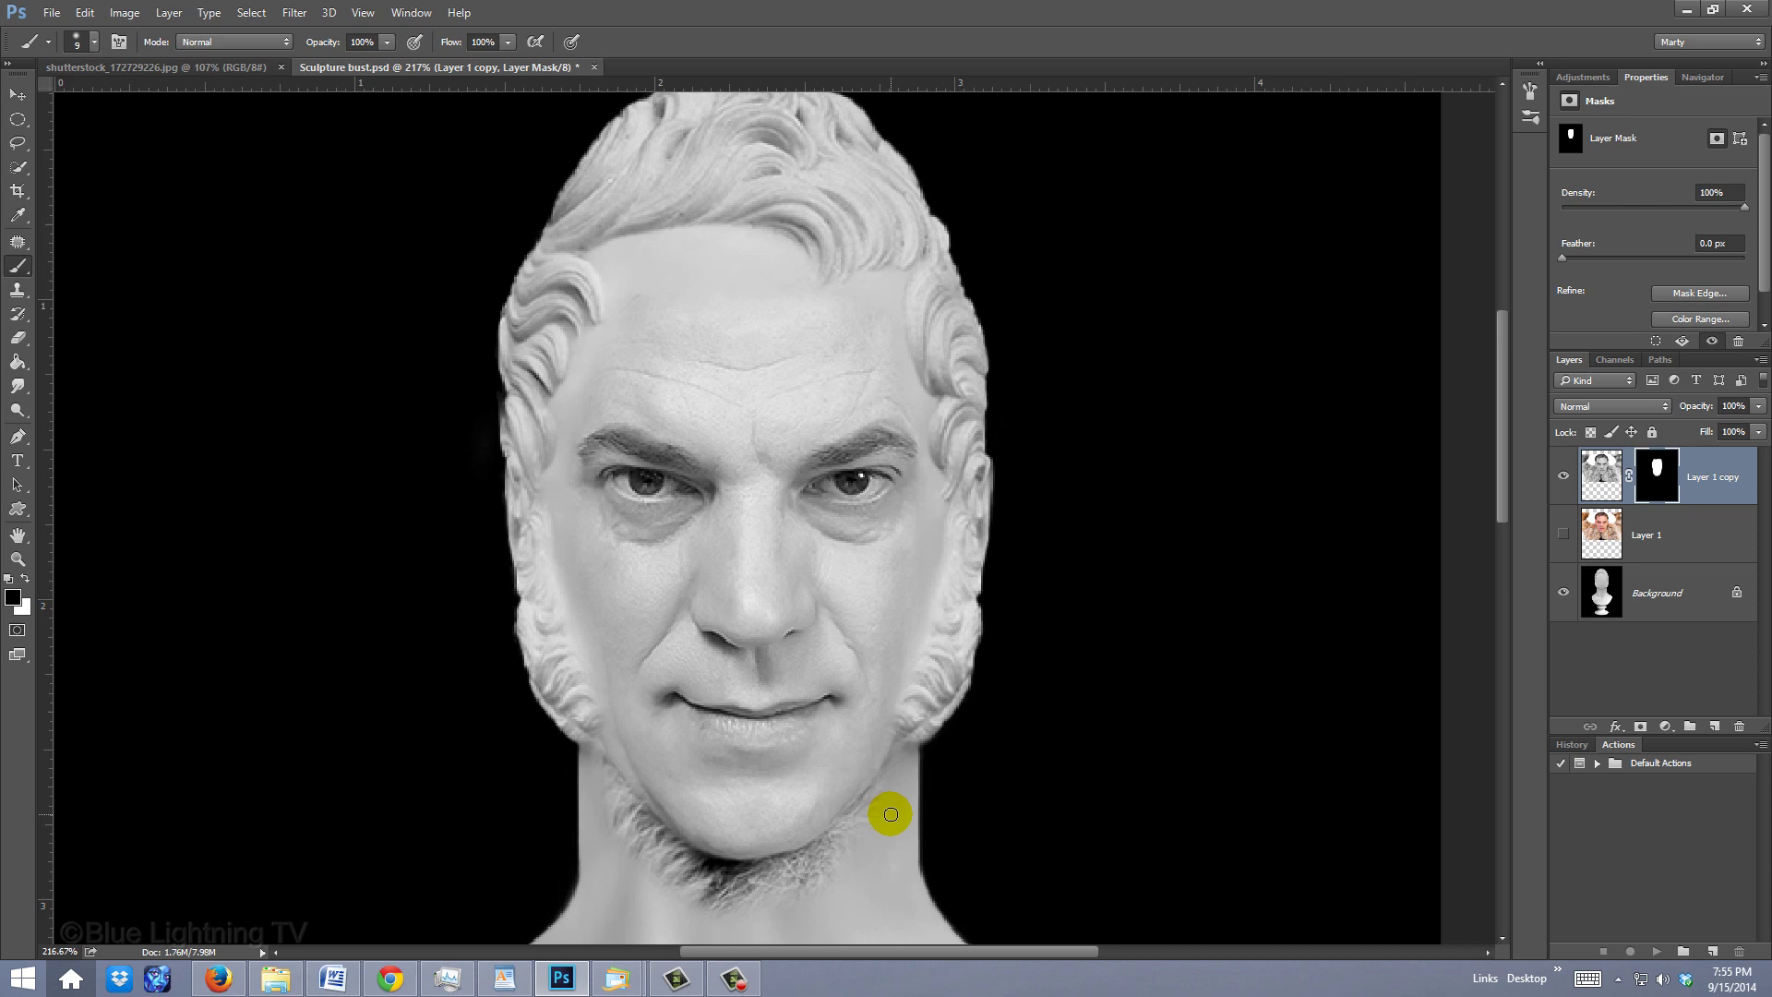
{"action": "key", "text": "space"}
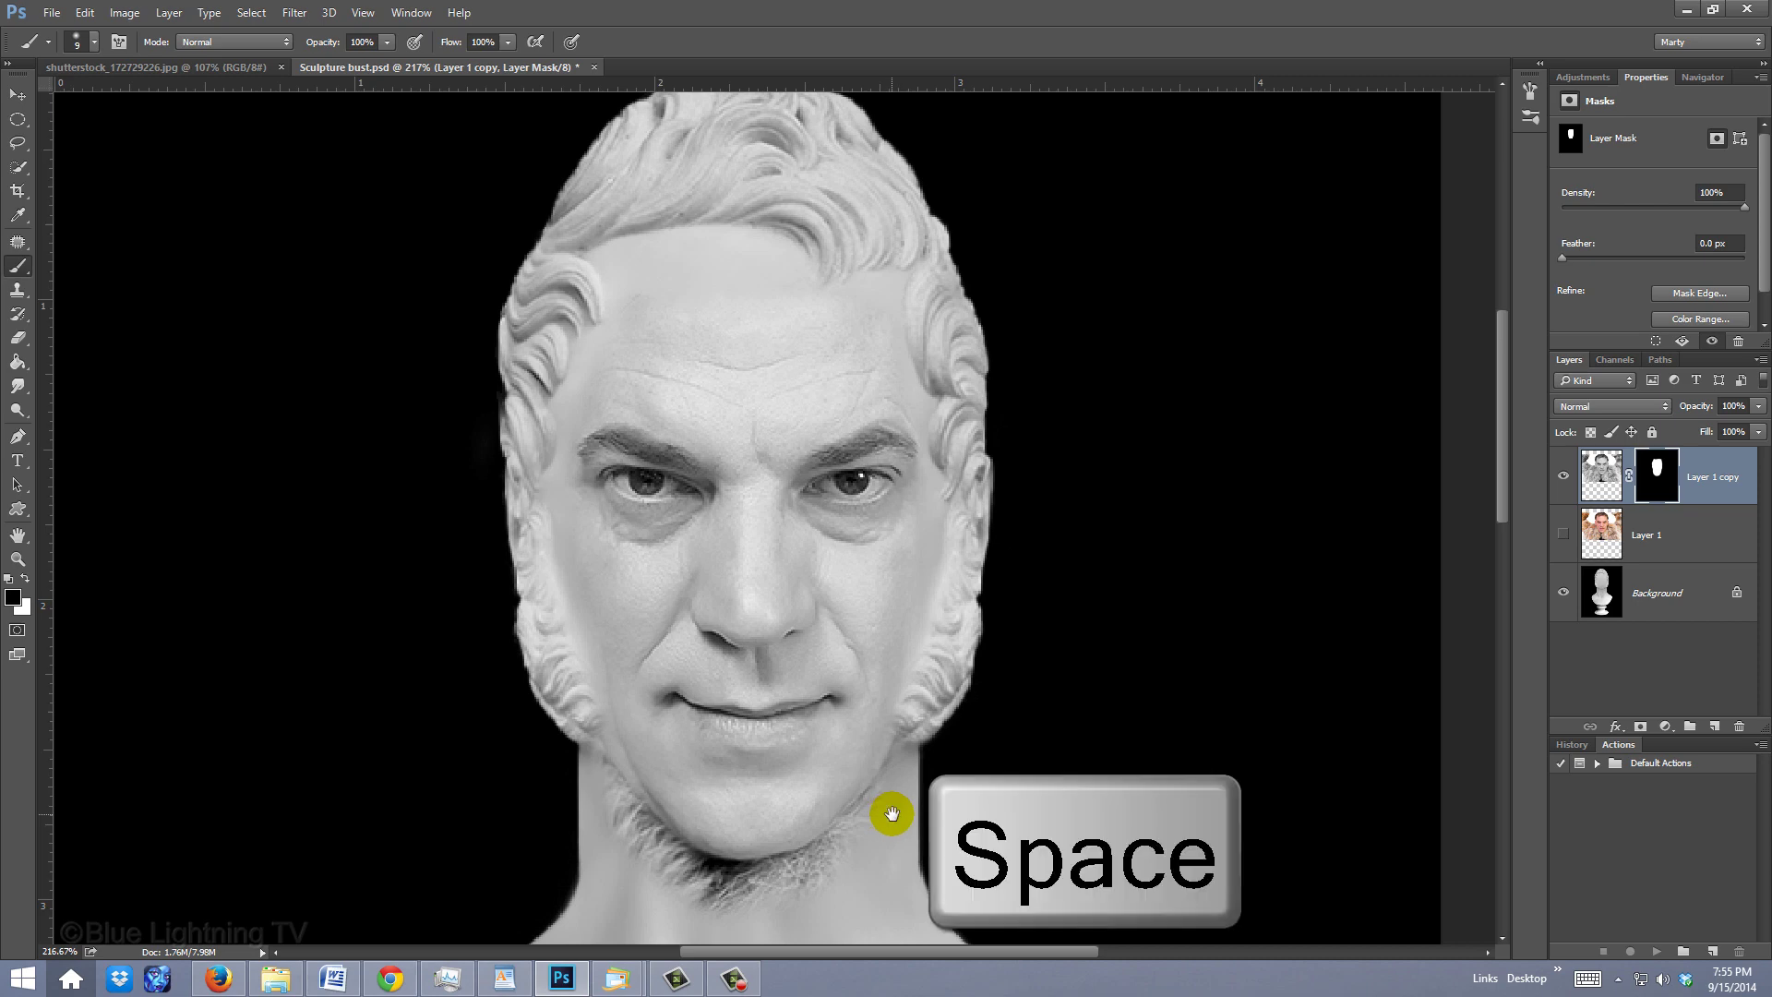
{"action": "left_click_drag", "start_coordinate": [893, 817], "coordinate": [926, 647]}
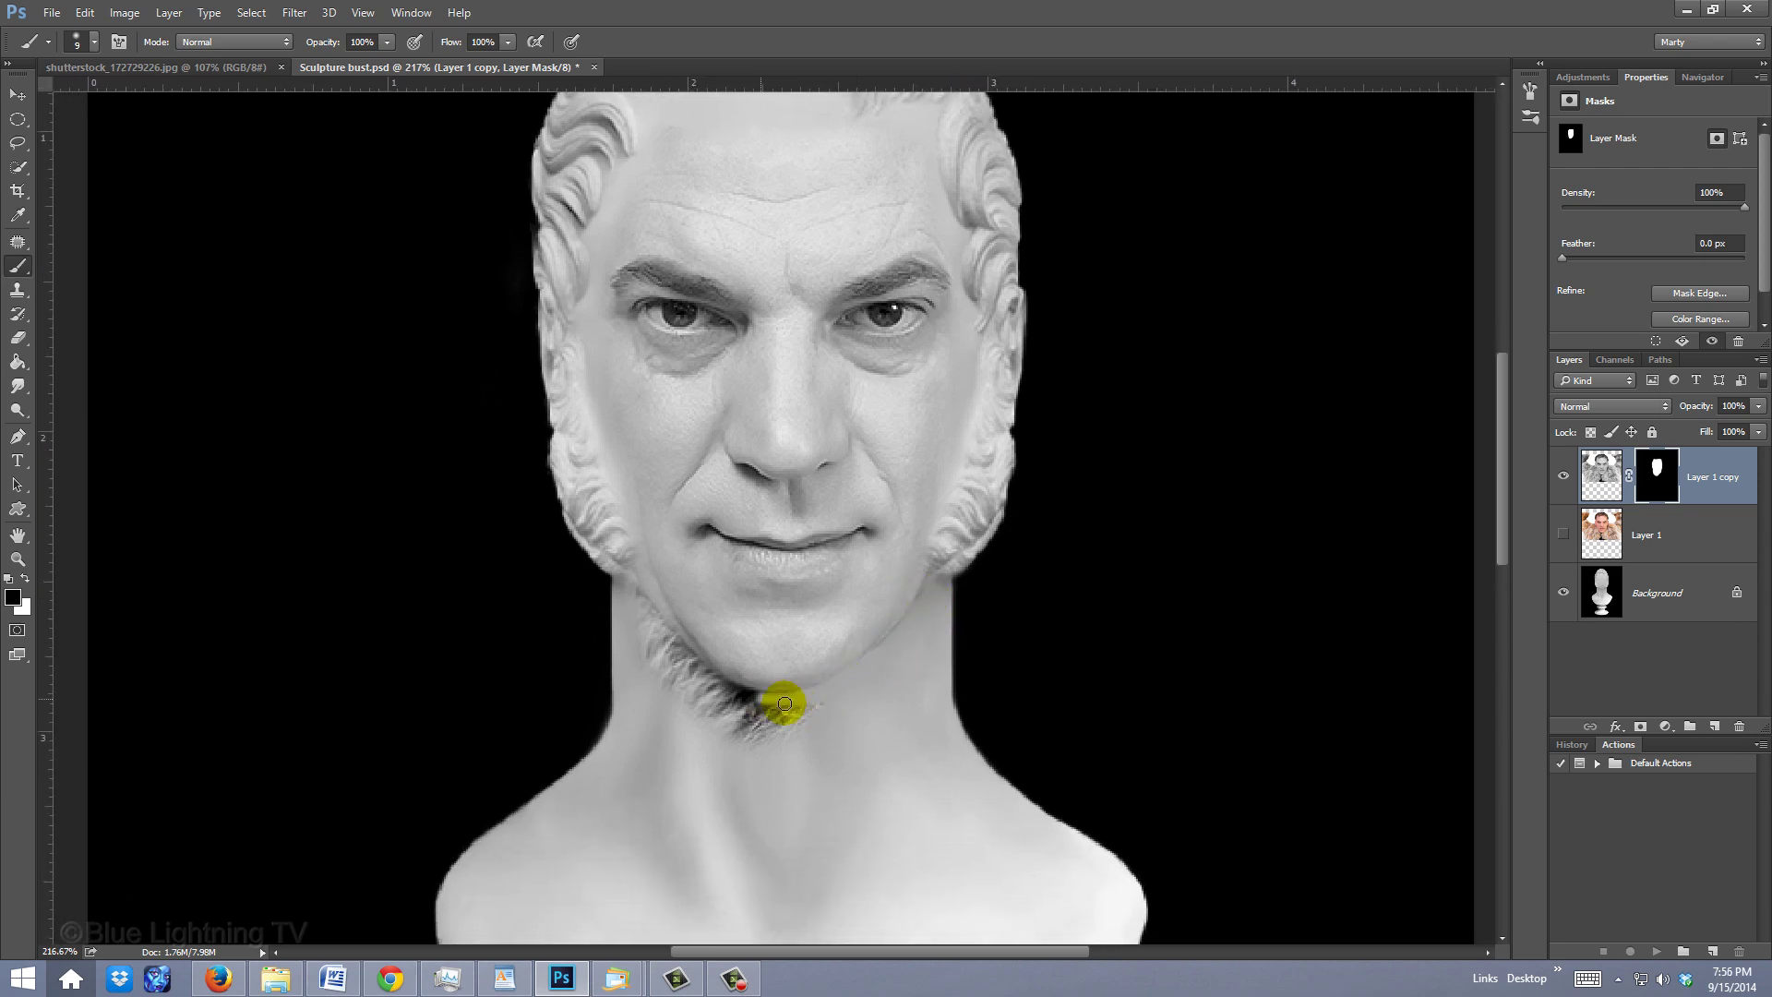
{"action": "mouse_move", "coordinate": [785, 703]}
{"action": "left_mouse_down"}
{"action": "mouse_move", "coordinate": [733, 731]}
{"action": "mouse_move", "coordinate": [791, 701]}
{"action": "mouse_move", "coordinate": [720, 700]}
{"action": "mouse_move", "coordinate": [631, 628]}
{"action": "mouse_move", "coordinate": [620, 590]}
{"action": "mouse_move", "coordinate": [703, 672]}
{"action": "mouse_move", "coordinate": [782, 700]}
{"action": "mouse_move", "coordinate": [646, 631]}
{"action": "mouse_move", "coordinate": [705, 699]}
{"action": "mouse_move", "coordinate": [714, 683]}
{"action": "mouse_move", "coordinate": [741, 693]}
{"action": "mouse_move", "coordinate": [689, 685]}
{"action": "mouse_move", "coordinate": [690, 653]}
{"action": "mouse_move", "coordinate": [779, 642]}
{"action": "mouse_move", "coordinate": [639, 577]}
{"action": "left_mouse_up"}
{"action": "key", "text": "x"}
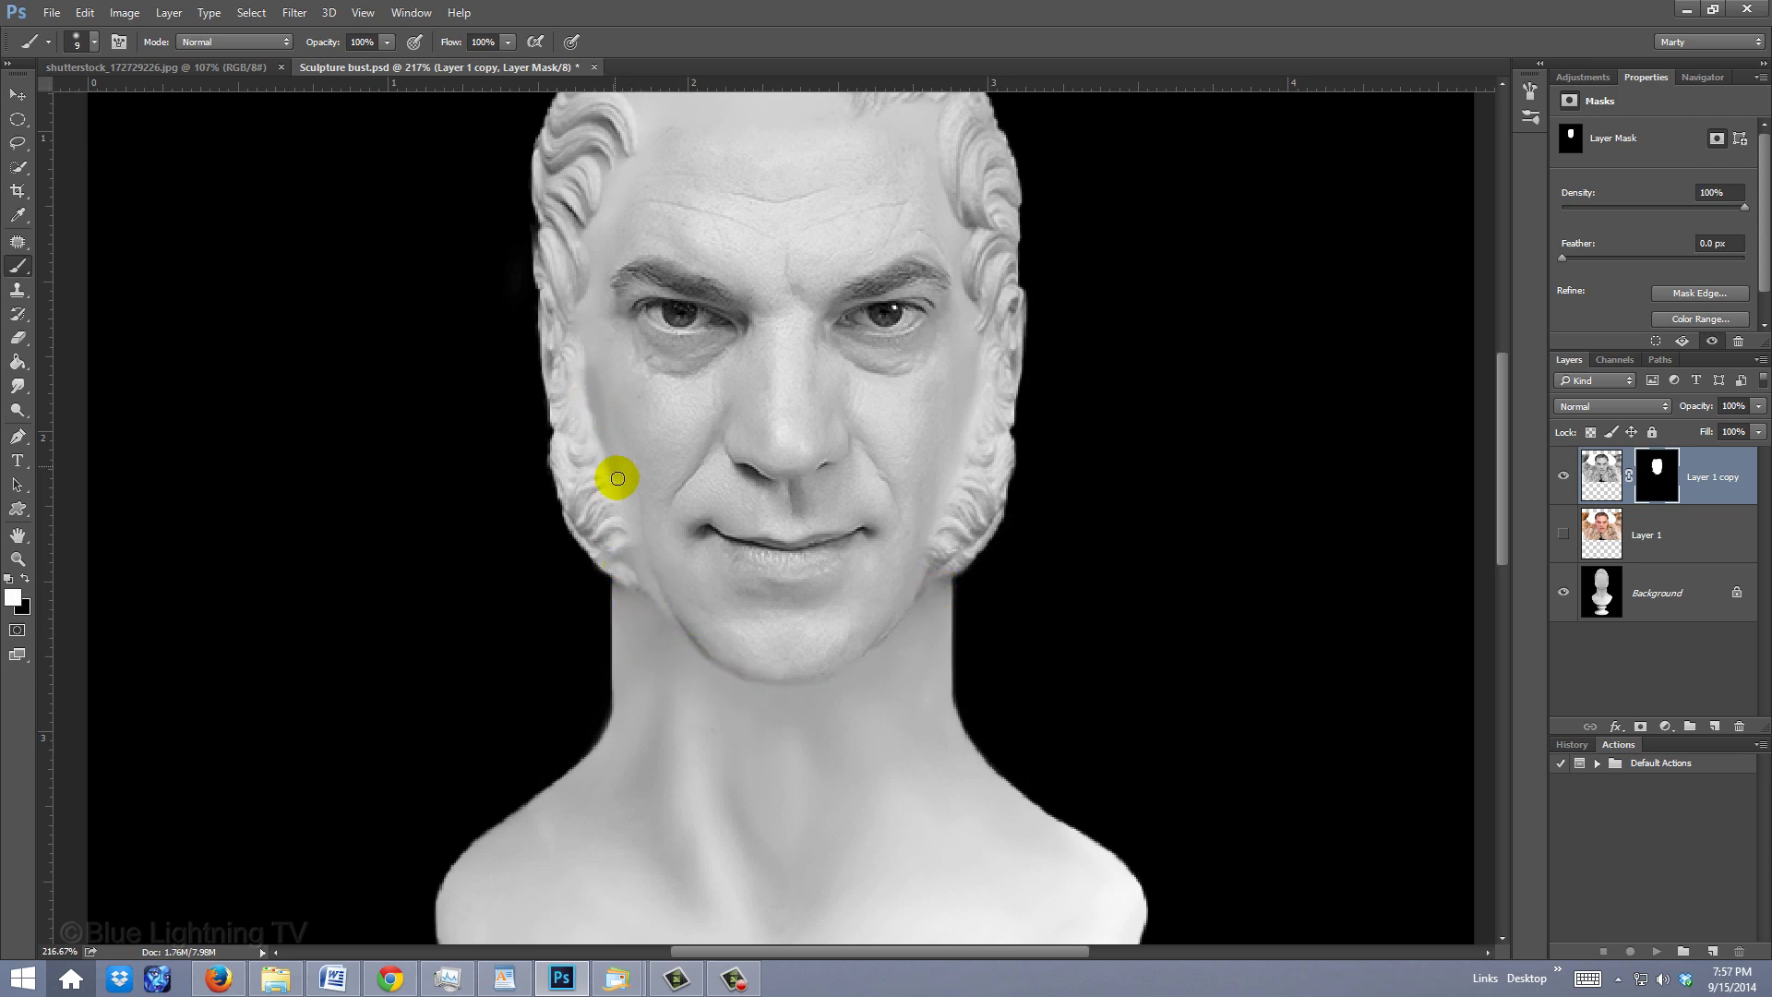
{"action": "left_click_drag", "start_coordinate": [896, 459], "coordinate": [1007, 585]}
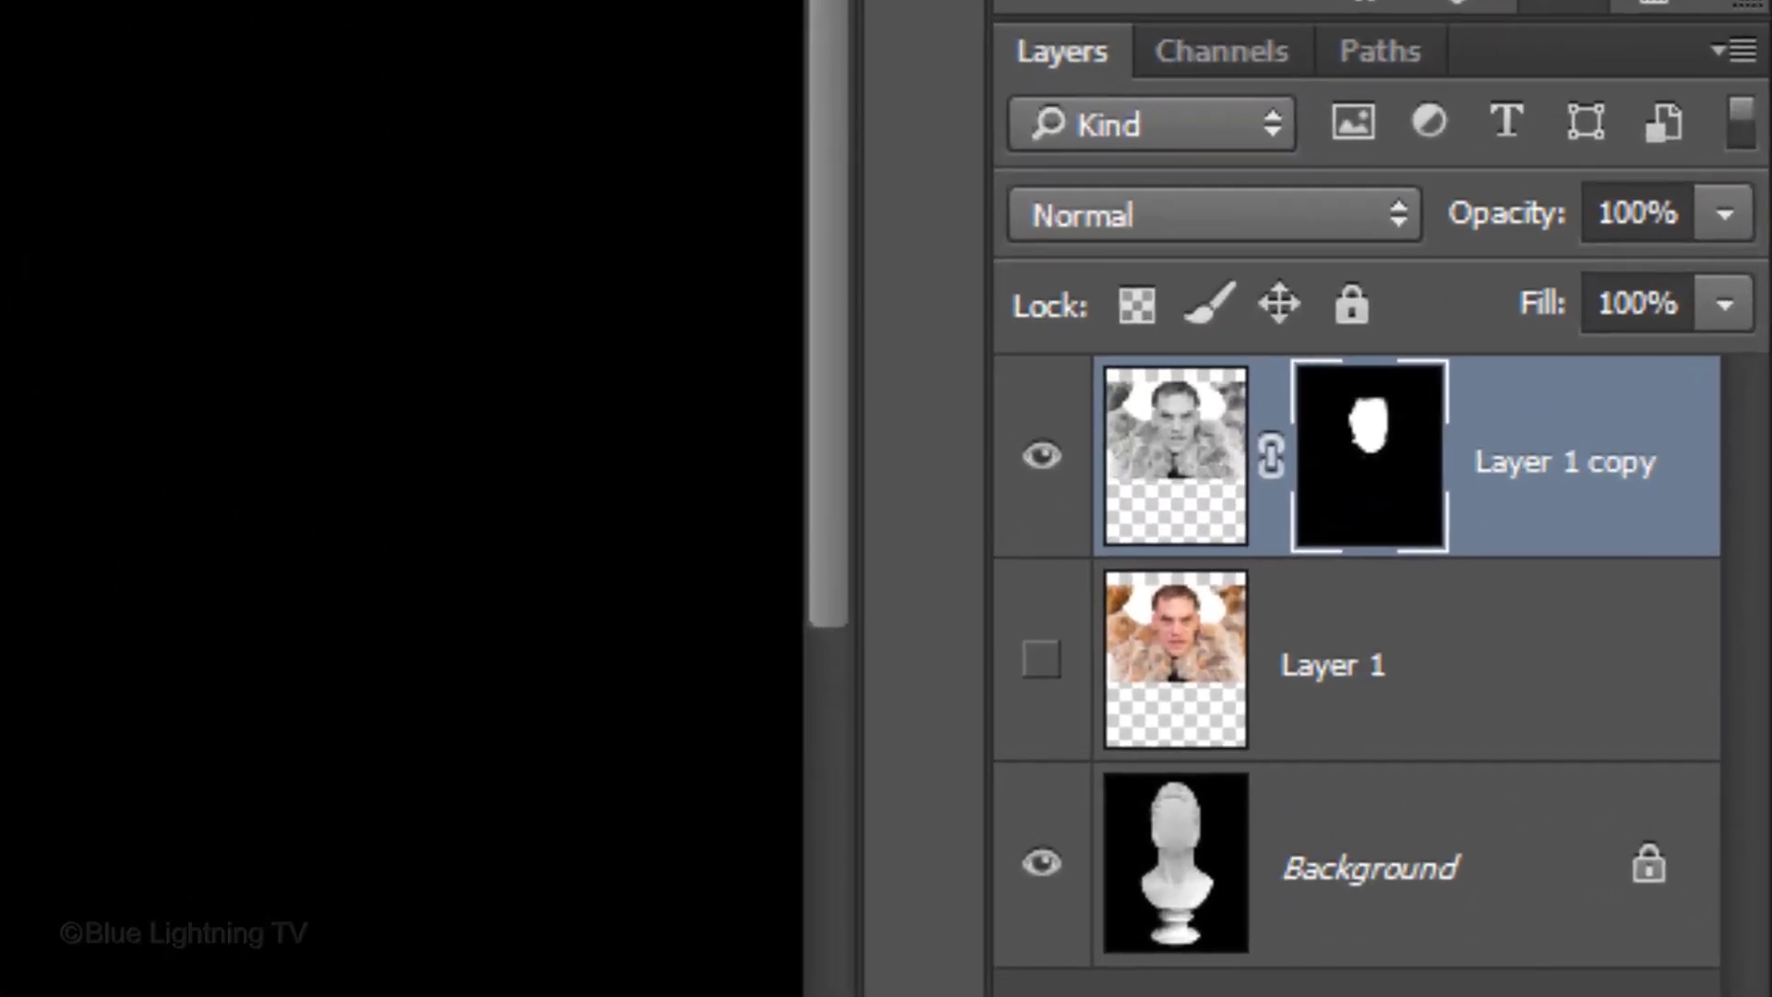
Step: On the layer image, sample a grey beside the eye and paint it over the iris
{"action": "left_click", "coordinate": [1128, 432]}
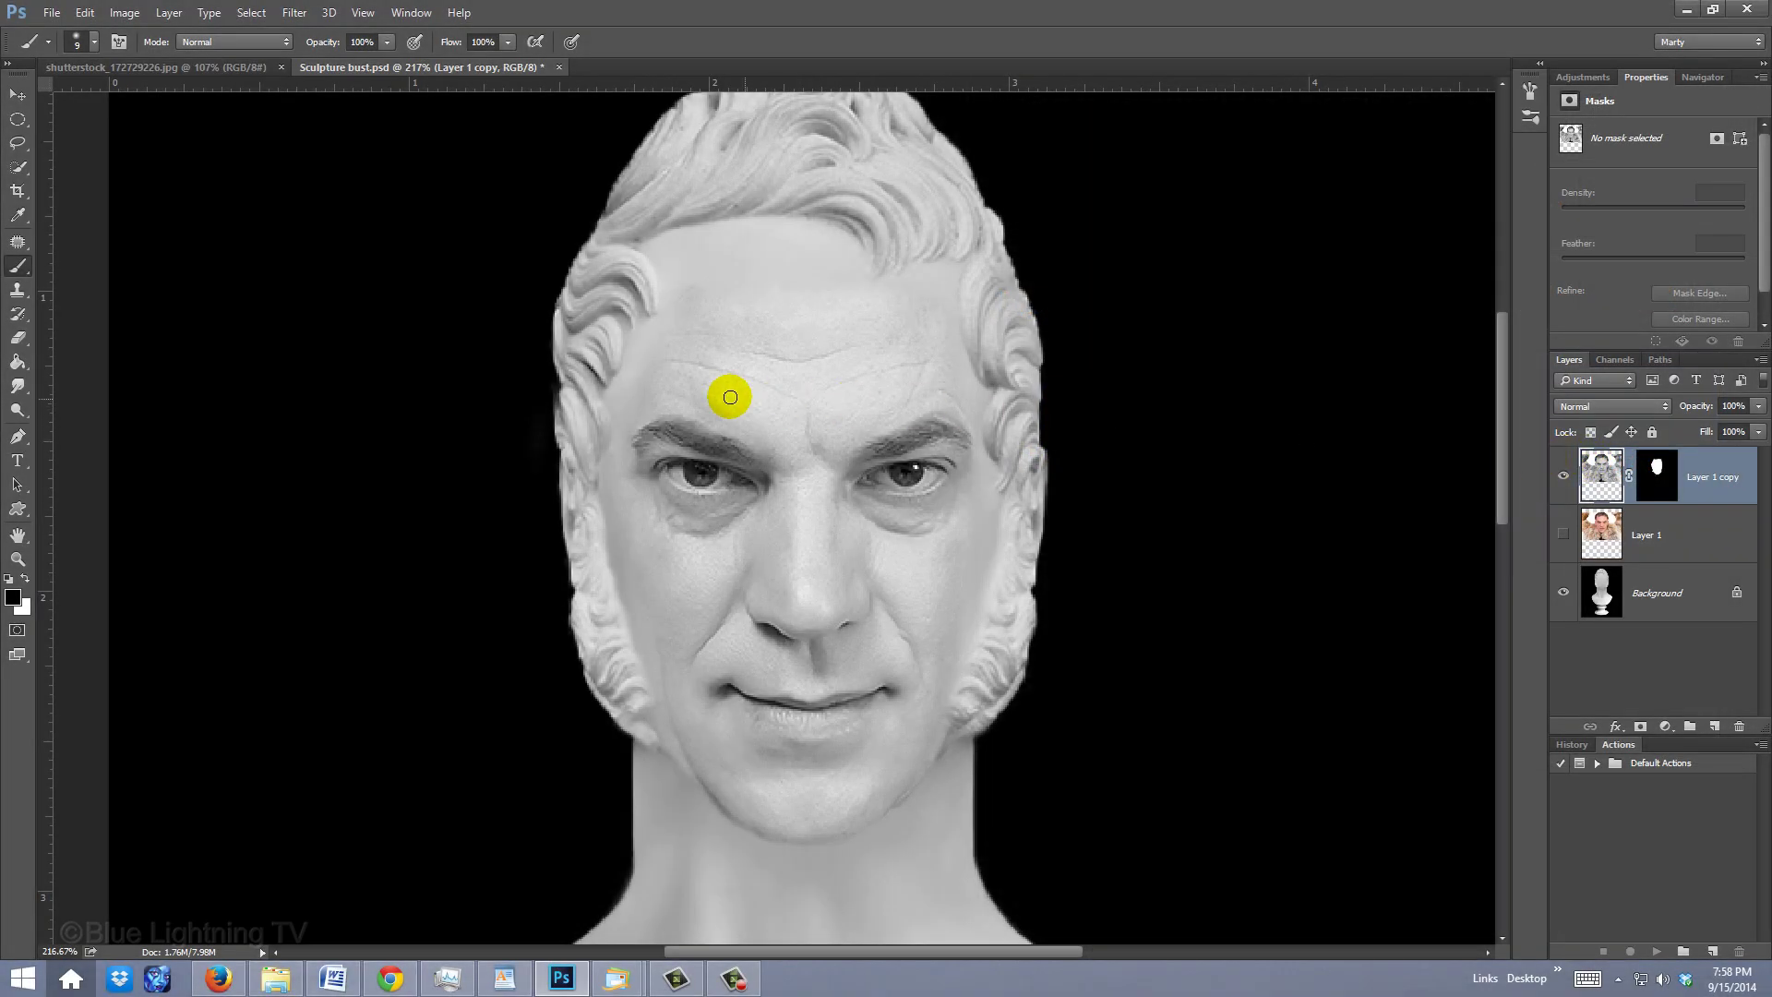
{"action": "key", "text": "z"}
{"action": "left_click_drag", "start_coordinate": [618, 382], "coordinate": [989, 552]}
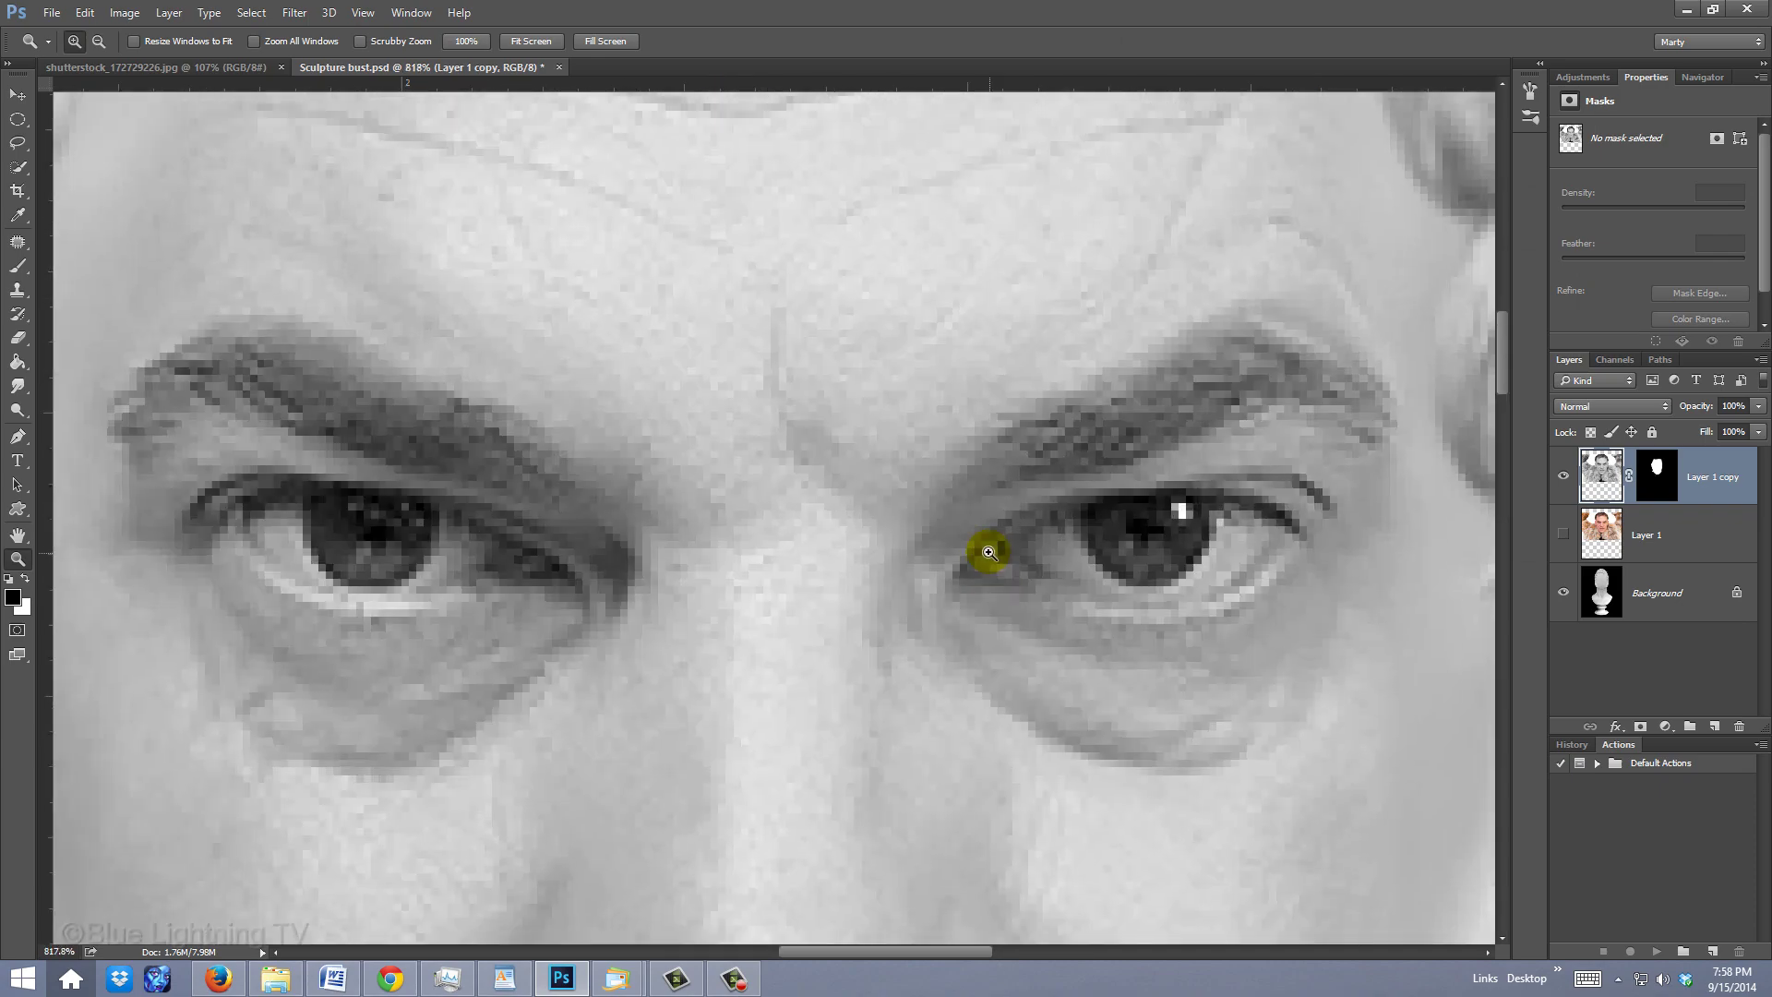
{"action": "key", "text": "i"}
{"action": "left_click", "coordinate": [22, 224]}
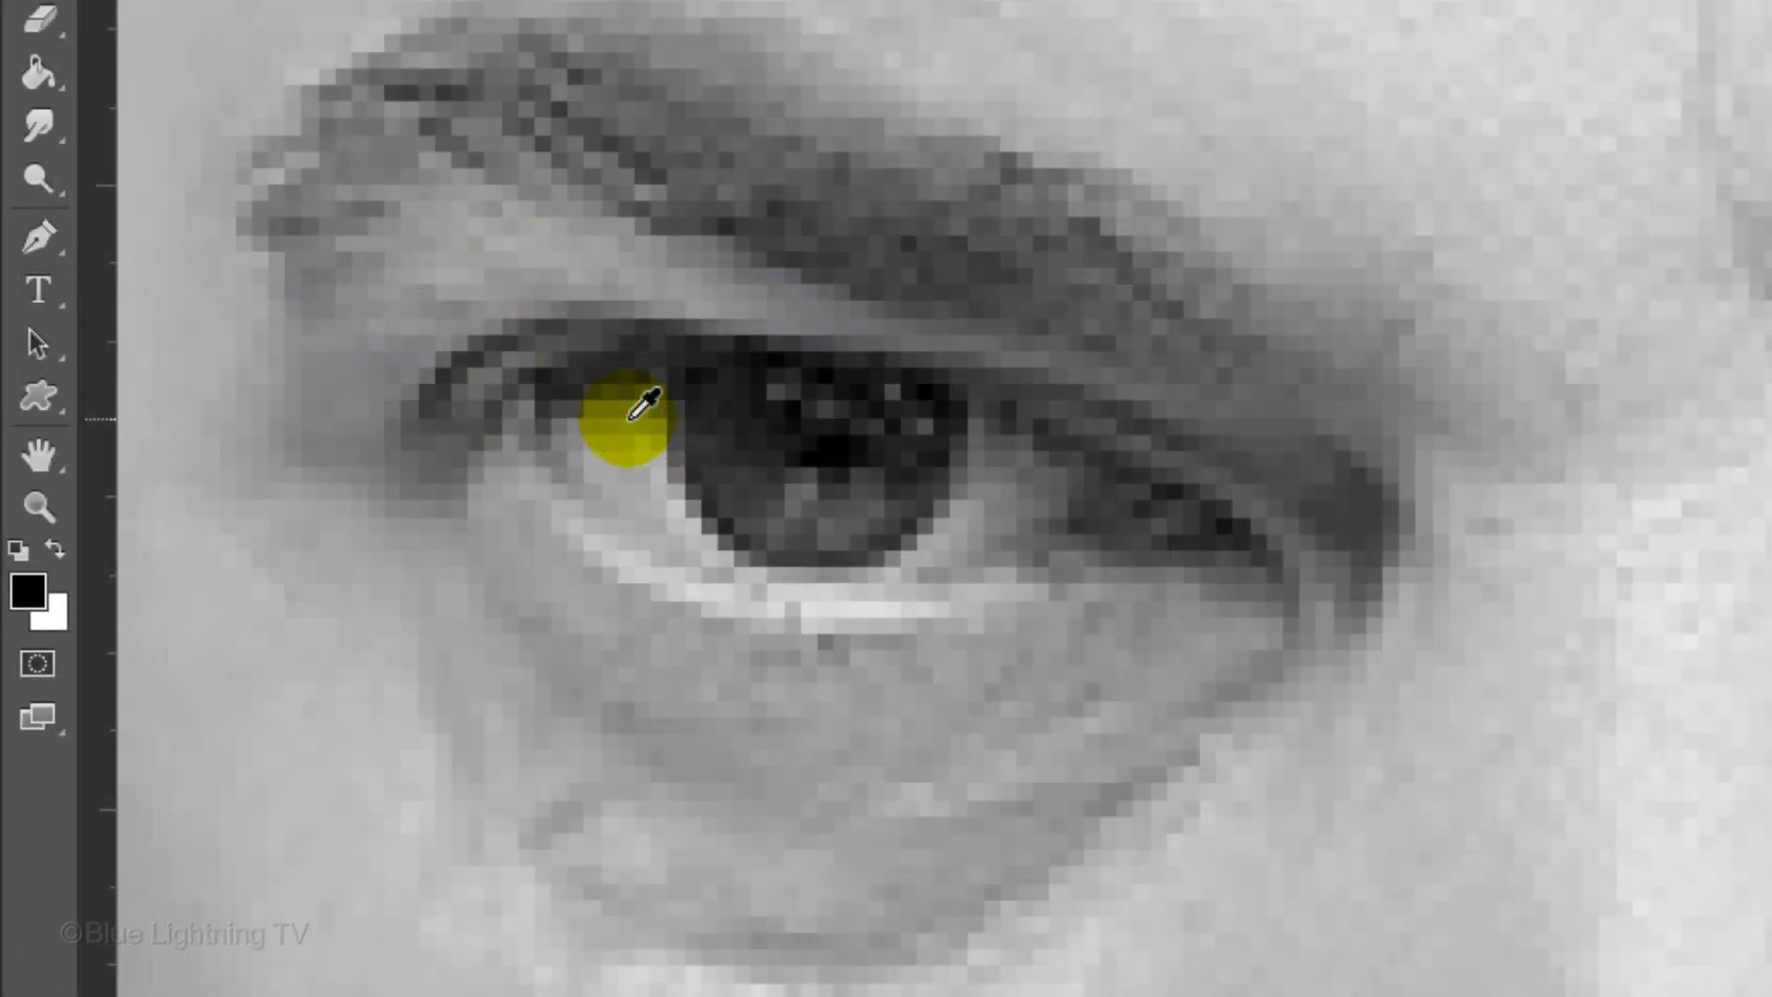
{"action": "left_click", "coordinate": [630, 417]}
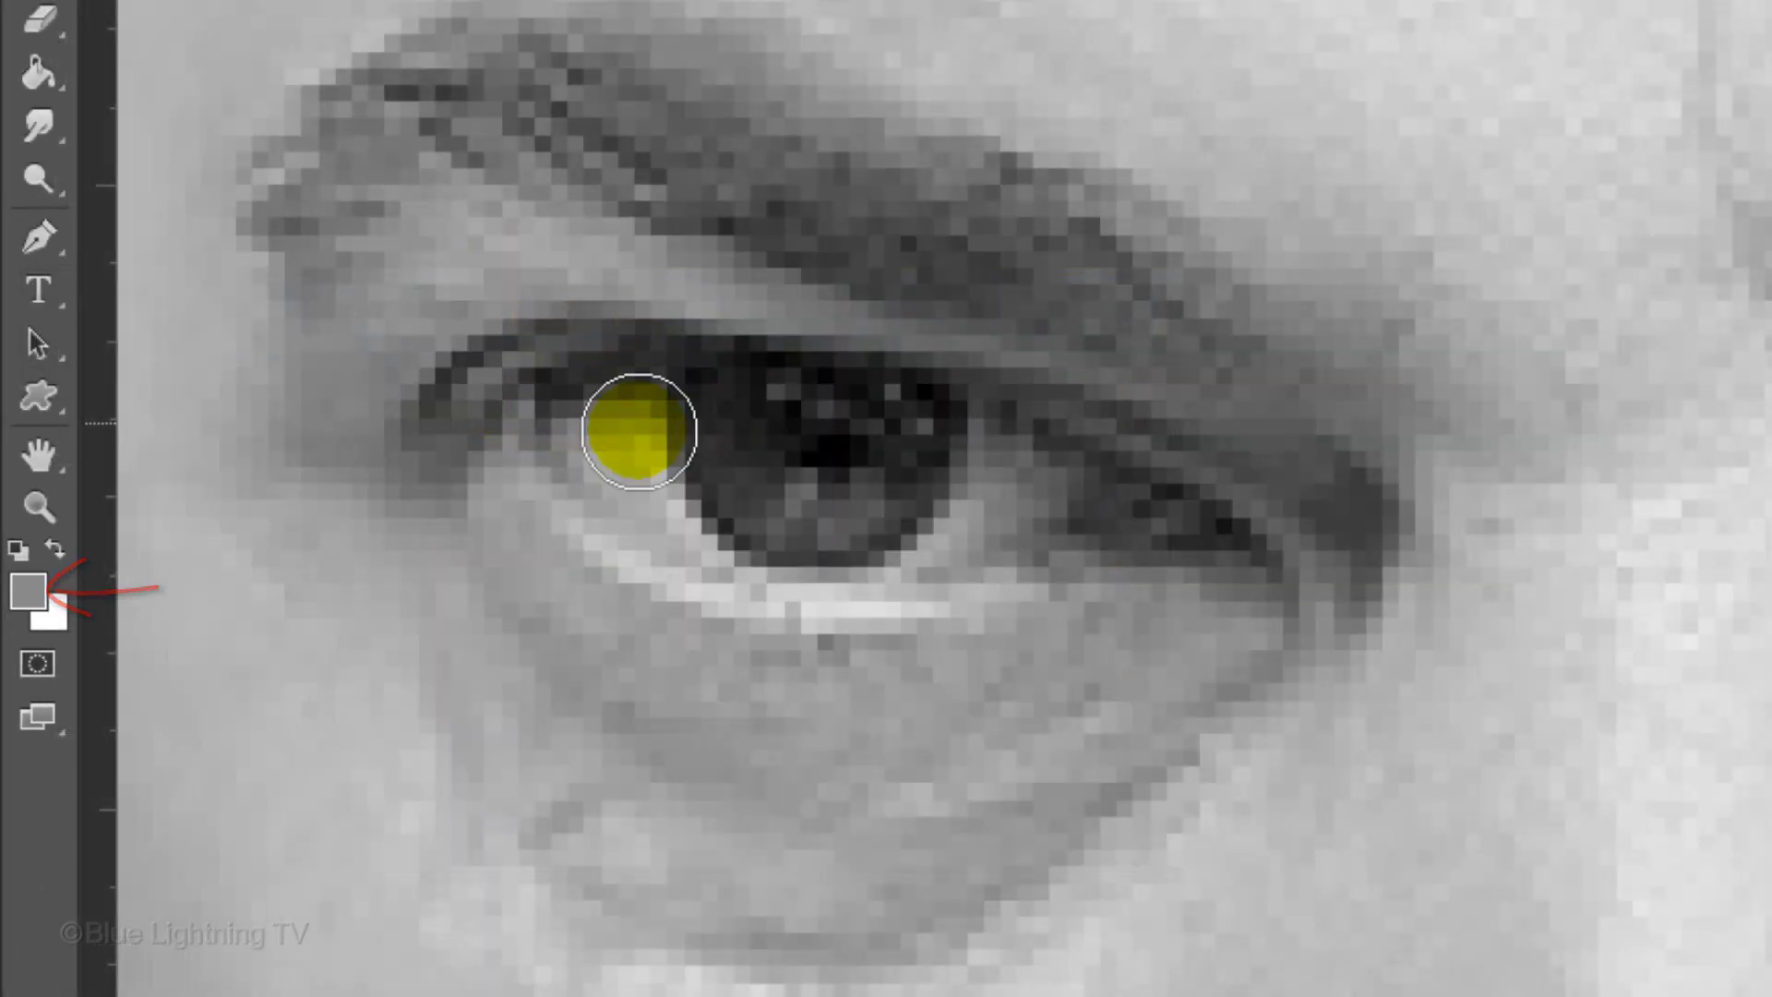
{"action": "key", "text": "bracketleft"}
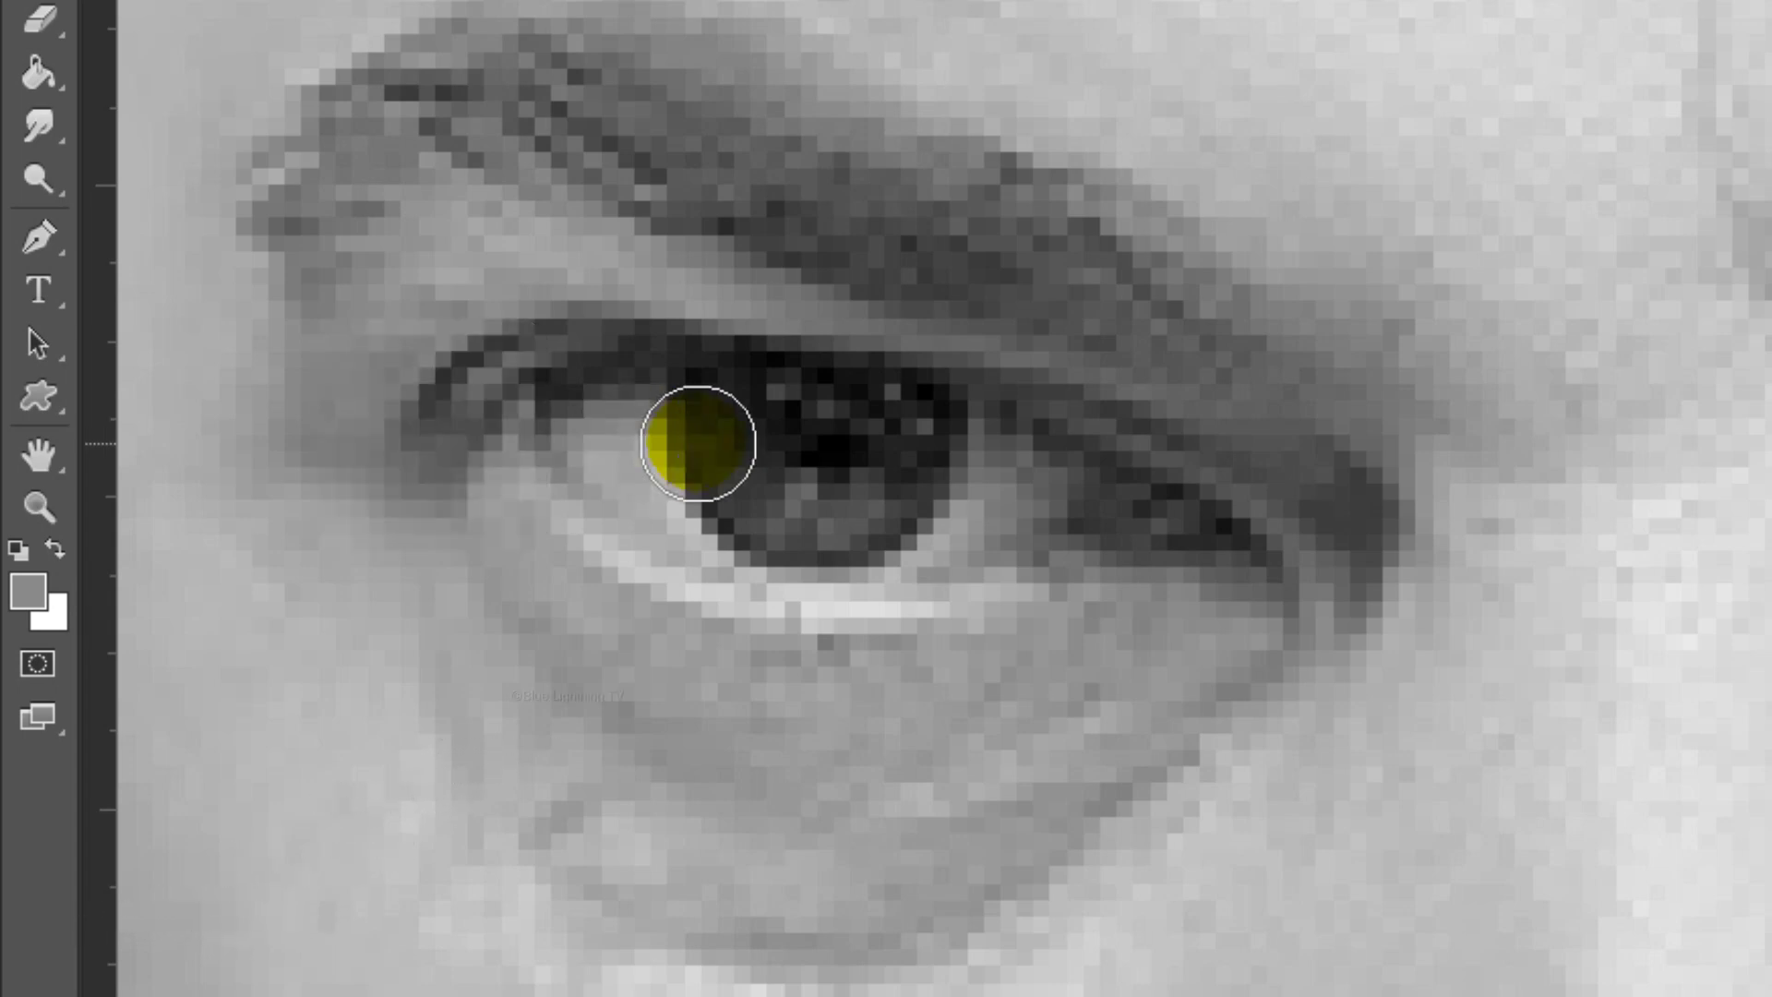
{"action": "mouse_move", "coordinate": [677, 419]}
{"action": "left_mouse_down"}
{"action": "mouse_move", "coordinate": [954, 440]}
{"action": "mouse_move", "coordinate": [694, 472]}
{"action": "mouse_move", "coordinate": [893, 529]}
{"action": "mouse_move", "coordinate": [1011, 476]}
{"action": "mouse_move", "coordinate": [1067, 545]}
{"action": "mouse_move", "coordinate": [1172, 515]}
{"action": "mouse_move", "coordinate": [1222, 542]}
{"action": "mouse_move", "coordinate": [1085, 567]}
{"action": "mouse_move", "coordinate": [1221, 556]}
{"action": "mouse_move", "coordinate": [1247, 533]}
{"action": "mouse_move", "coordinate": [1117, 534]}
{"action": "left_mouse_up"}
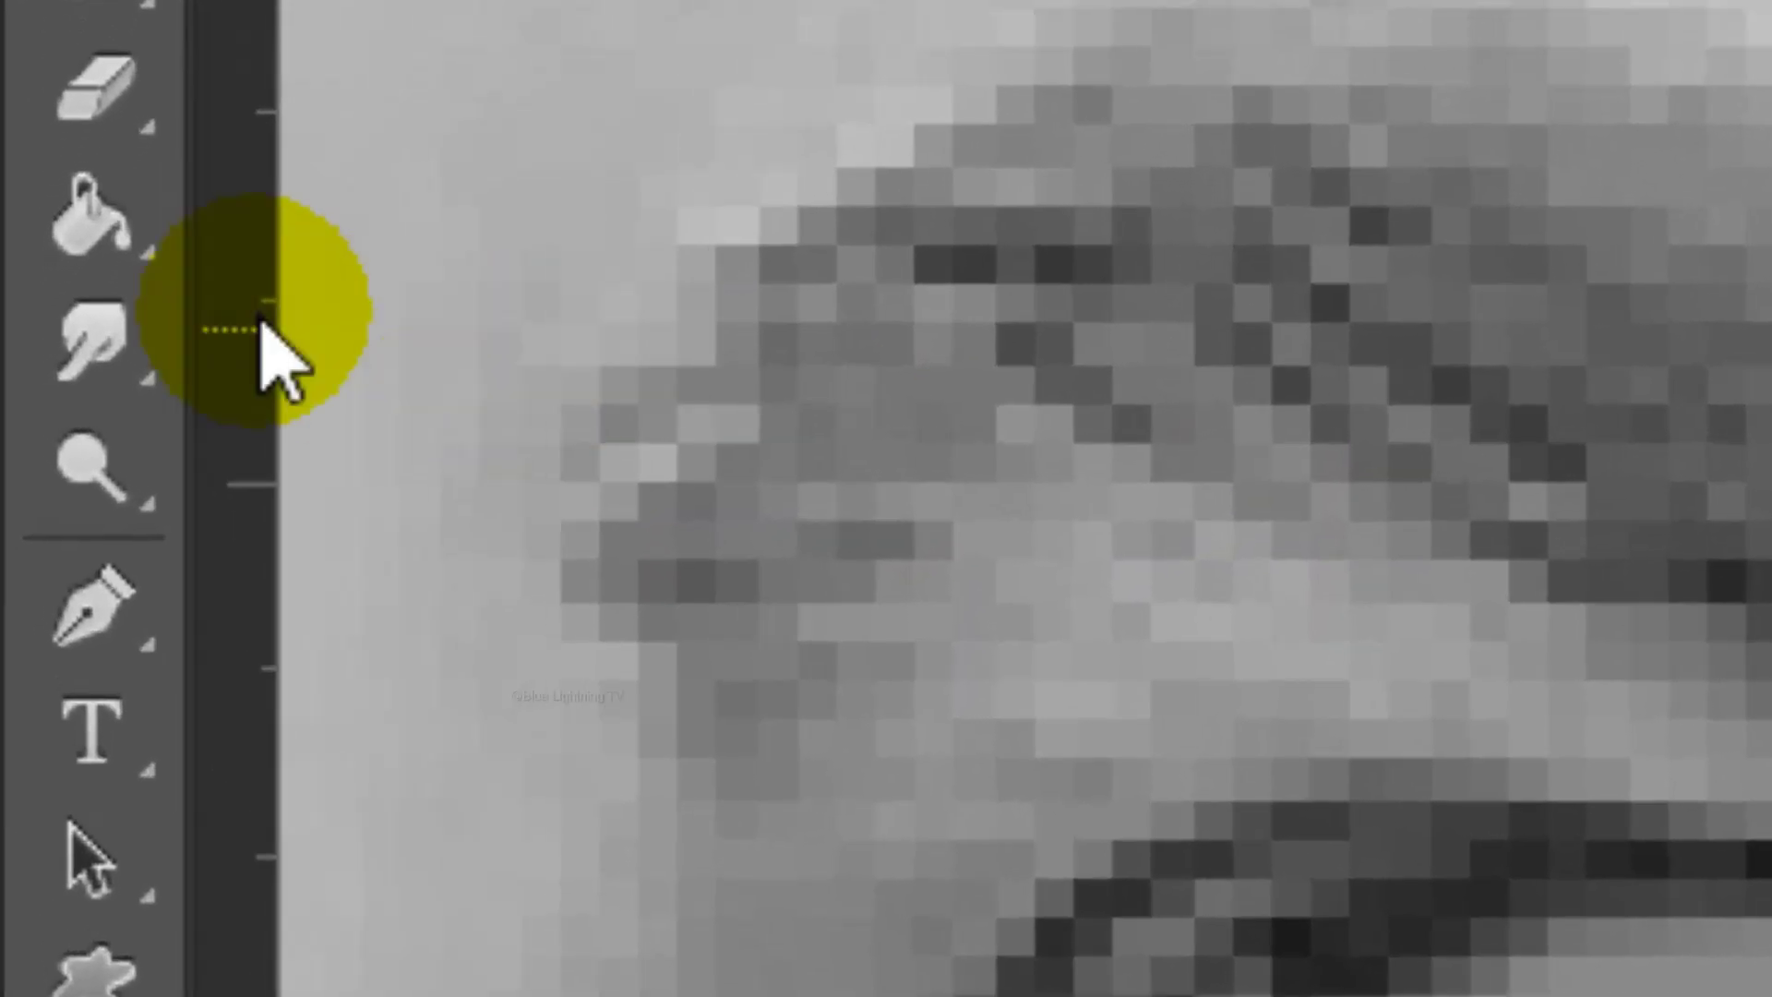
{"action": "left_click", "coordinate": [16, 386]}
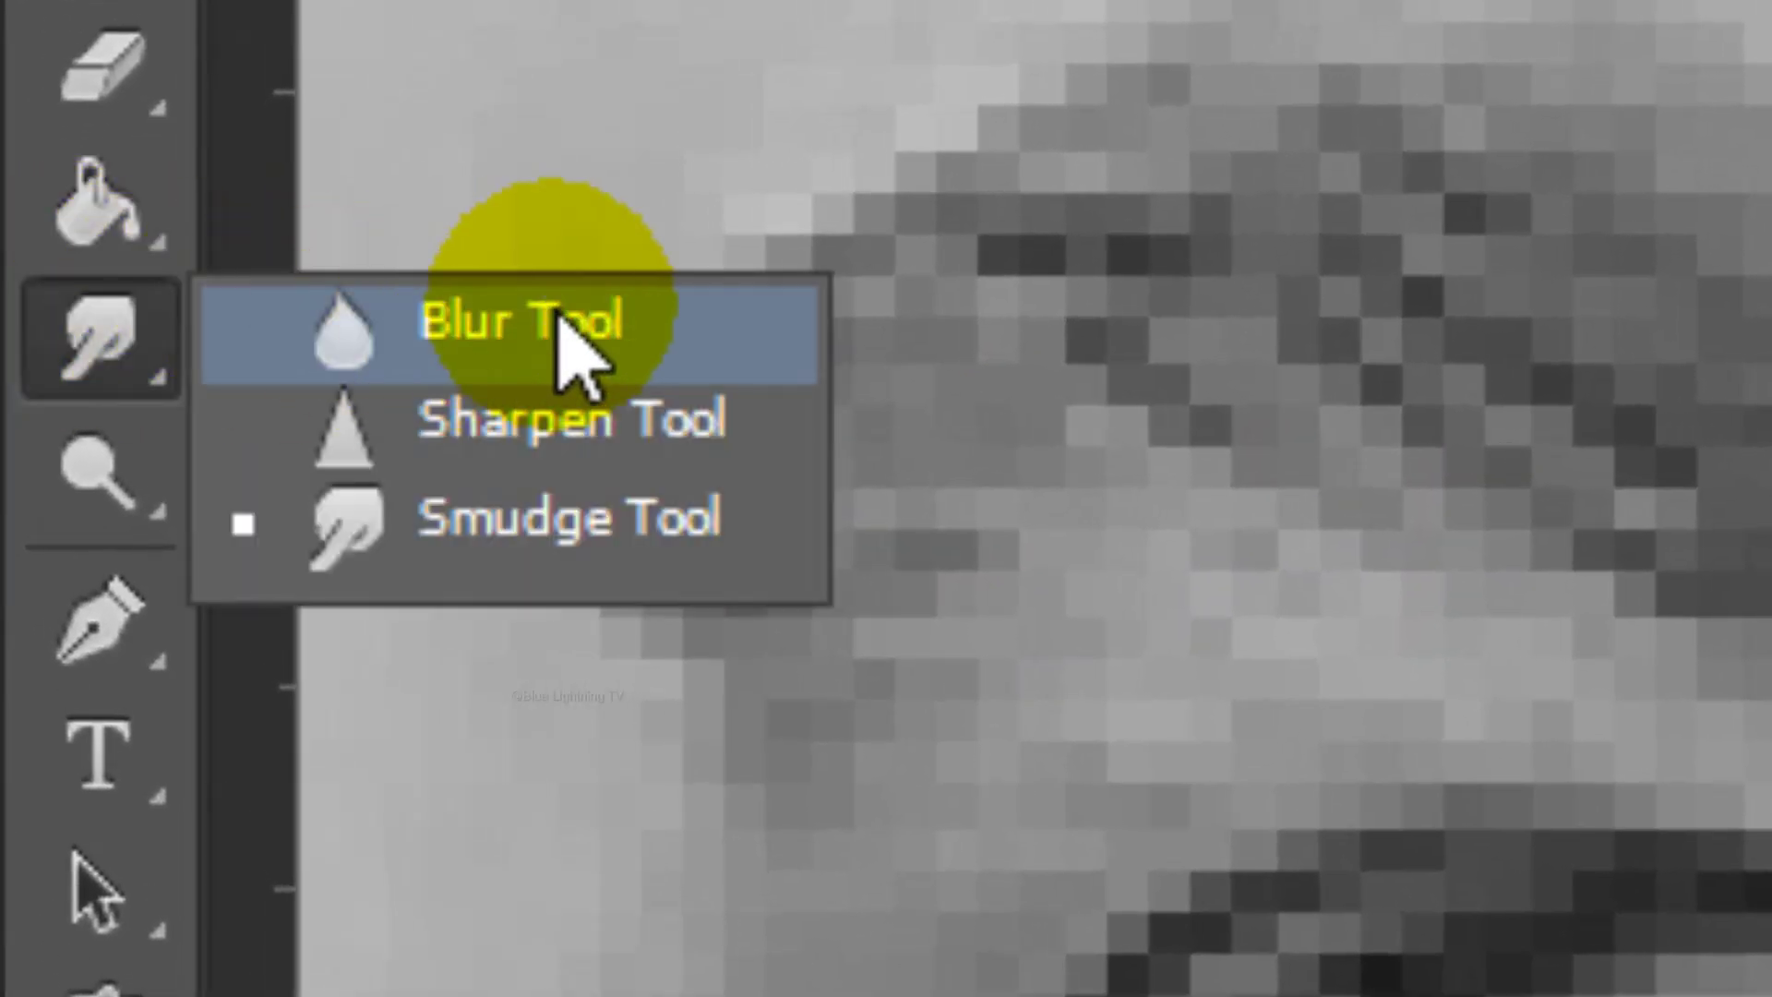
Step: Blur the grey-painted eyeball, then smudge the eyebrow, eye corner and lower lids smooth
{"action": "left_click", "coordinate": [565, 342]}
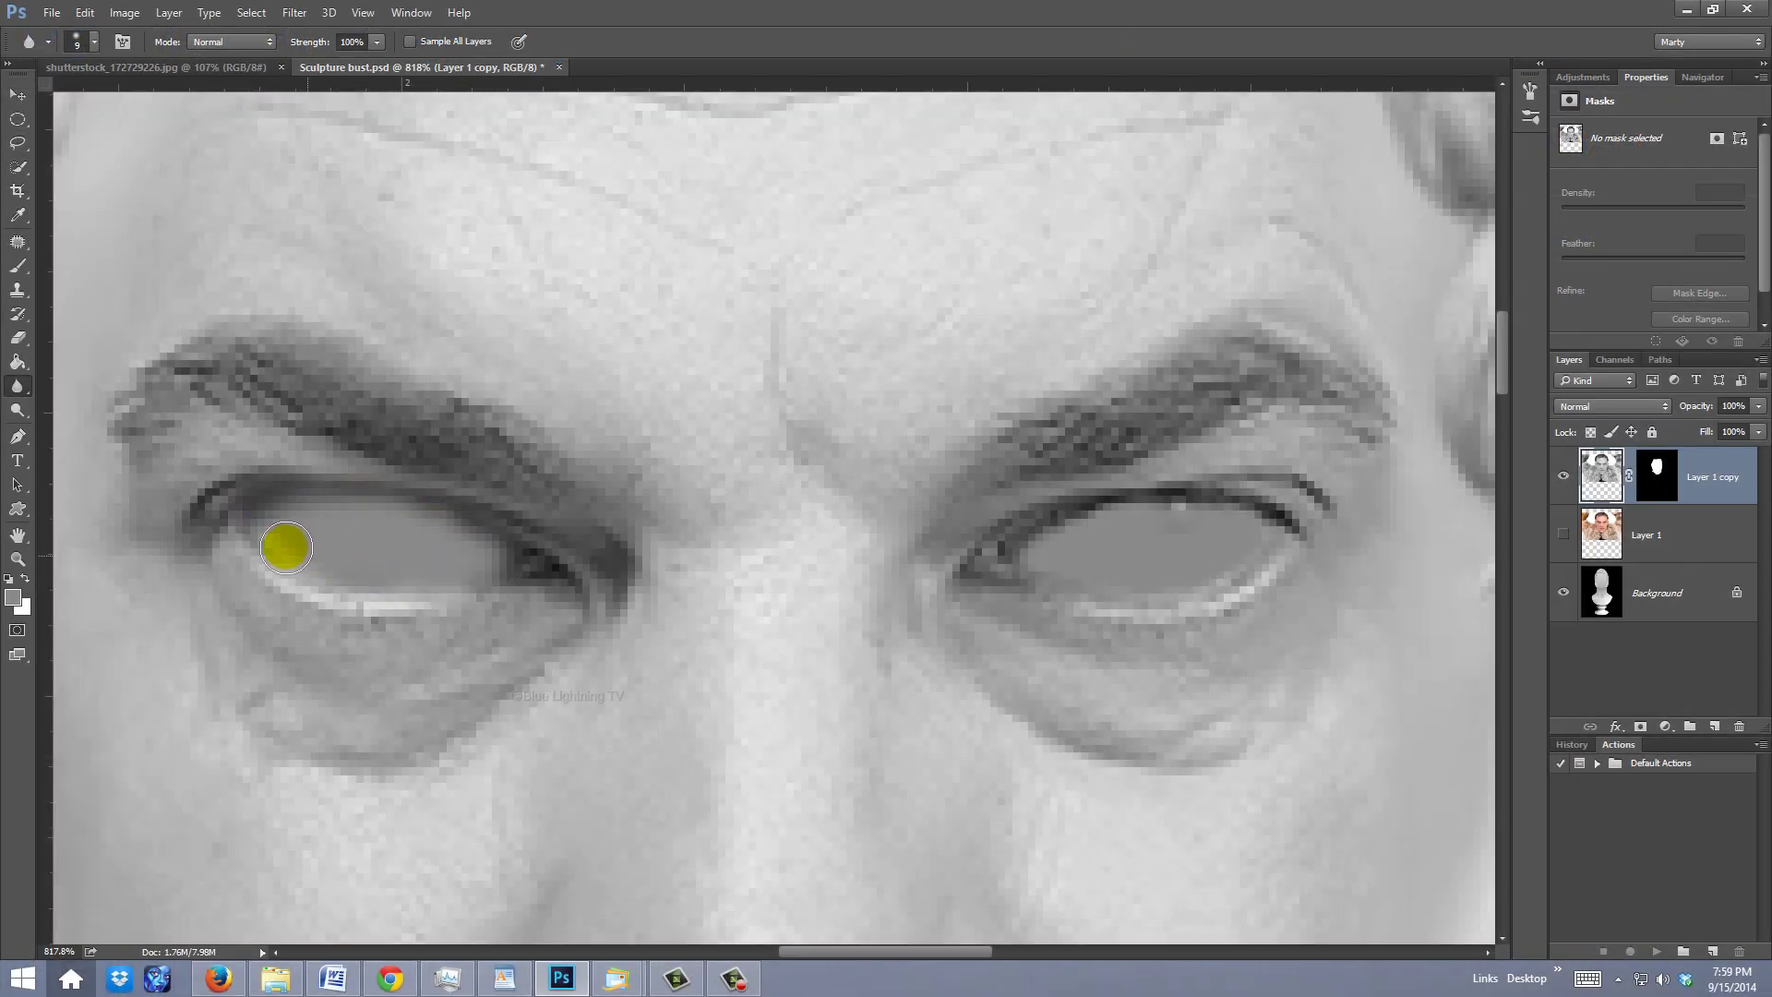
{"action": "left_click_drag", "start_coordinate": [1256, 519], "coordinate": [1123, 567]}
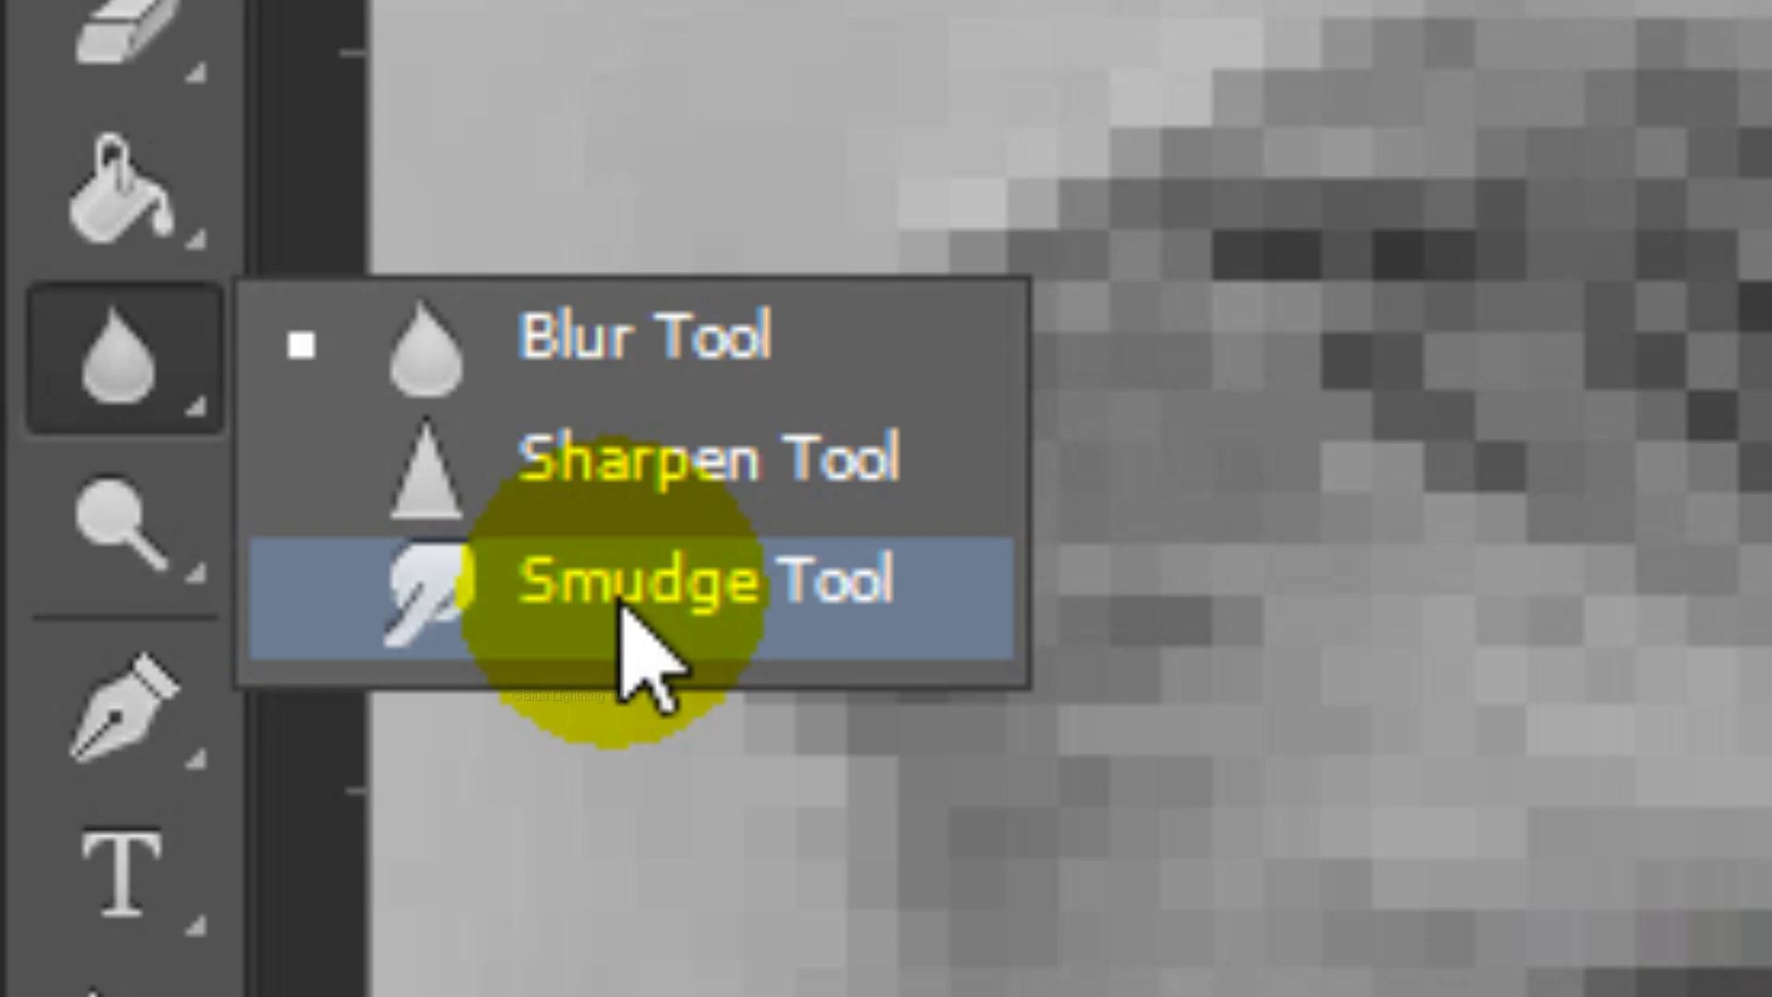
{"action": "left_click_drag", "start_coordinate": [637, 646], "coordinate": [637, 646]}
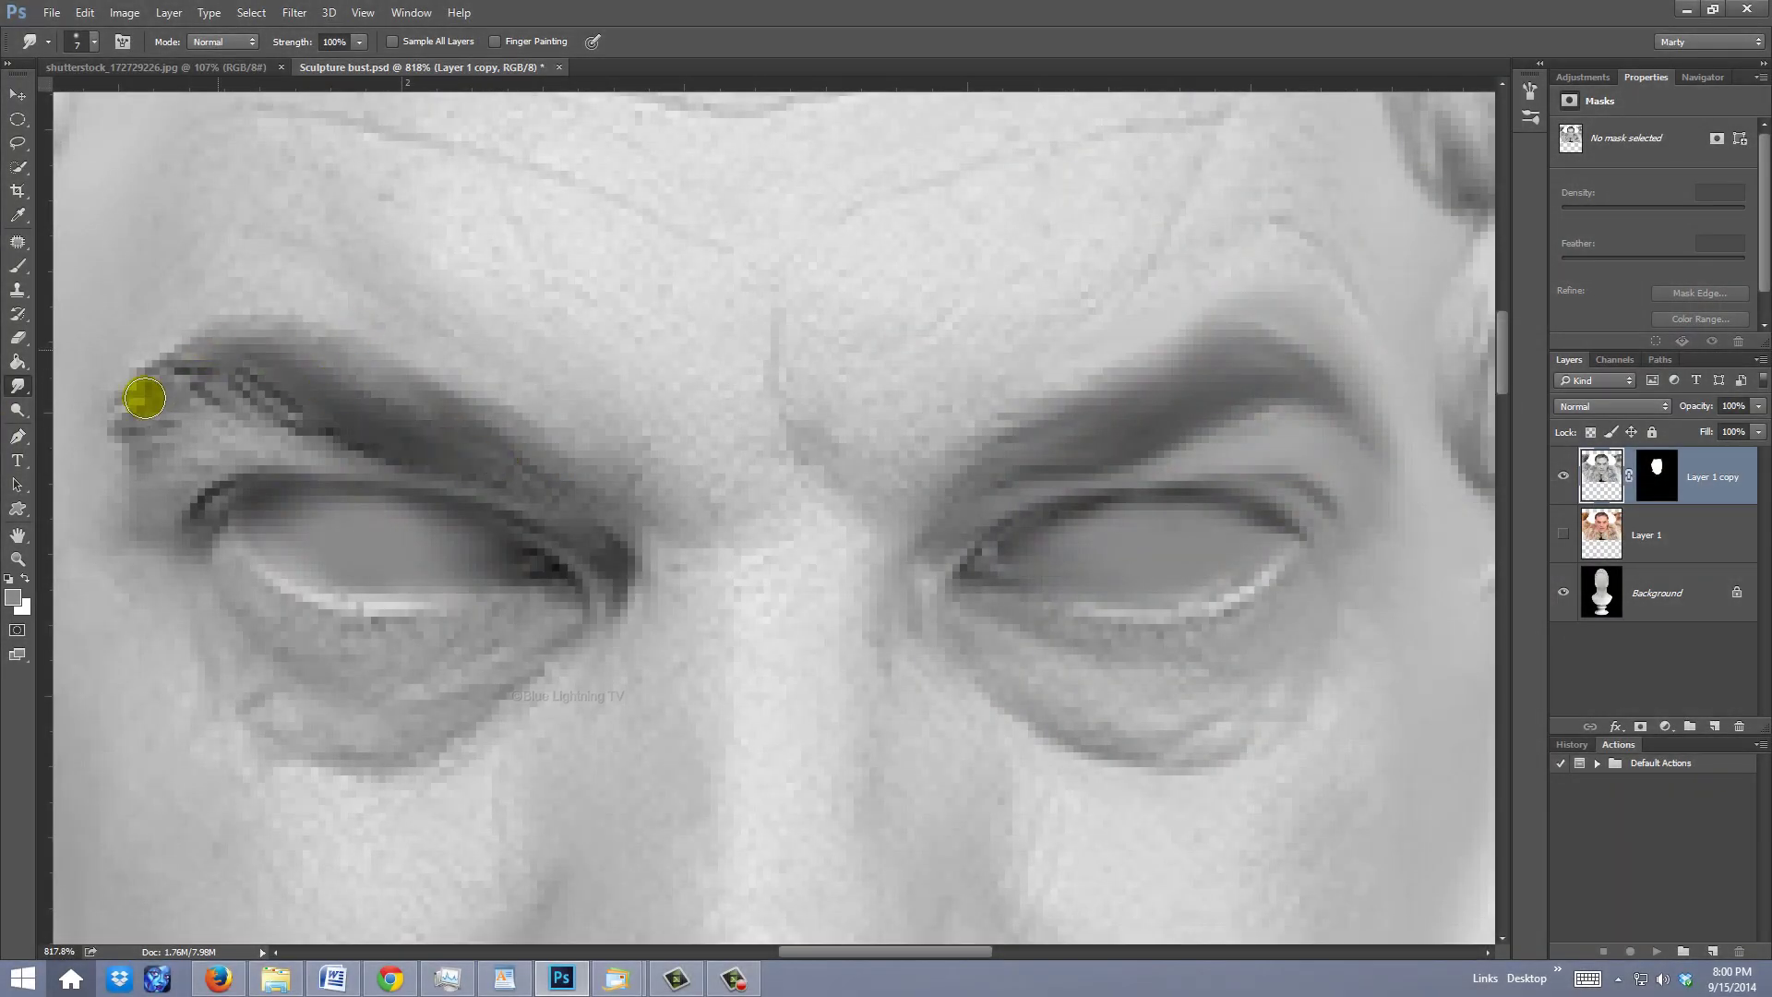
{"action": "mouse_move", "coordinate": [138, 396]}
{"action": "left_mouse_down"}
{"action": "mouse_move", "coordinate": [232, 370]}
{"action": "mouse_move", "coordinate": [123, 418]}
{"action": "left_mouse_up"}
{"action": "mouse_move", "coordinate": [239, 440]}
{"action": "left_mouse_down"}
{"action": "mouse_move", "coordinate": [224, 476]}
{"action": "mouse_move", "coordinate": [252, 585]}
{"action": "mouse_move", "coordinate": [513, 614]}
{"action": "mouse_move", "coordinate": [305, 642]}
{"action": "mouse_move", "coordinate": [553, 615]}
{"action": "mouse_move", "coordinate": [572, 551]}
{"action": "mouse_move", "coordinate": [595, 641]}
{"action": "mouse_move", "coordinate": [228, 692]}
{"action": "left_mouse_up"}
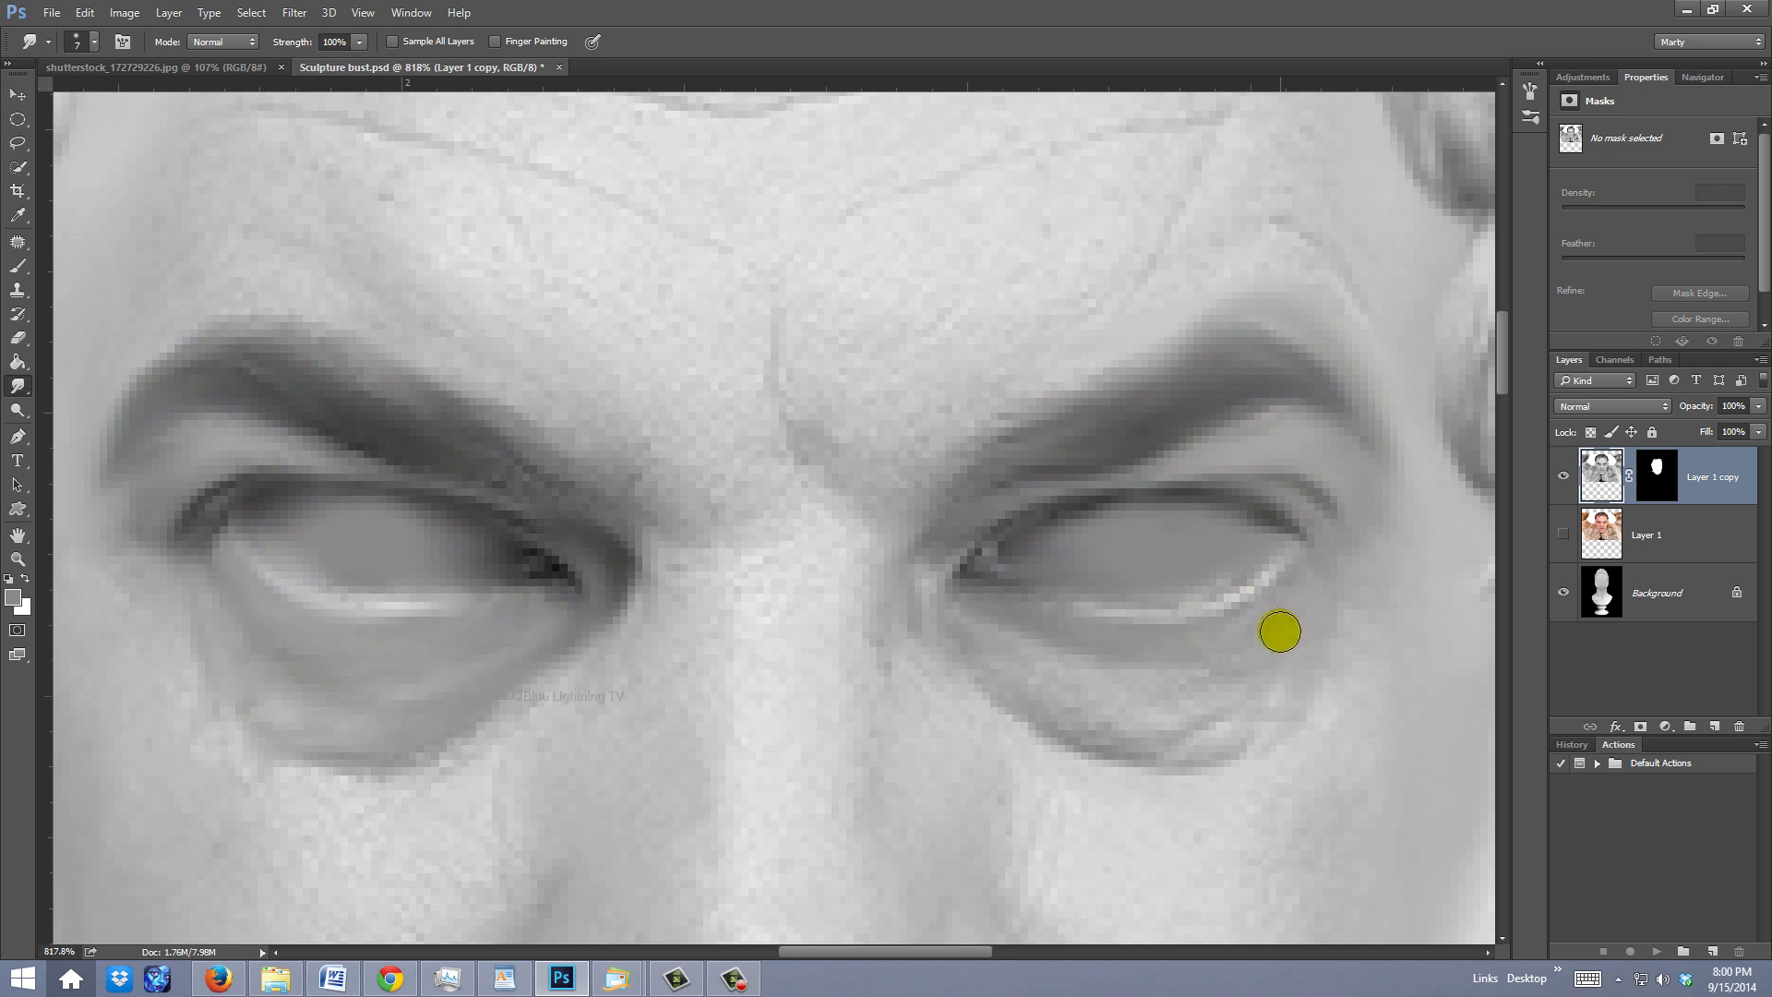
{"action": "mouse_move", "coordinate": [1091, 726]}
{"action": "left_mouse_down"}
{"action": "mouse_move", "coordinate": [1155, 741]}
{"action": "mouse_move", "coordinate": [1138, 735]}
{"action": "mouse_move", "coordinate": [1310, 697]}
{"action": "mouse_move", "coordinate": [1123, 772]}
{"action": "mouse_move", "coordinate": [1322, 665]}
{"action": "left_mouse_up"}
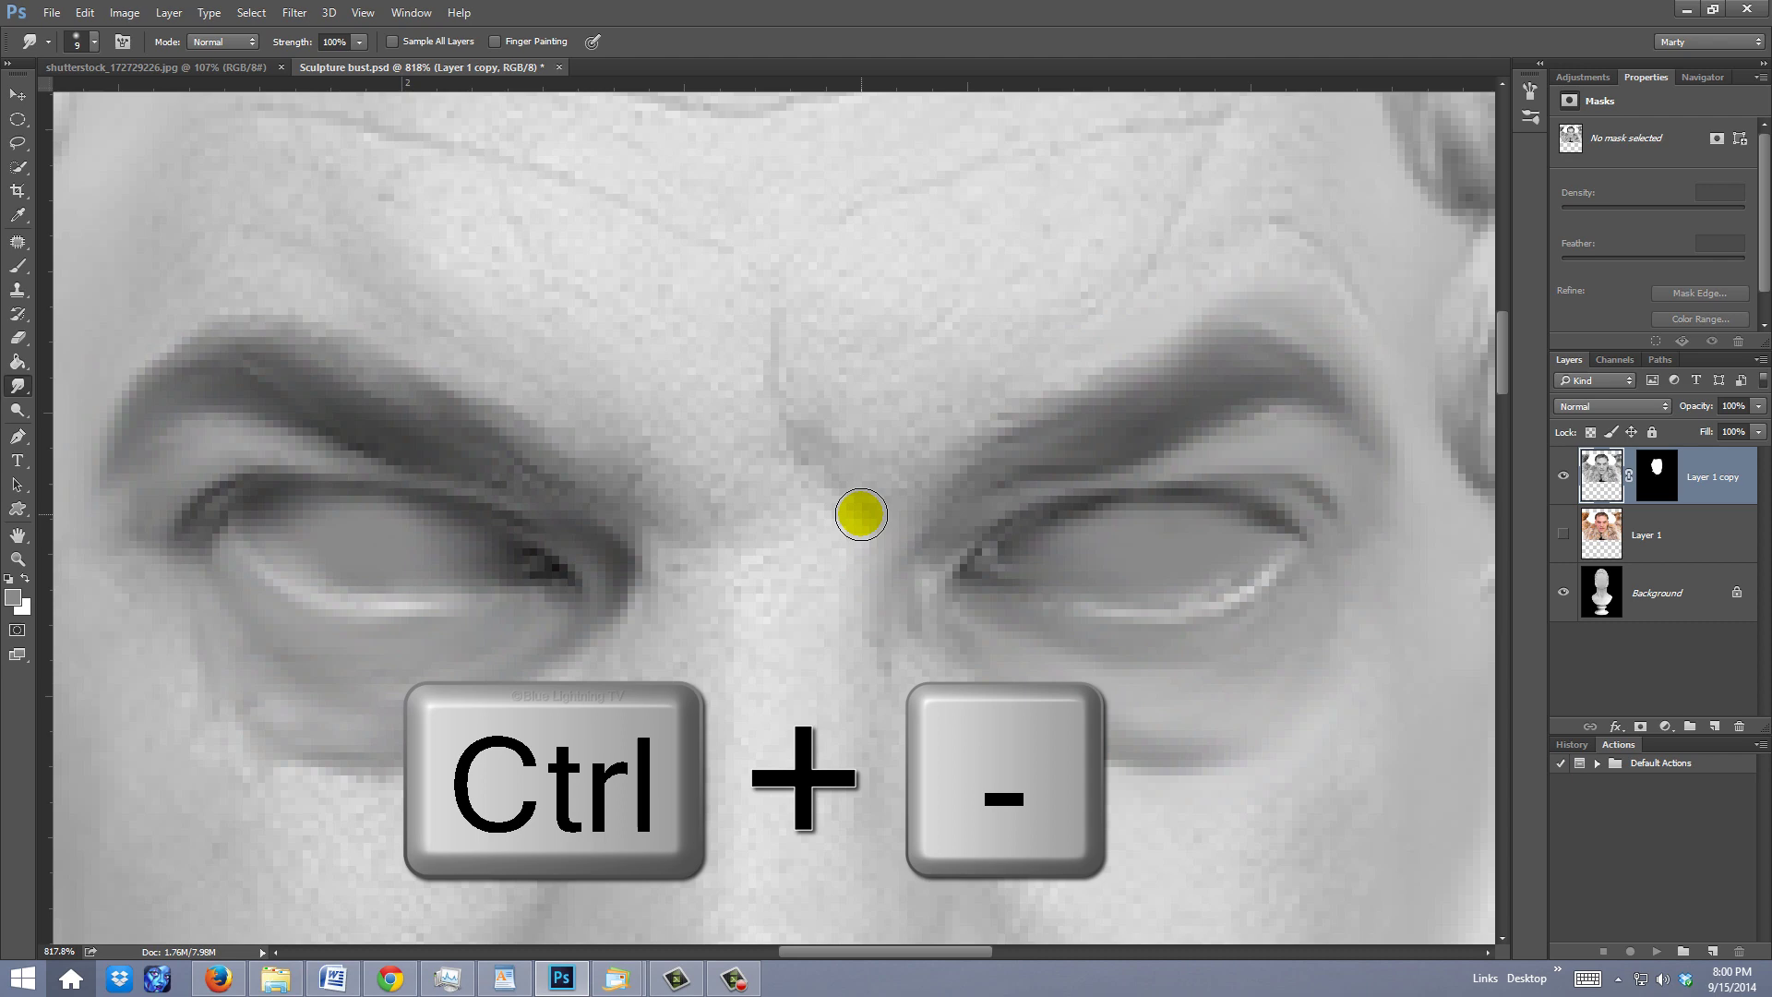
Step: Zoom out to the whole face and enlarge the Smudge brush to 30 for smoothing
{"action": "key", "text": "ctrl+minus"}
{"action": "key", "text": "ctrl+minus"}
{"action": "key", "text": "ctrl+minus"}
{"action": "key", "text": "ctrl+minus"}
{"action": "key", "text": "ctrl+minus"}
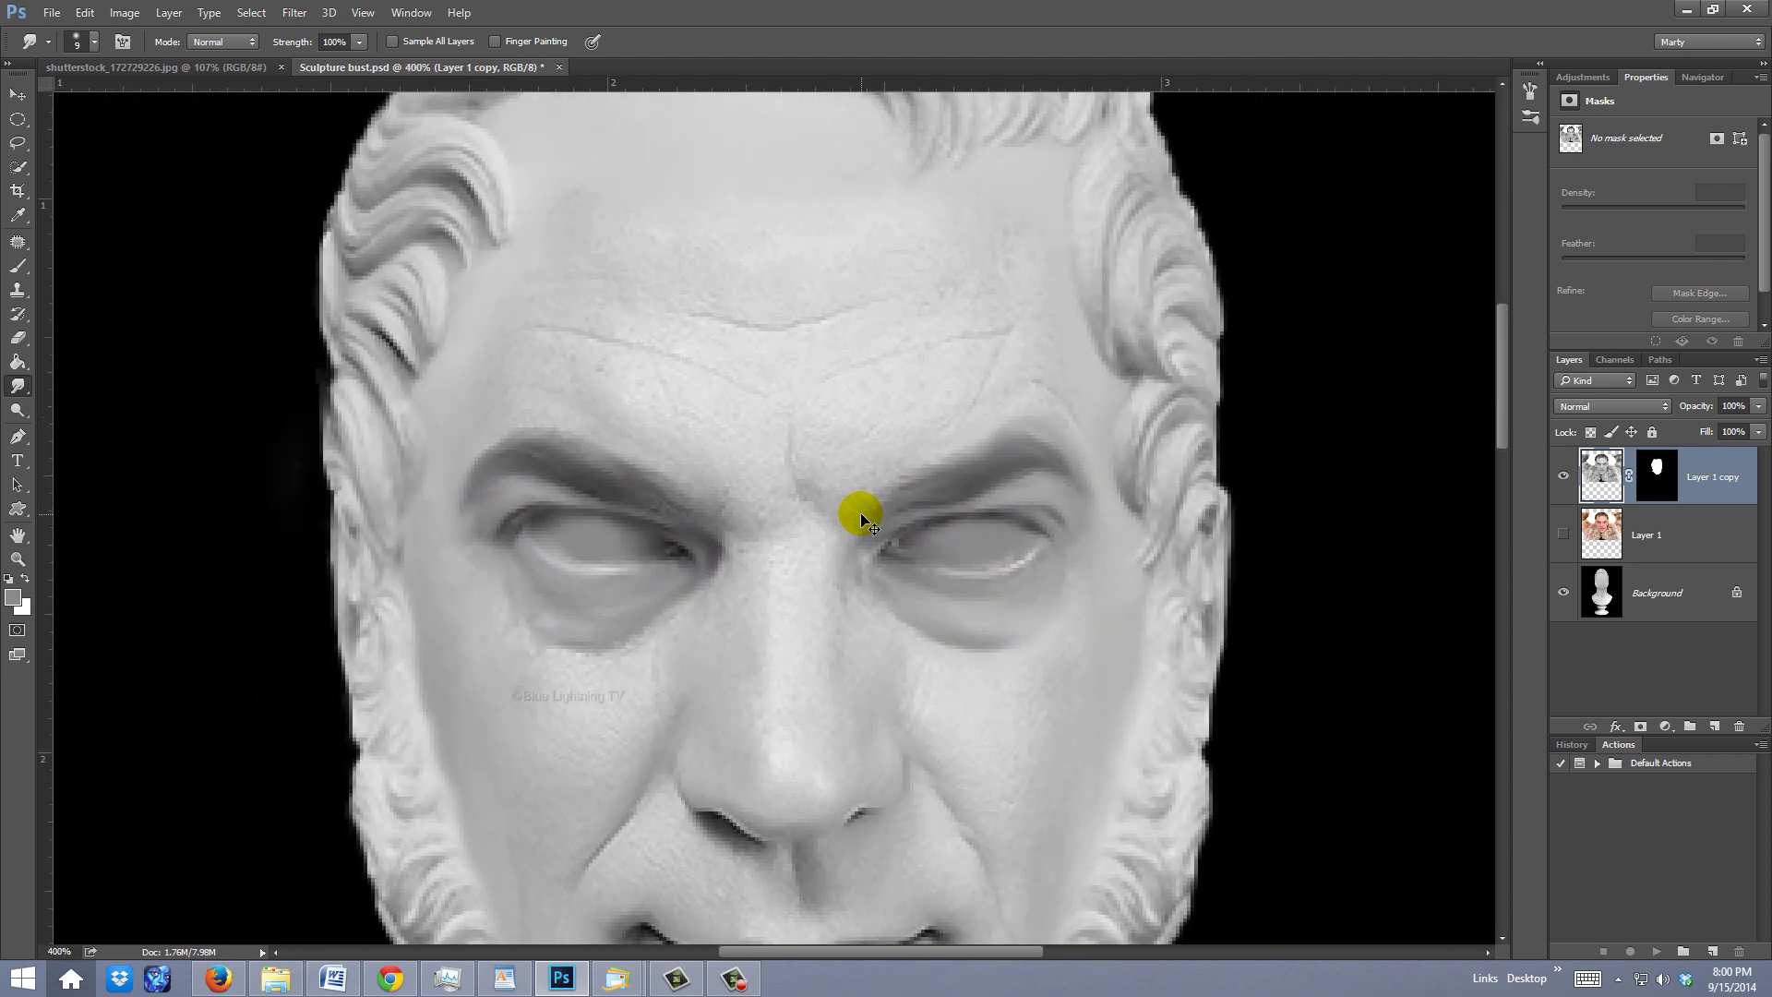
{"action": "key", "text": "ctrl+minus"}
{"action": "key", "text": "bracketright"}
{"action": "key", "text": "bracketright"}
{"action": "key", "text": "bracketright"}
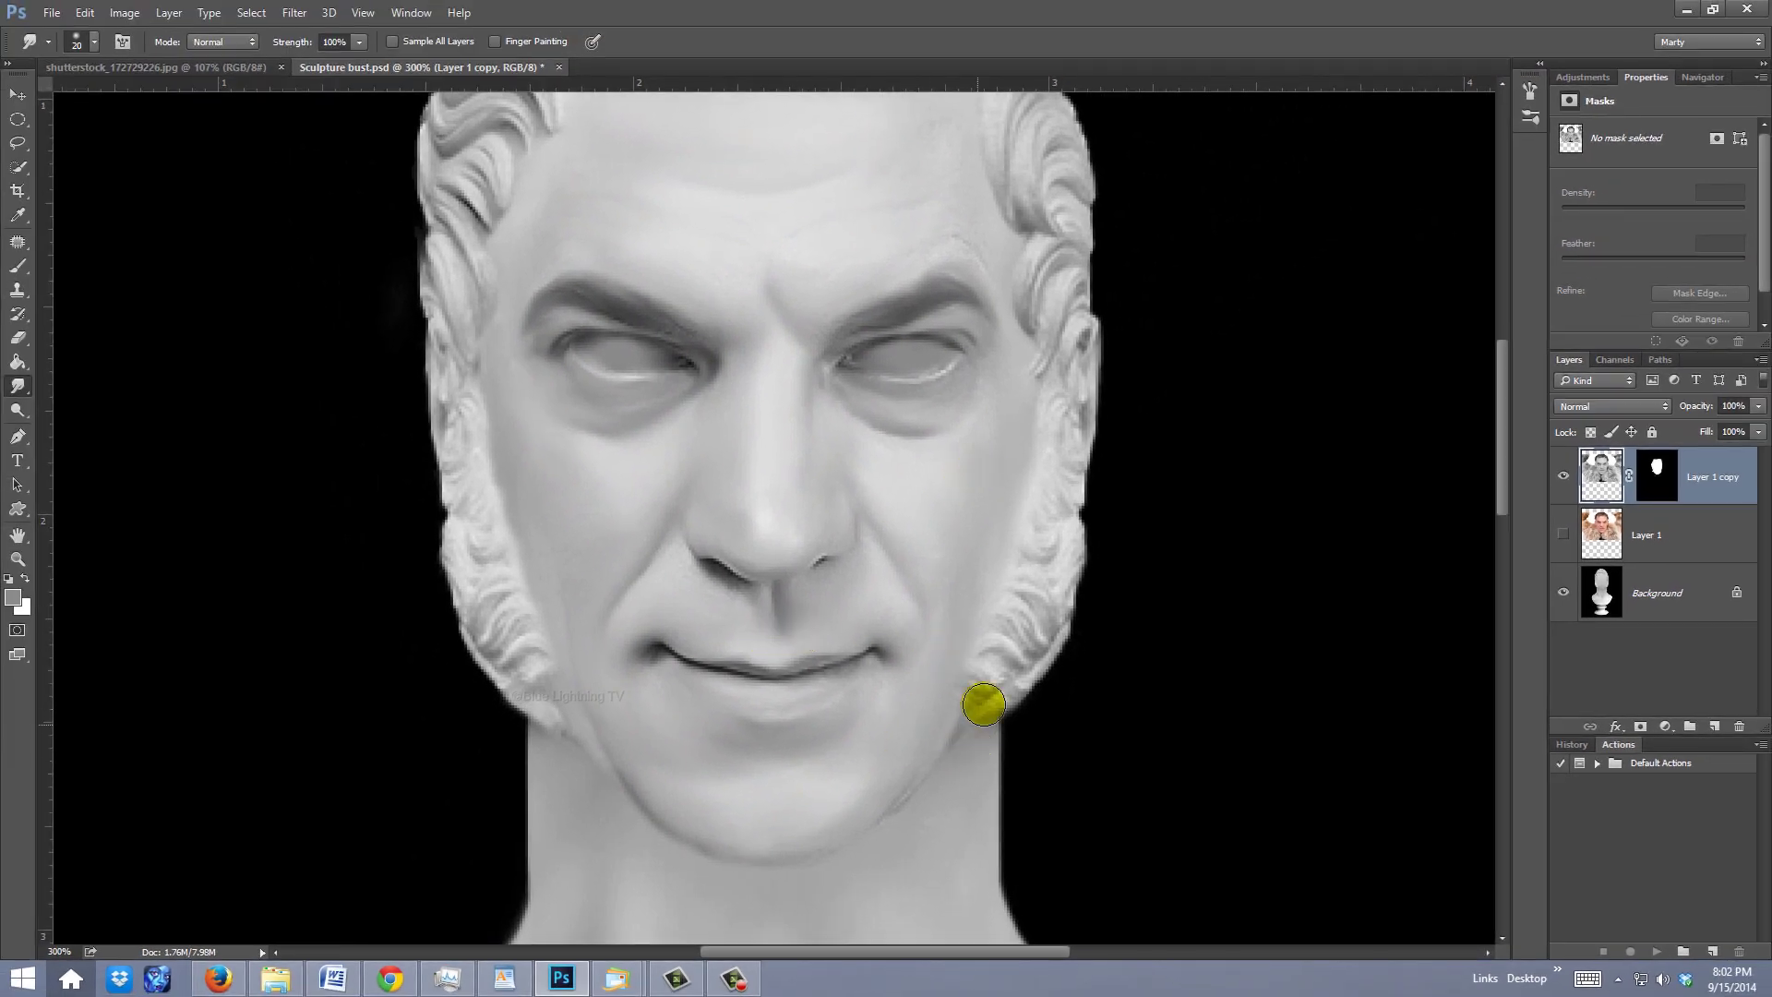
{"action": "left_click_drag", "start_coordinate": [948, 197], "coordinate": [867, 415]}
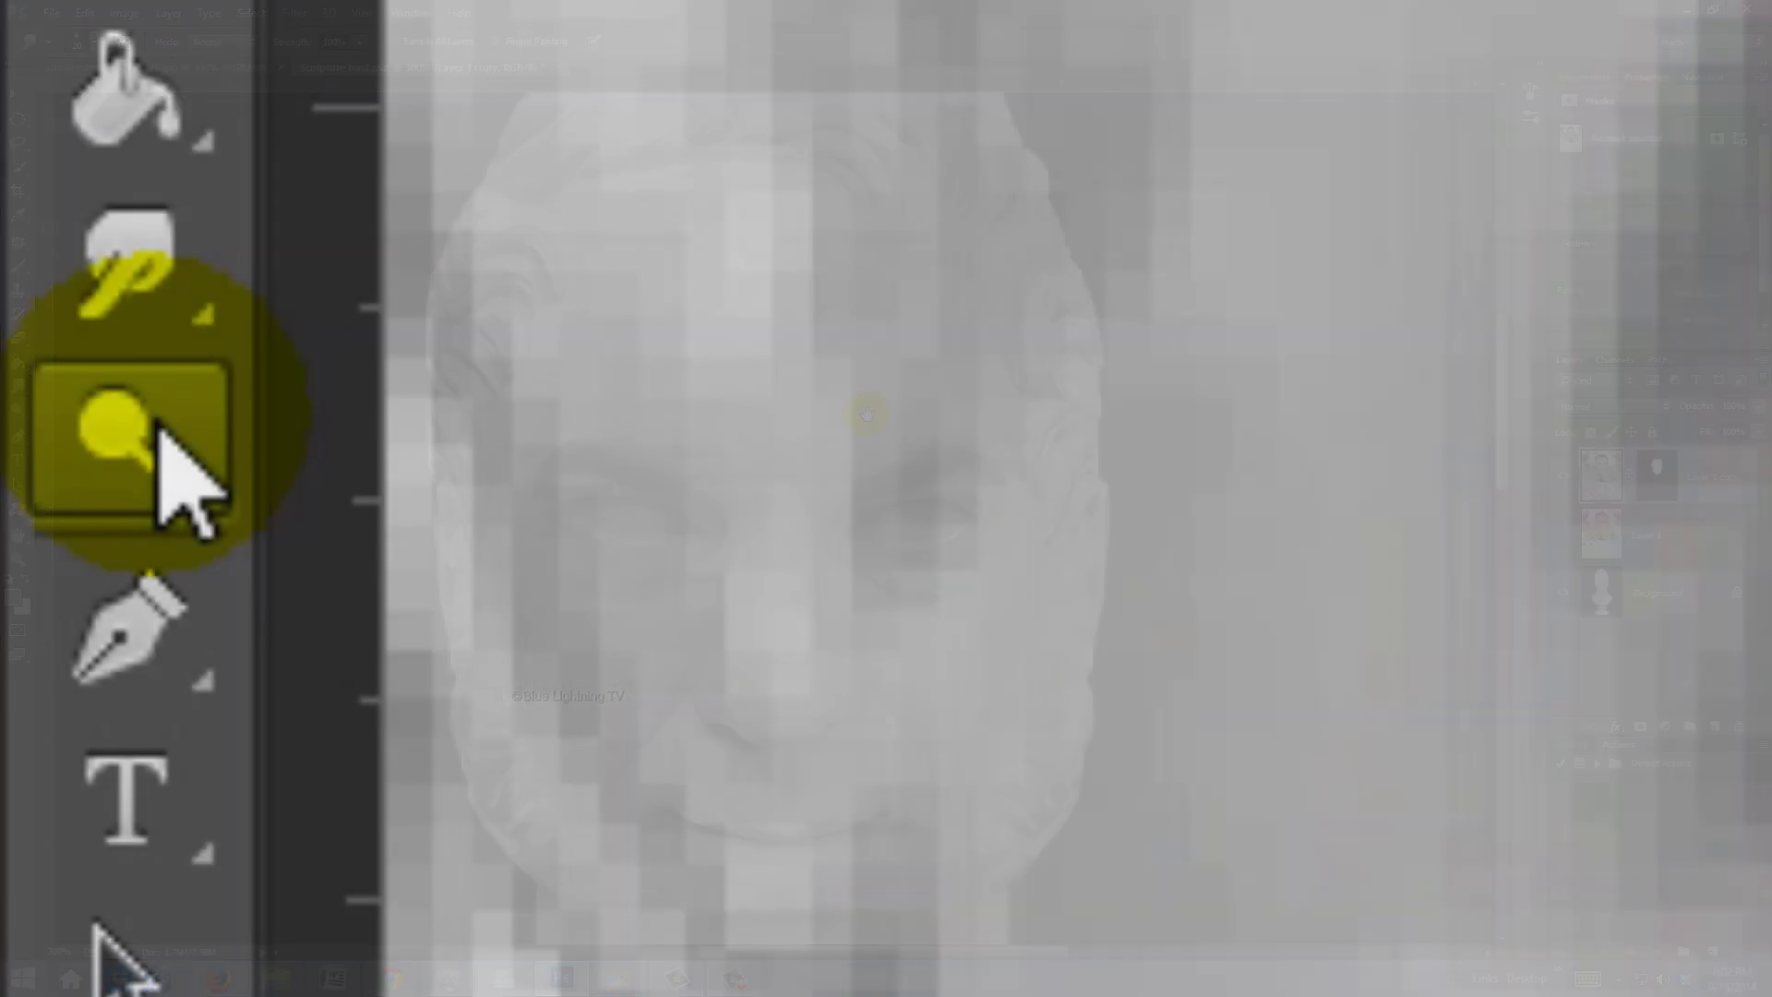
Step: Set up a small Dodge brush with 21% exposure and the Shadows range for the eyes
{"action": "left_click_drag", "start_coordinate": [23, 410], "coordinate": [104, 410]}
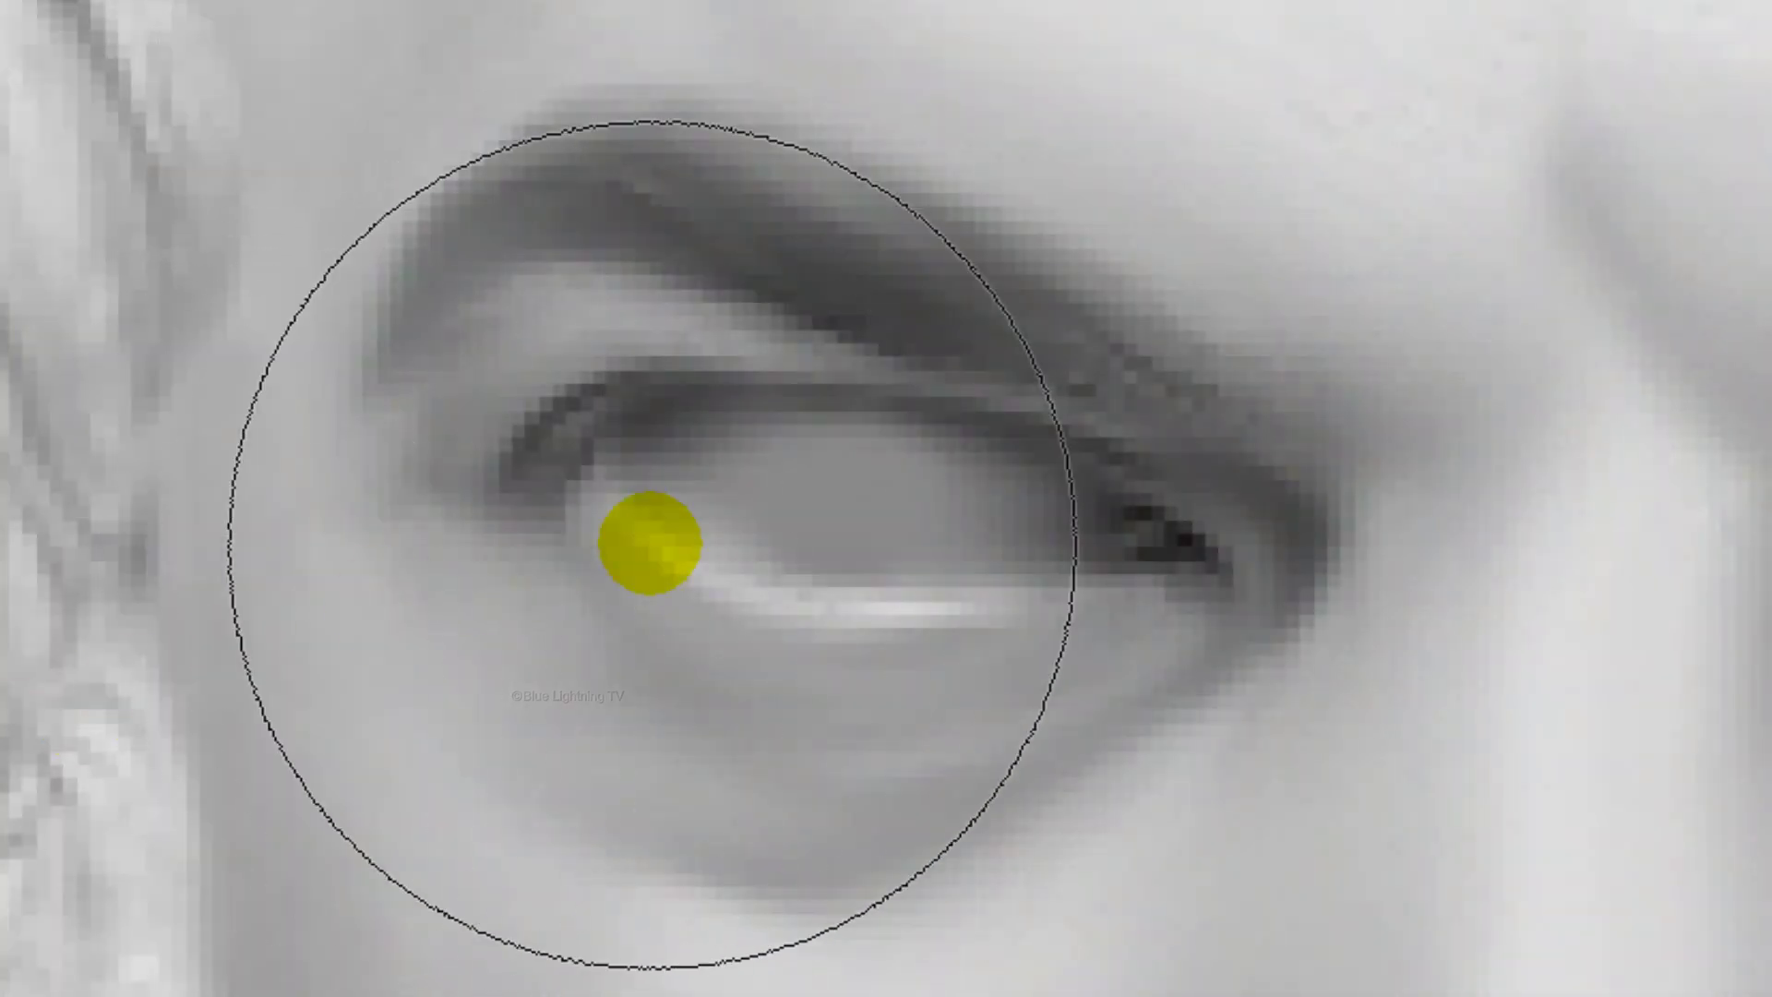
{"action": "key", "text": "bracketleft"}
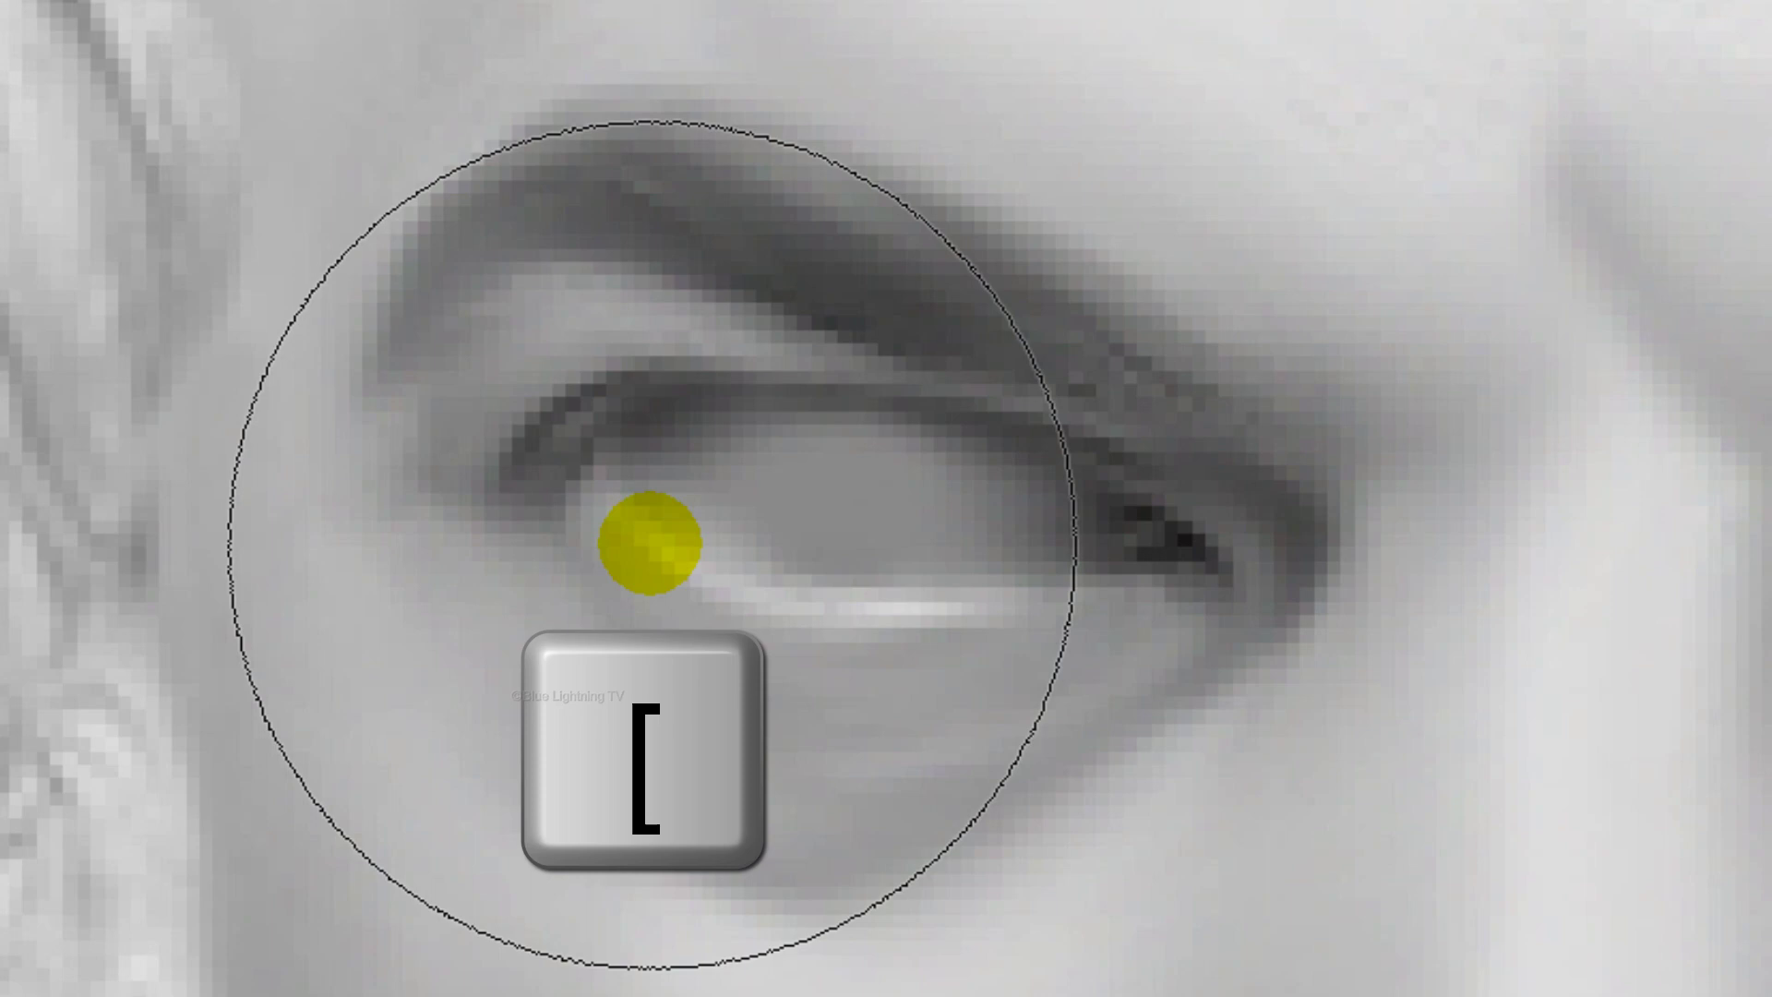
{"action": "key", "text": "bracketleft"}
{"action": "key", "text": "bracketleft"}
{"action": "key", "text": "bracketleft"}
{"action": "key", "text": "bracketleft"}
{"action": "key", "text": "bracketleft"}
{"action": "key", "text": "bracketleft"}
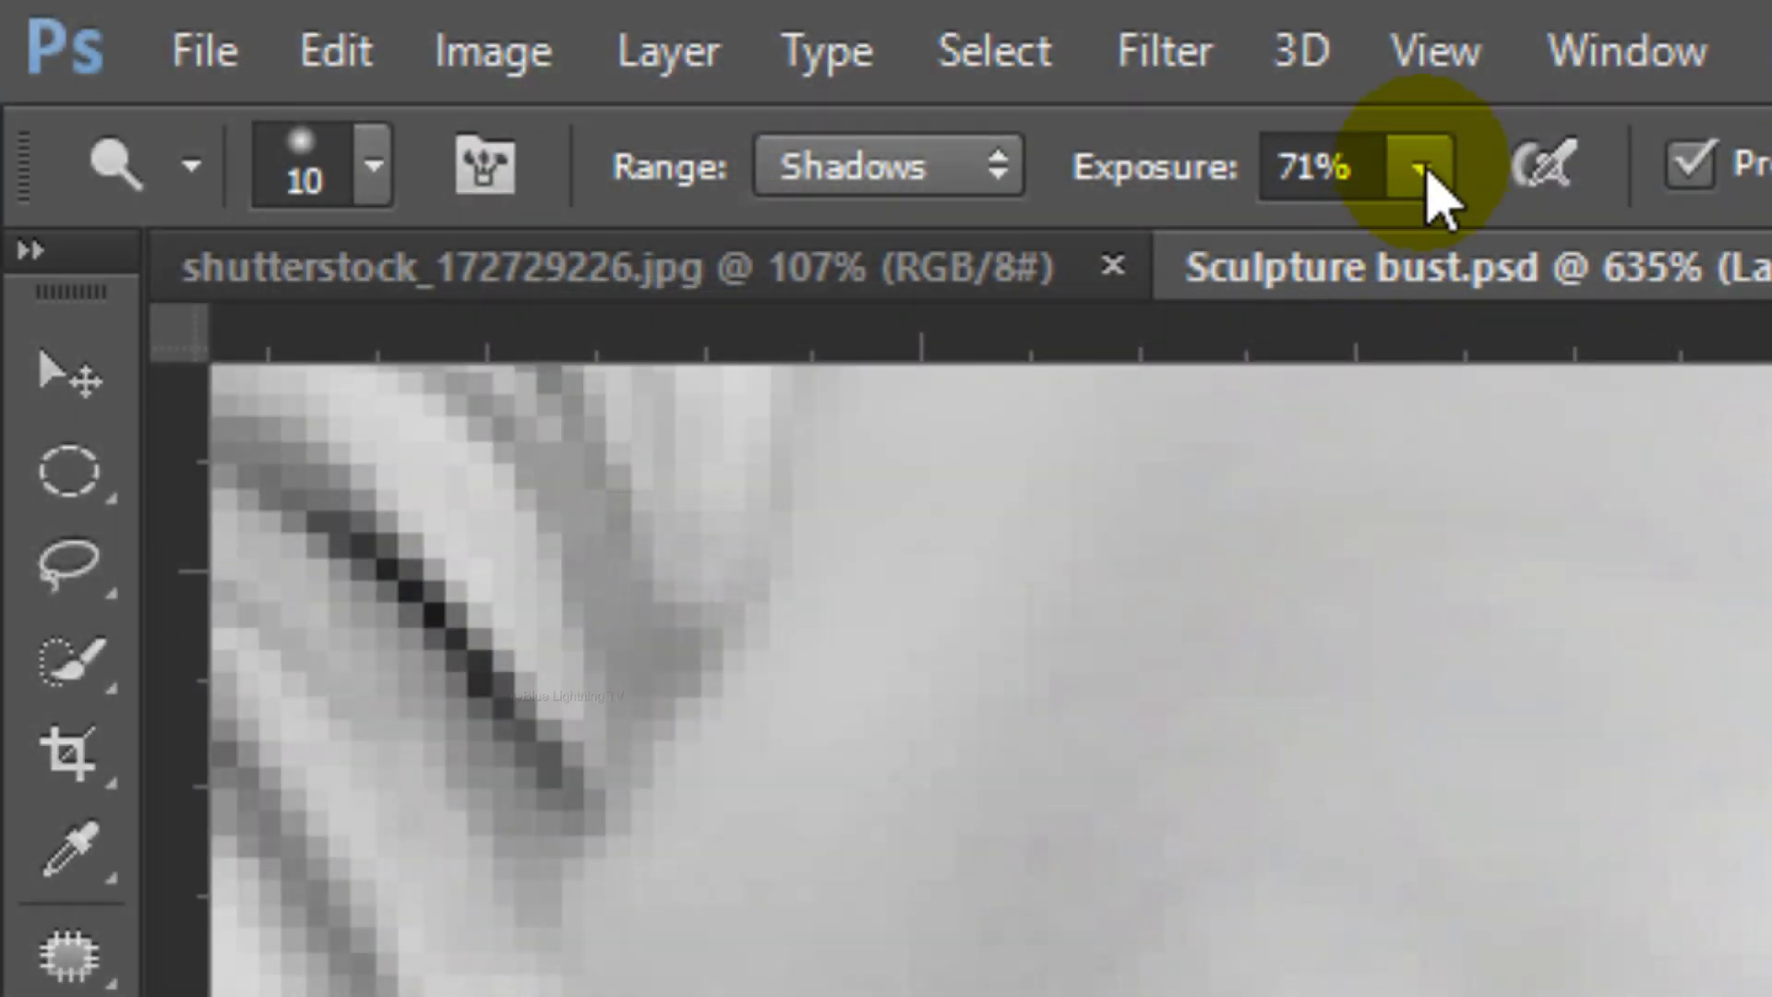
{"action": "left_click", "coordinate": [1423, 170]}
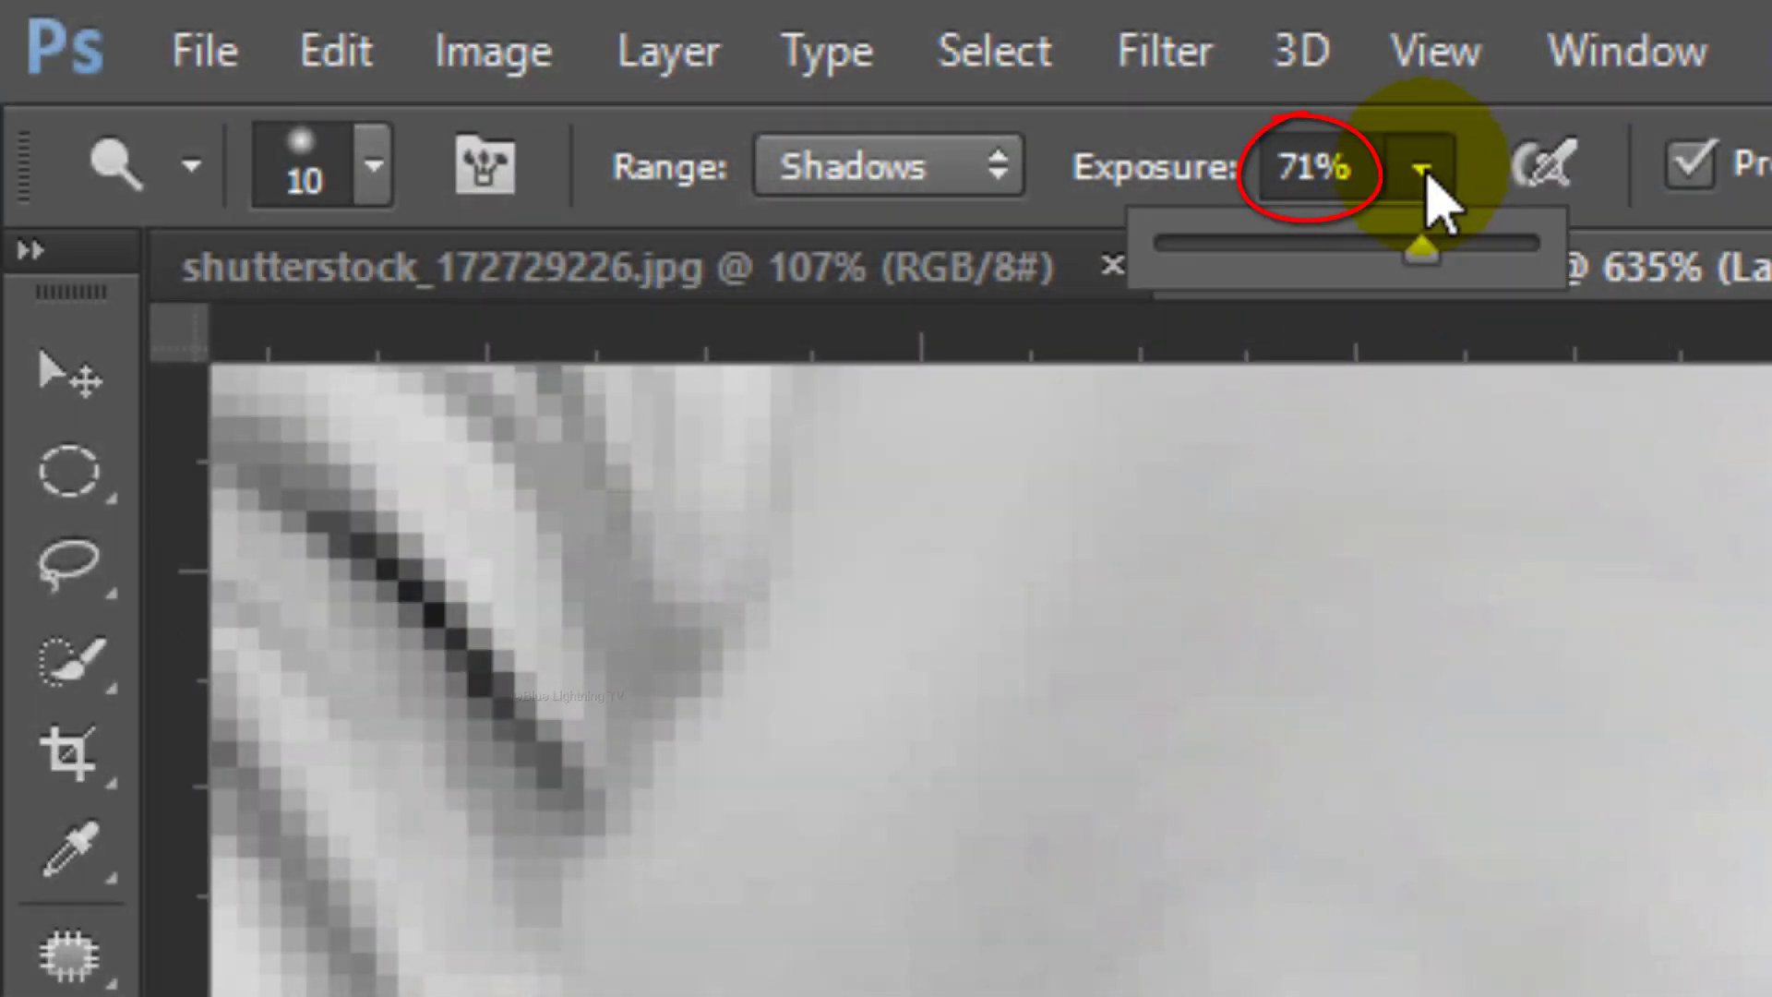
{"action": "left_click_drag", "start_coordinate": [1428, 177], "coordinate": [1238, 270]}
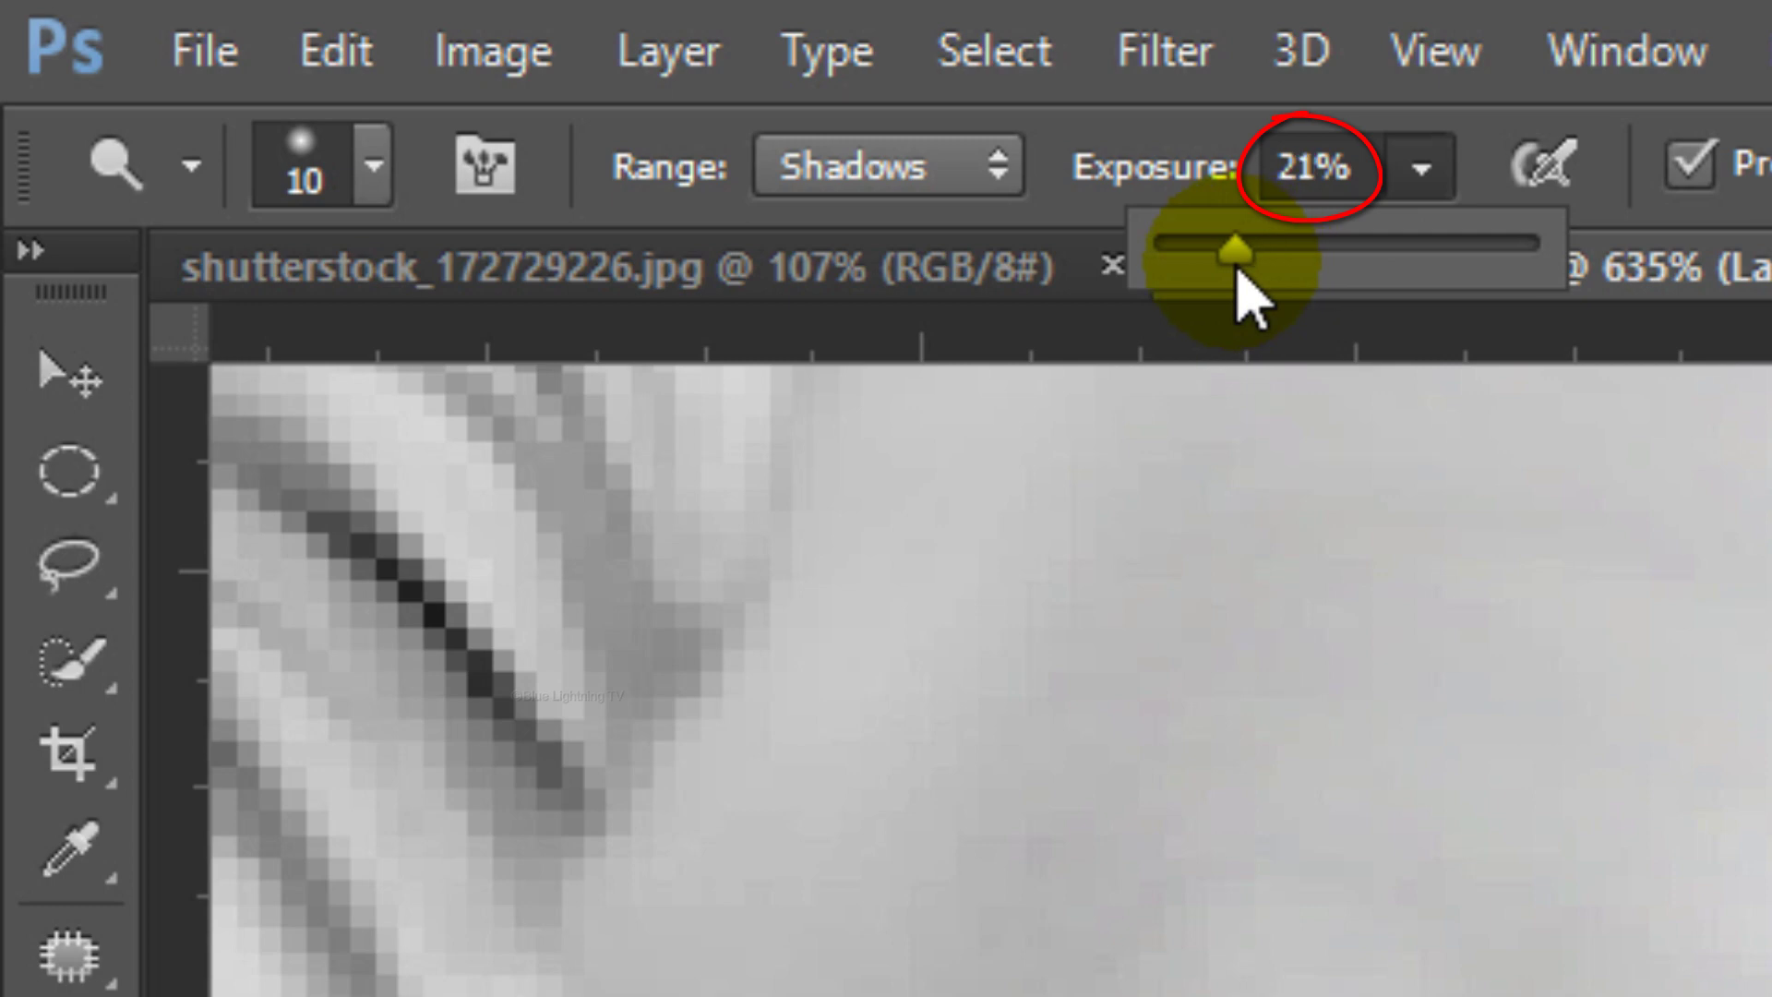
{"action": "left_click", "coordinate": [993, 171]}
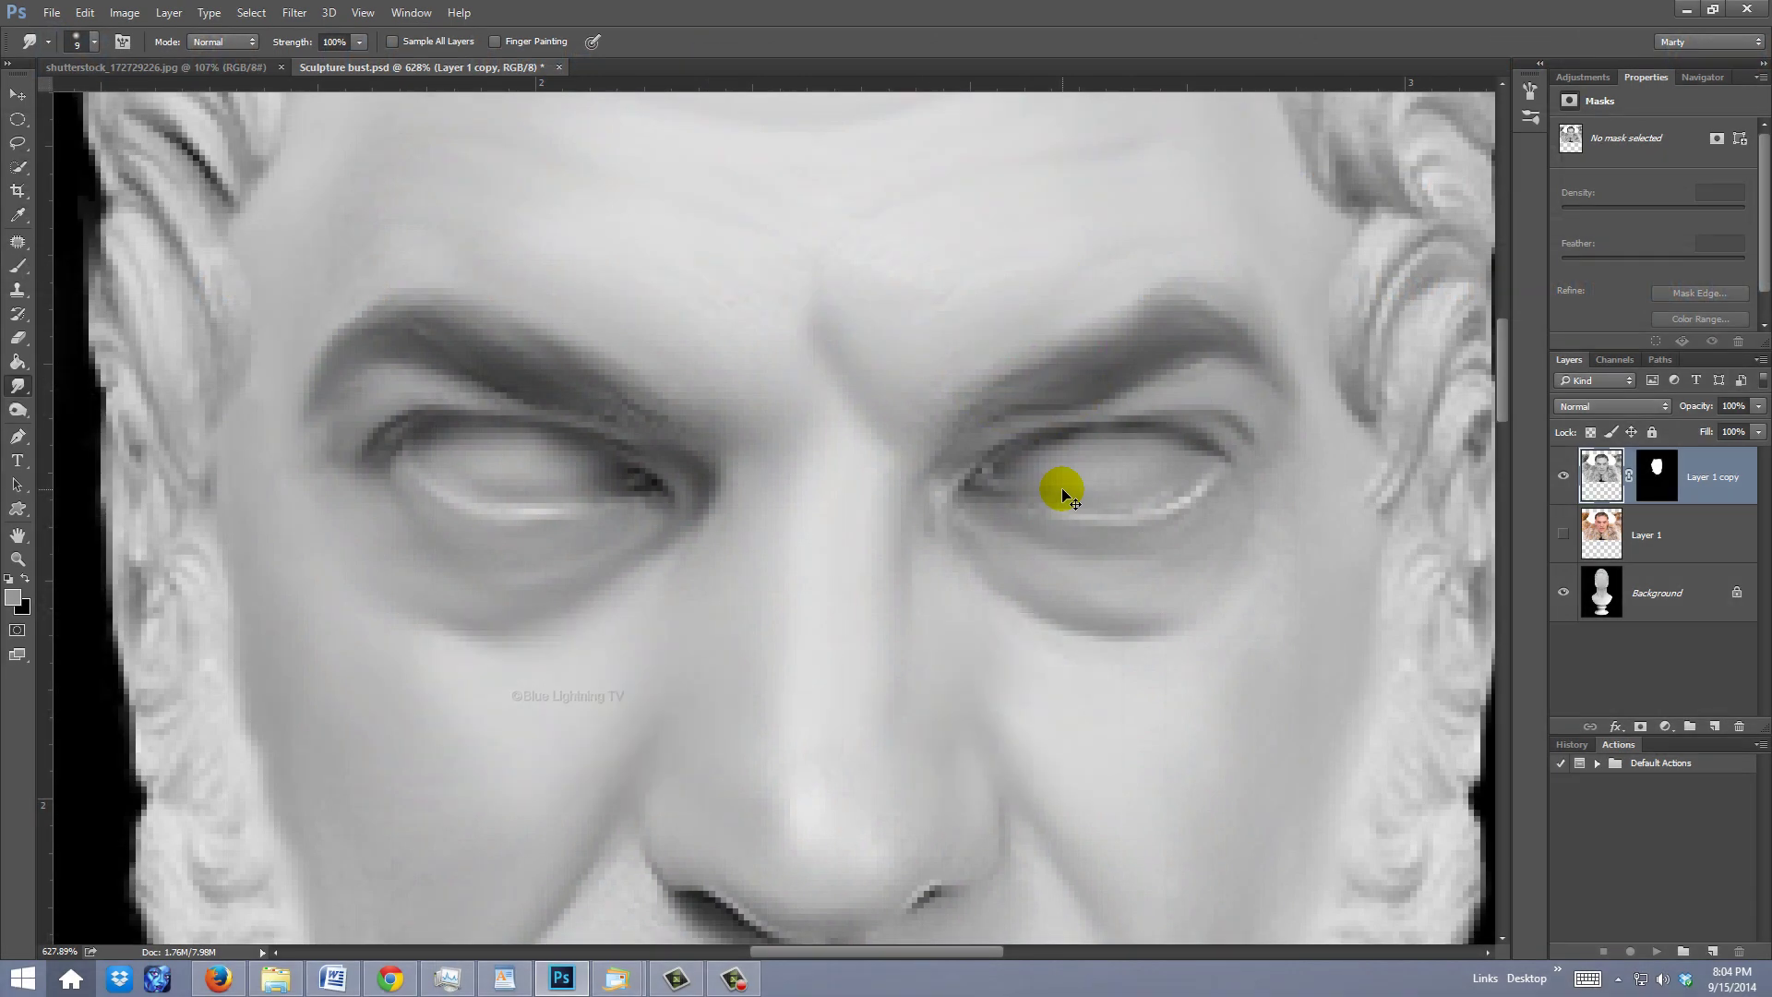
Step: Stamp visible layers into Layer 2, then copy the Alpha 1 bust selection onto Layer 3
{"action": "key", "text": "ctrl+0"}
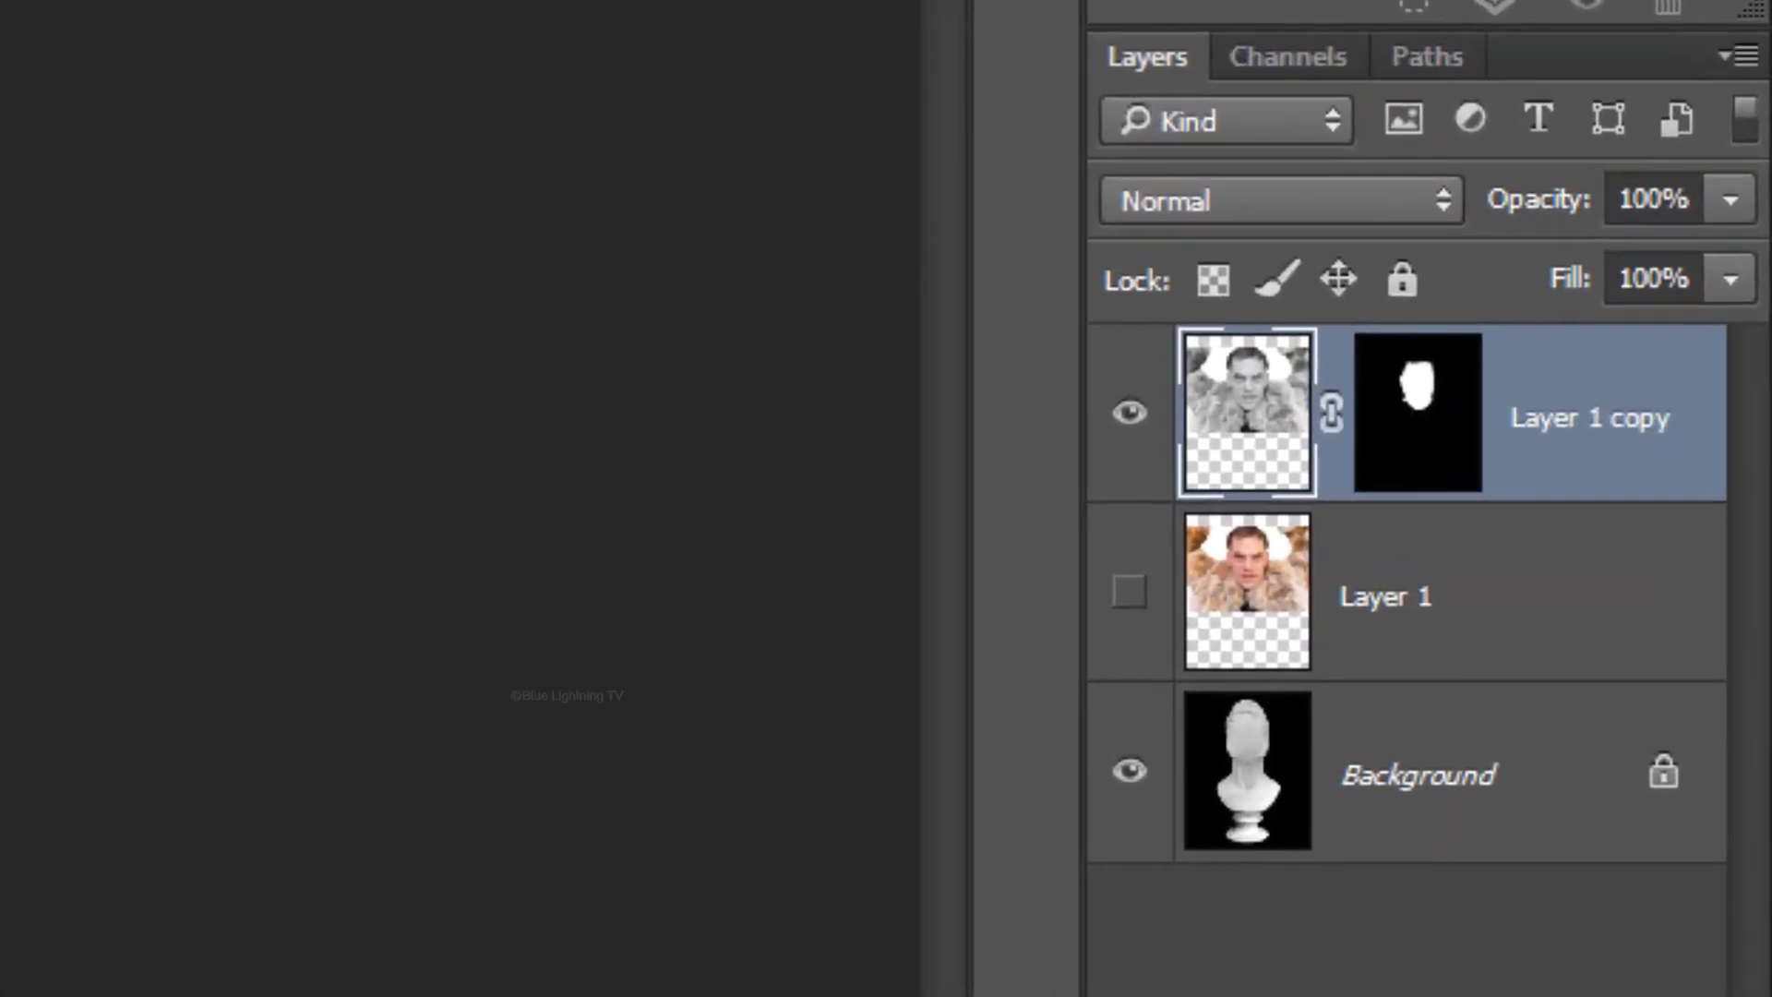
{"action": "key", "text": "ctrl+shift+alt+e"}
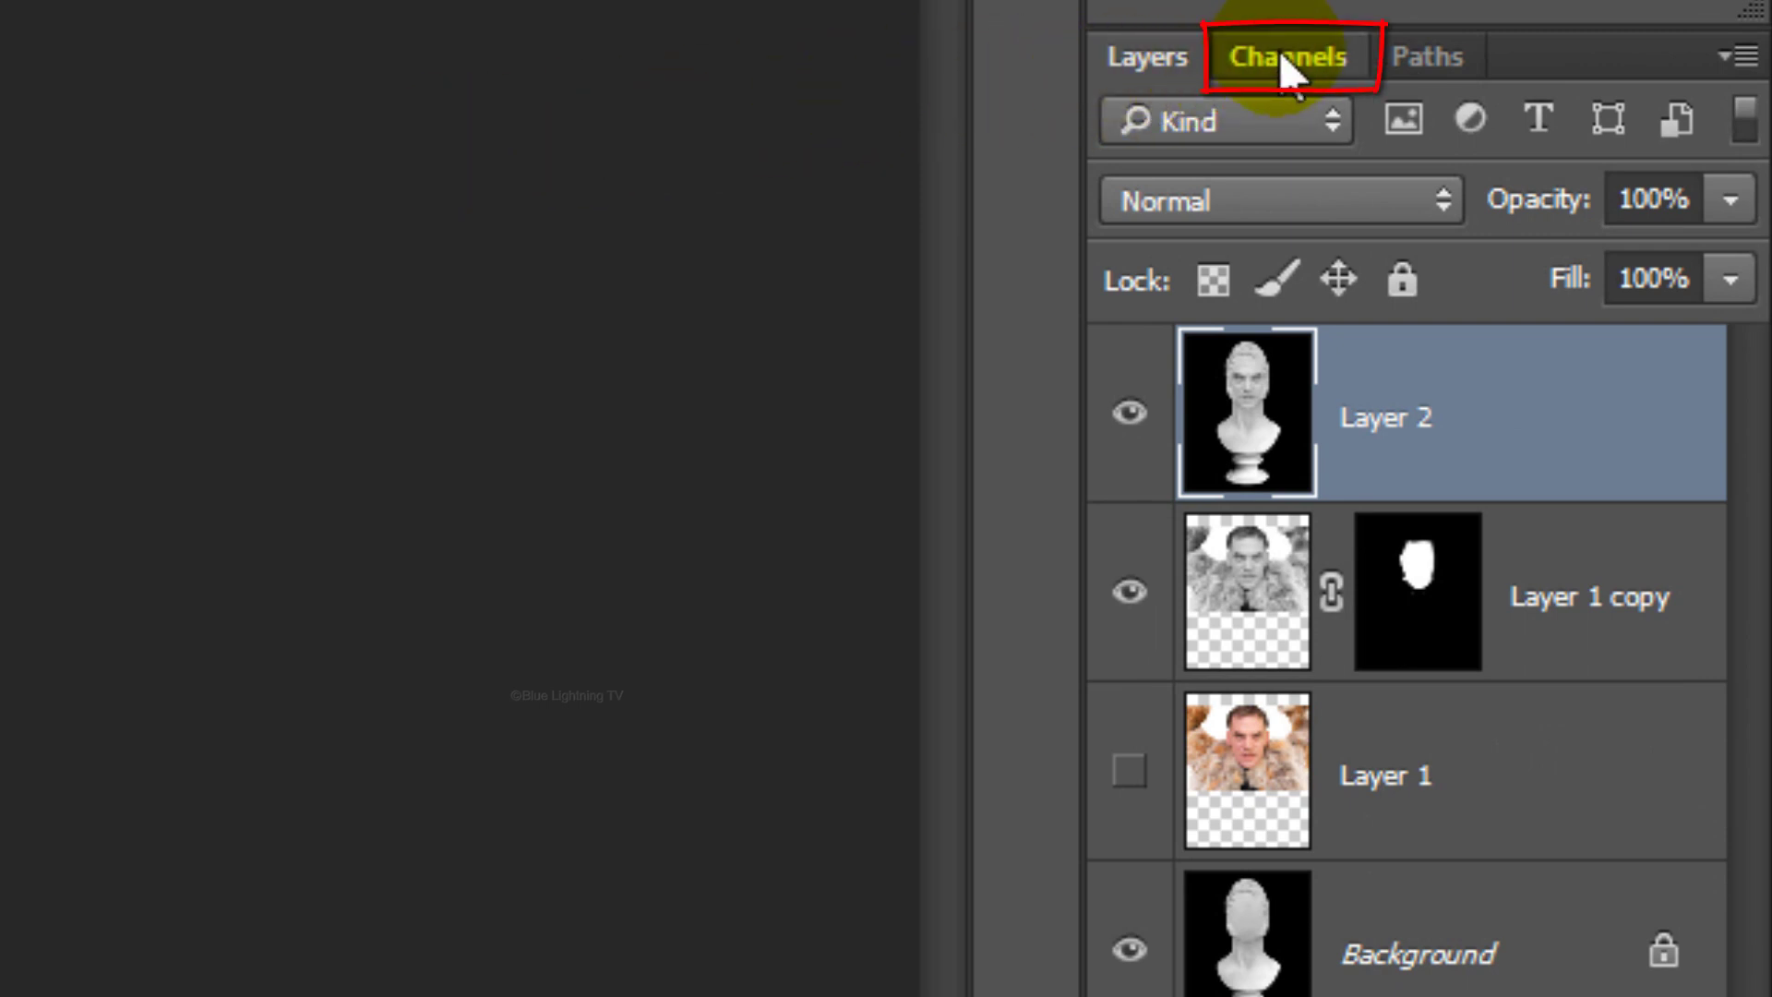
{"action": "left_click", "coordinate": [1279, 53]}
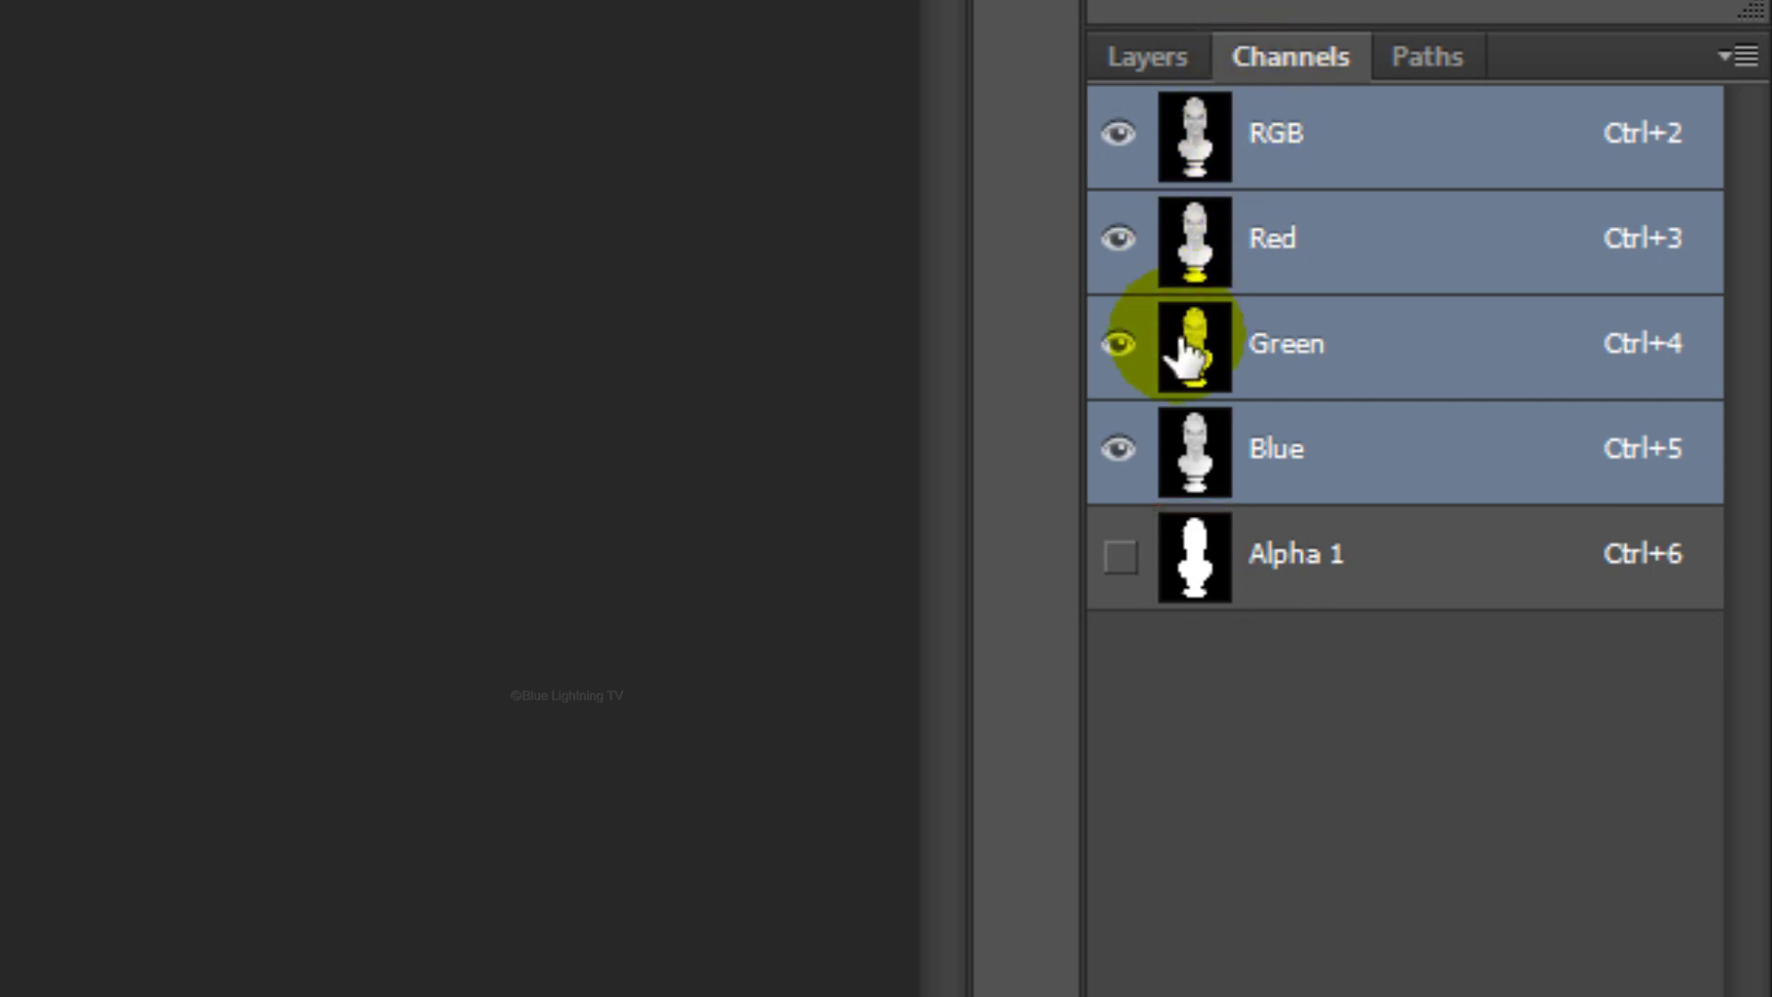
{"action": "key", "text": "ctrl"}
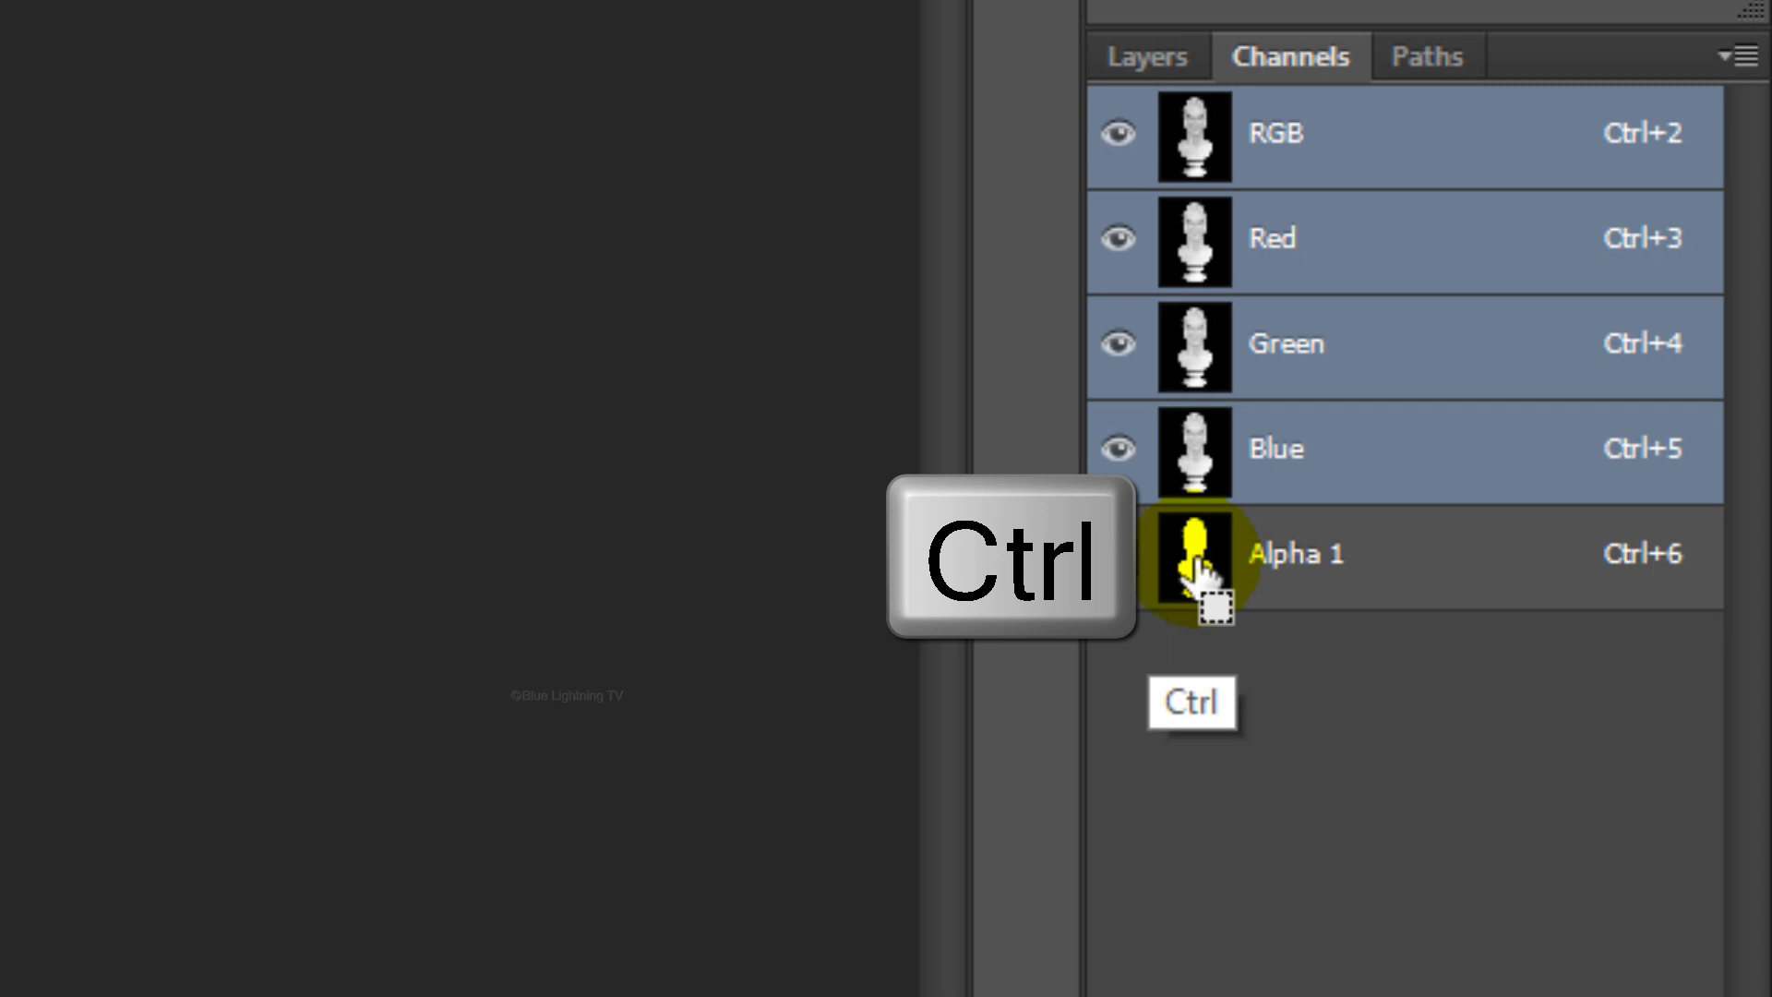
{"action": "left_click", "coordinate": [1197, 572], "text": "ctrl"}
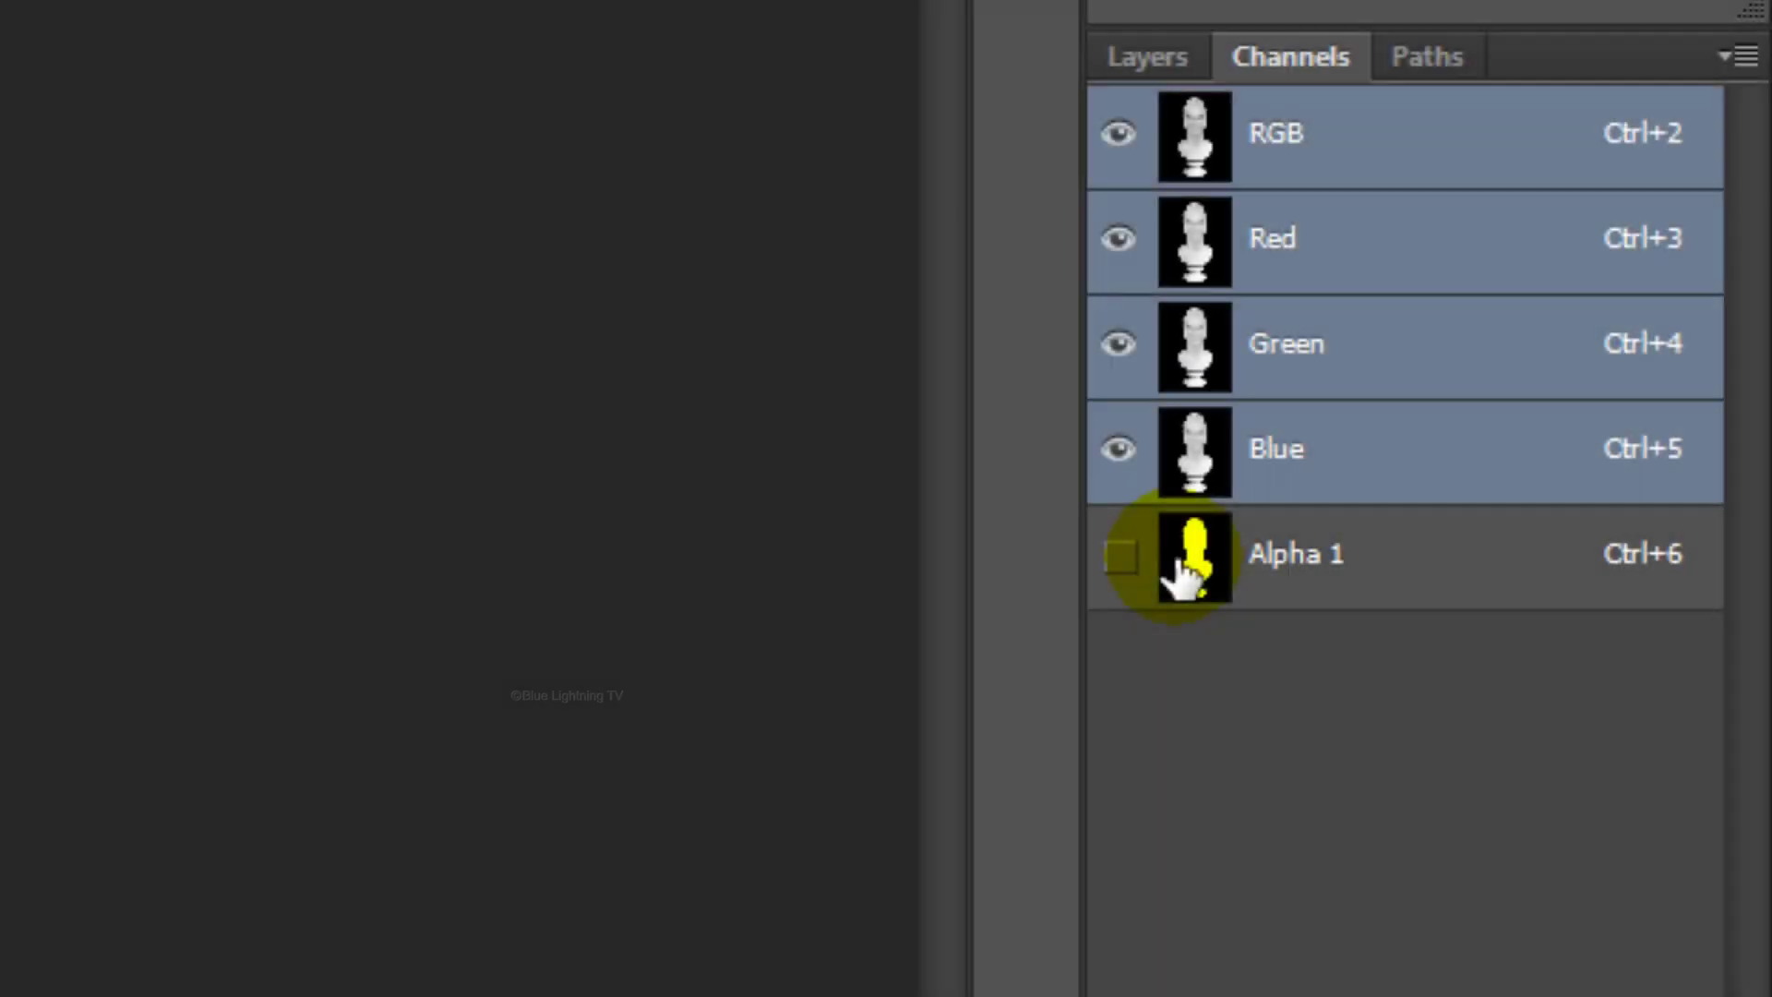
{"action": "left_click", "coordinate": [1153, 57]}
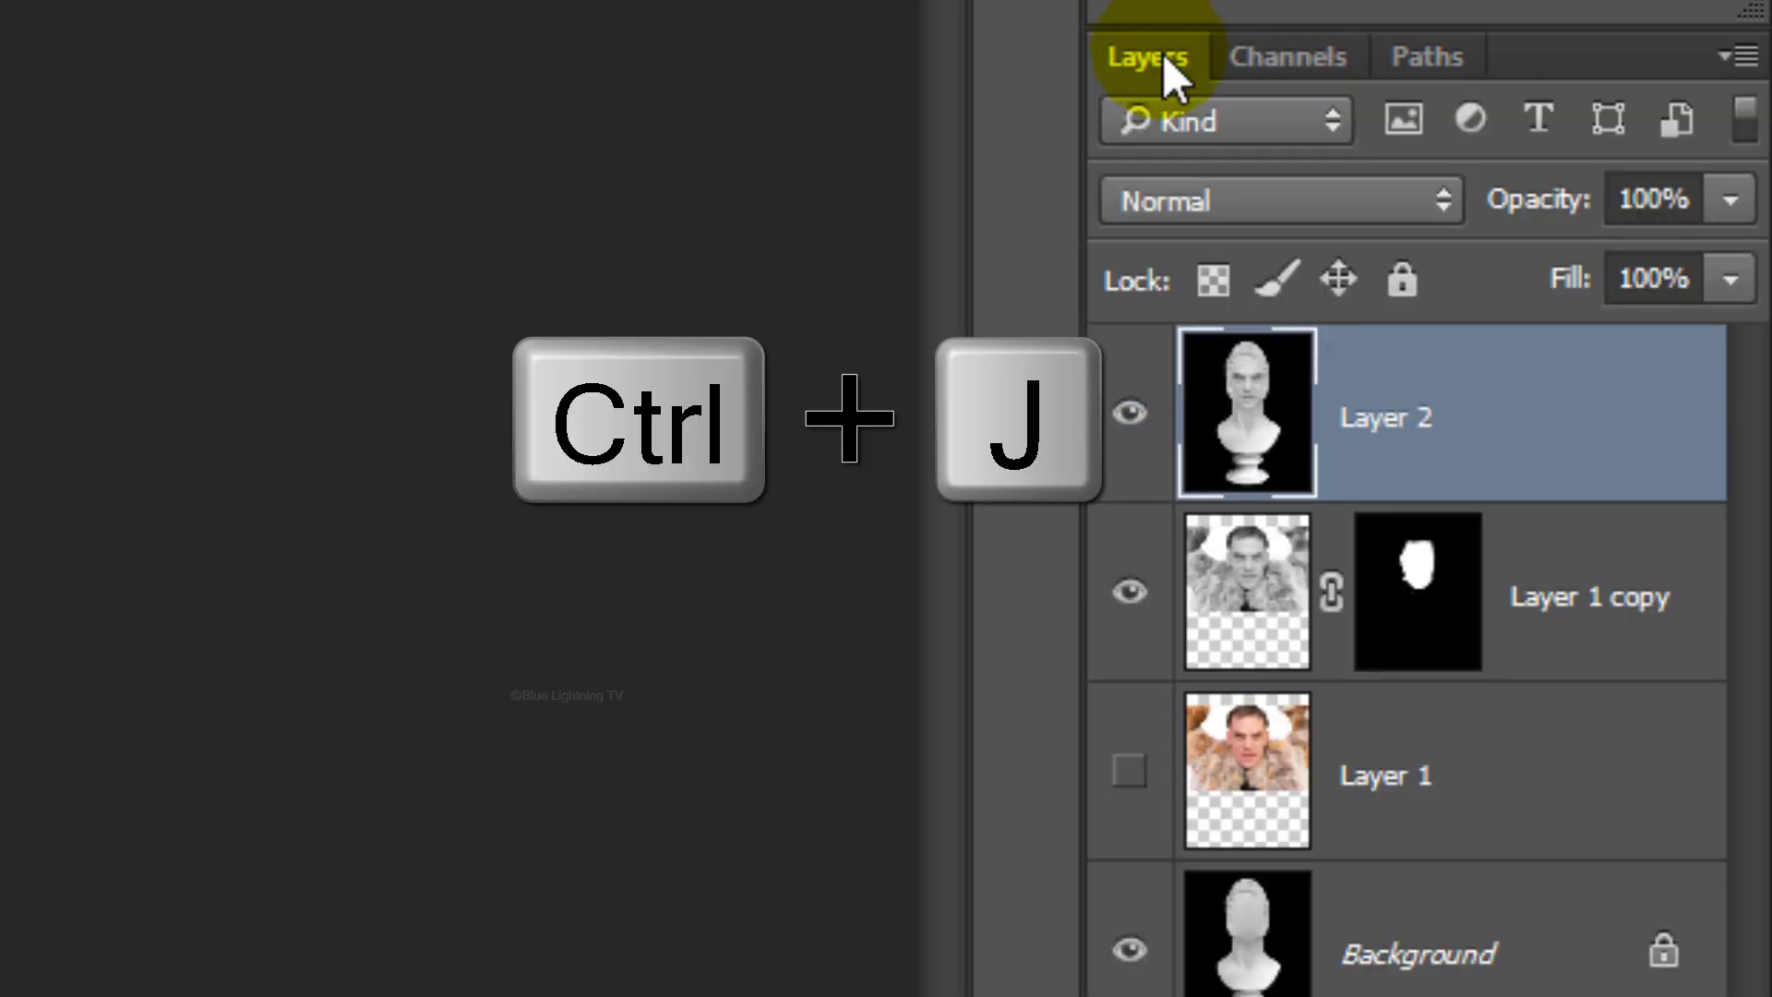
{"action": "key", "text": "ctrl+j"}
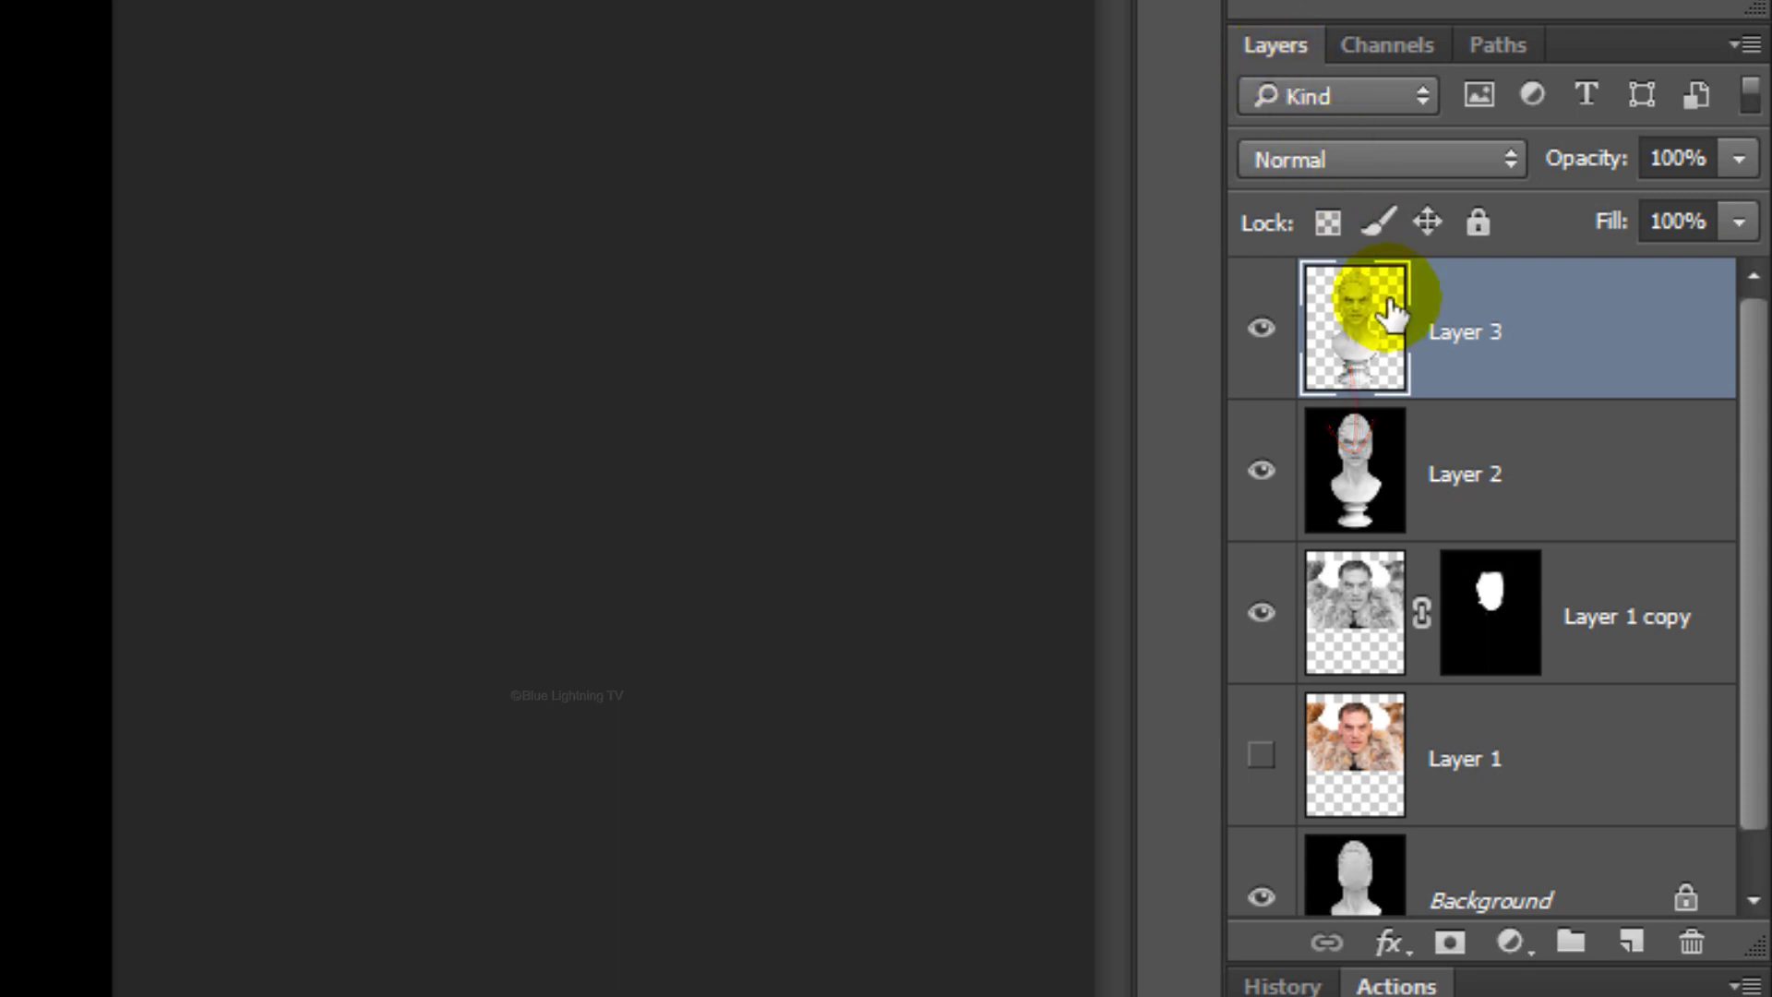
Step: Add Layer 4 beneath Layer 3 and fill it with solid black
{"action": "left_click", "coordinate": [1632, 955], "text": "ctrl"}
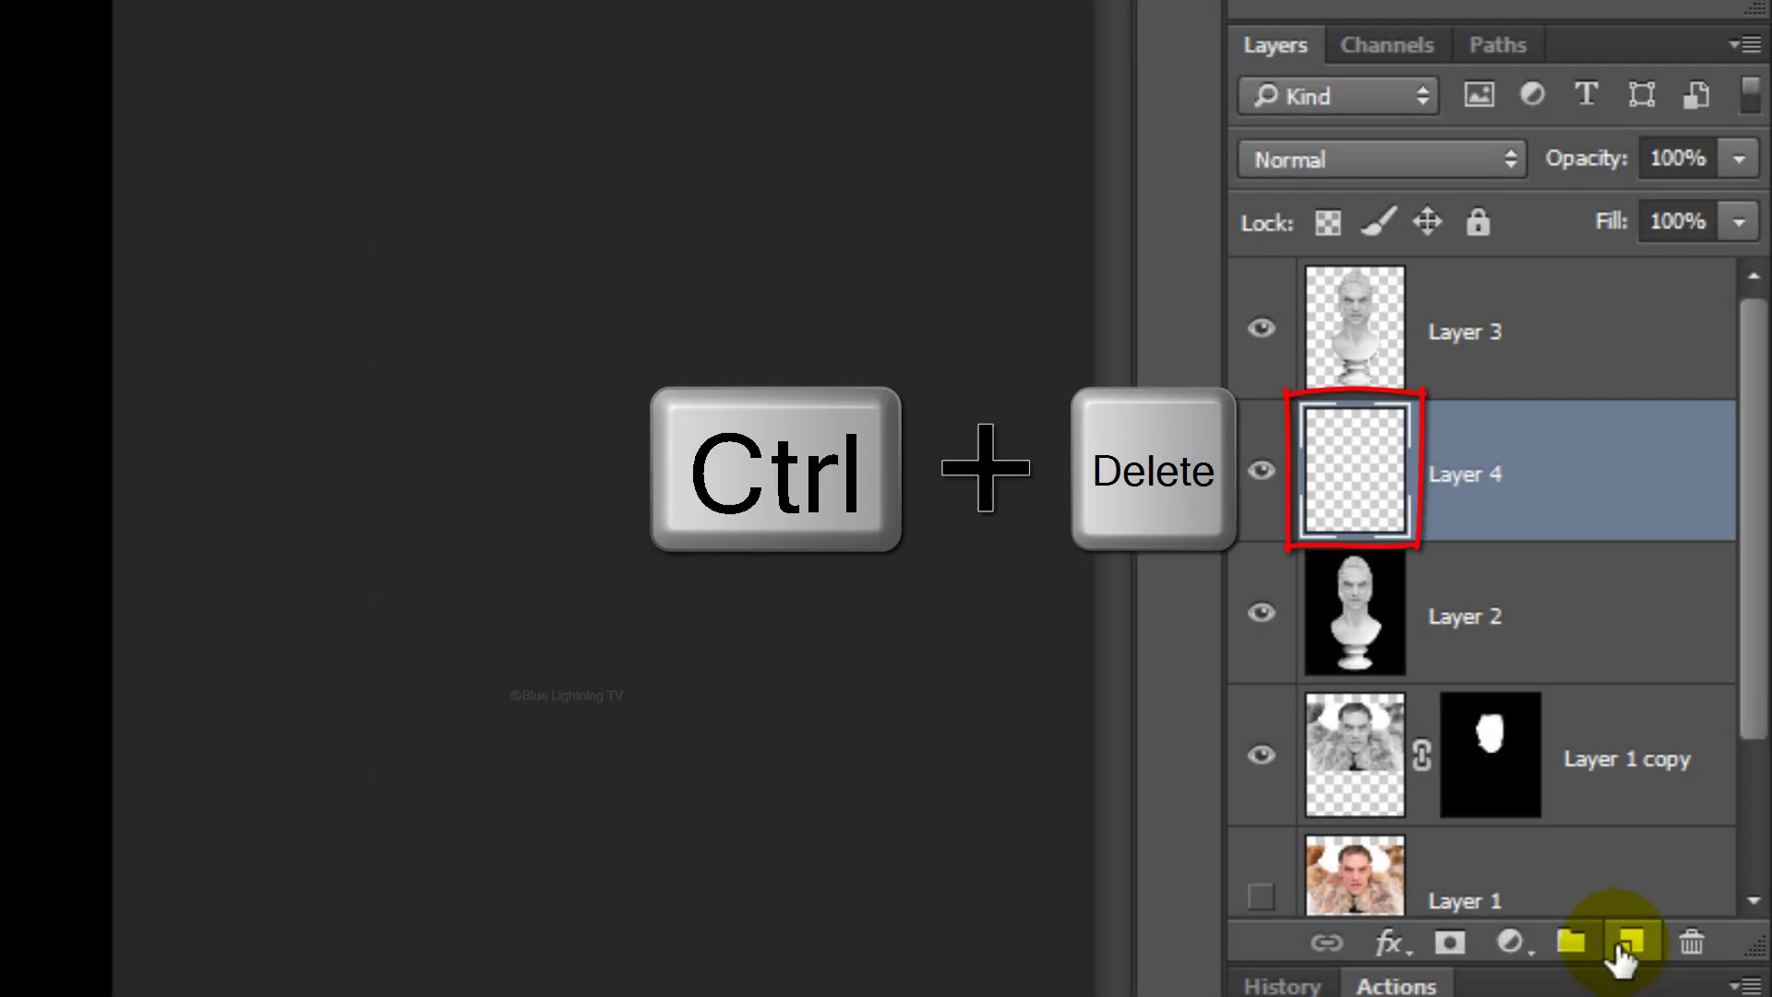
{"action": "key", "text": "ctrl+Delete"}
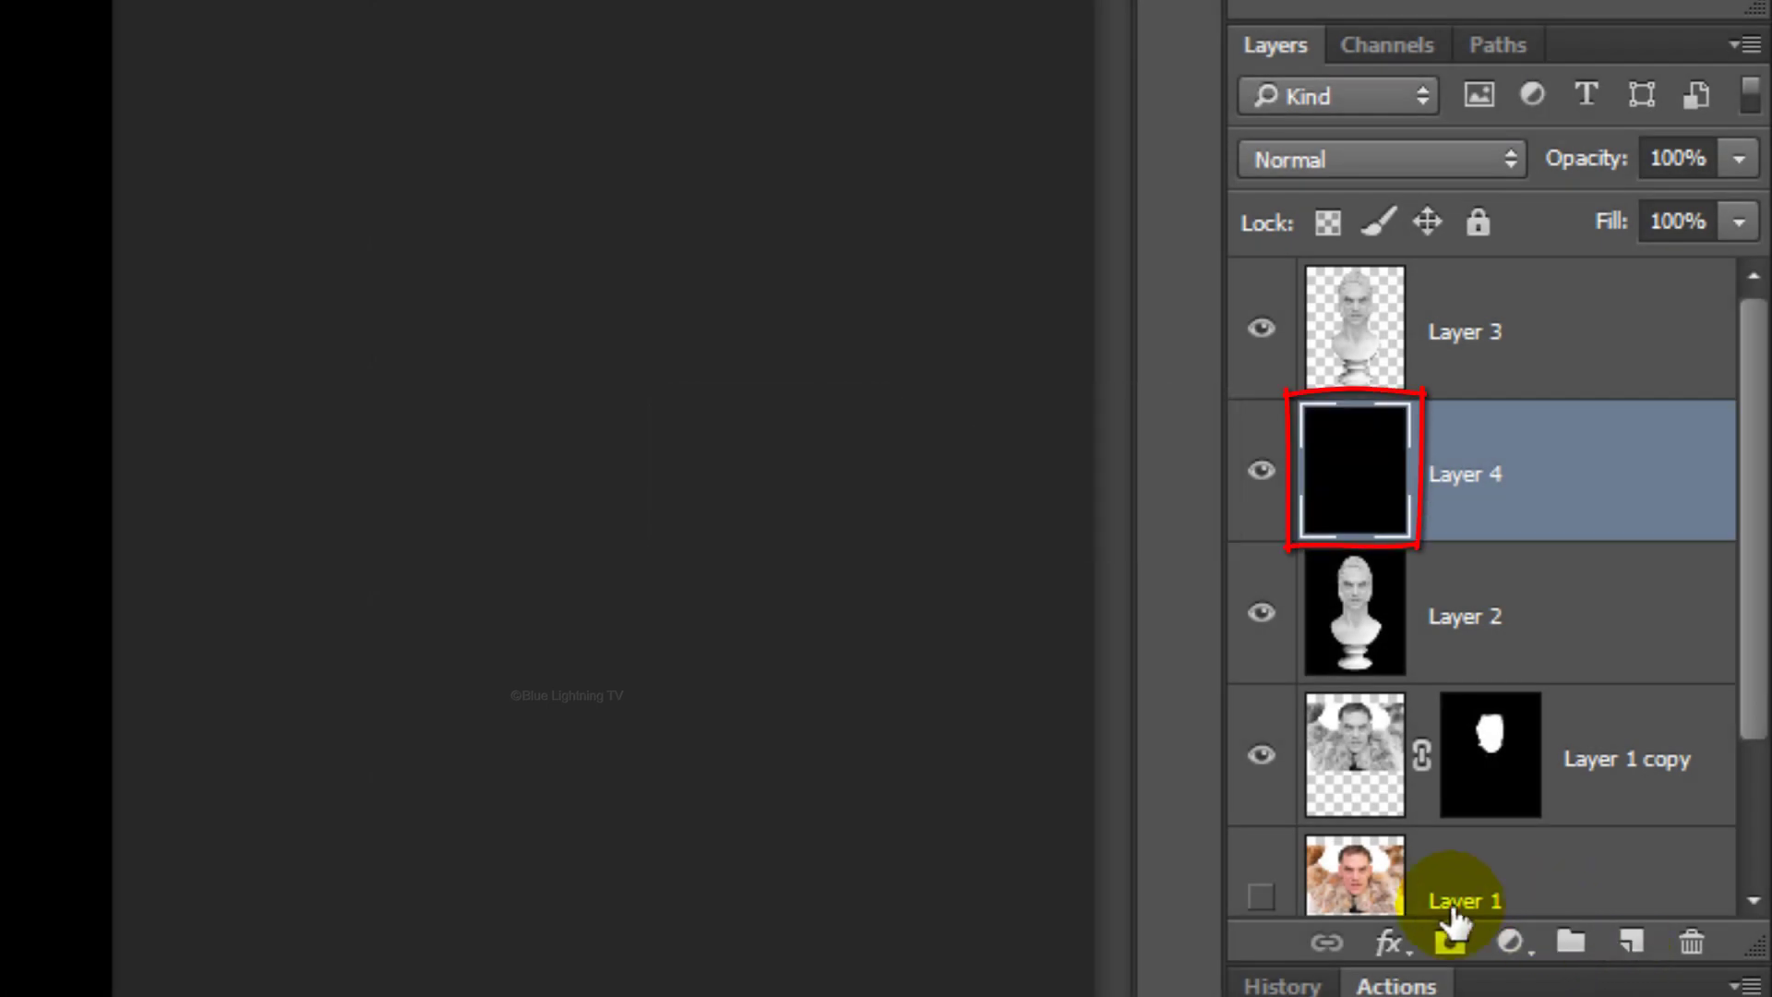
Step: Apply Plastic Wrap to Layer 3 with Highlight Strength 4, Detail 15 and Smoothness 10
{"action": "left_click", "coordinate": [1370, 327]}
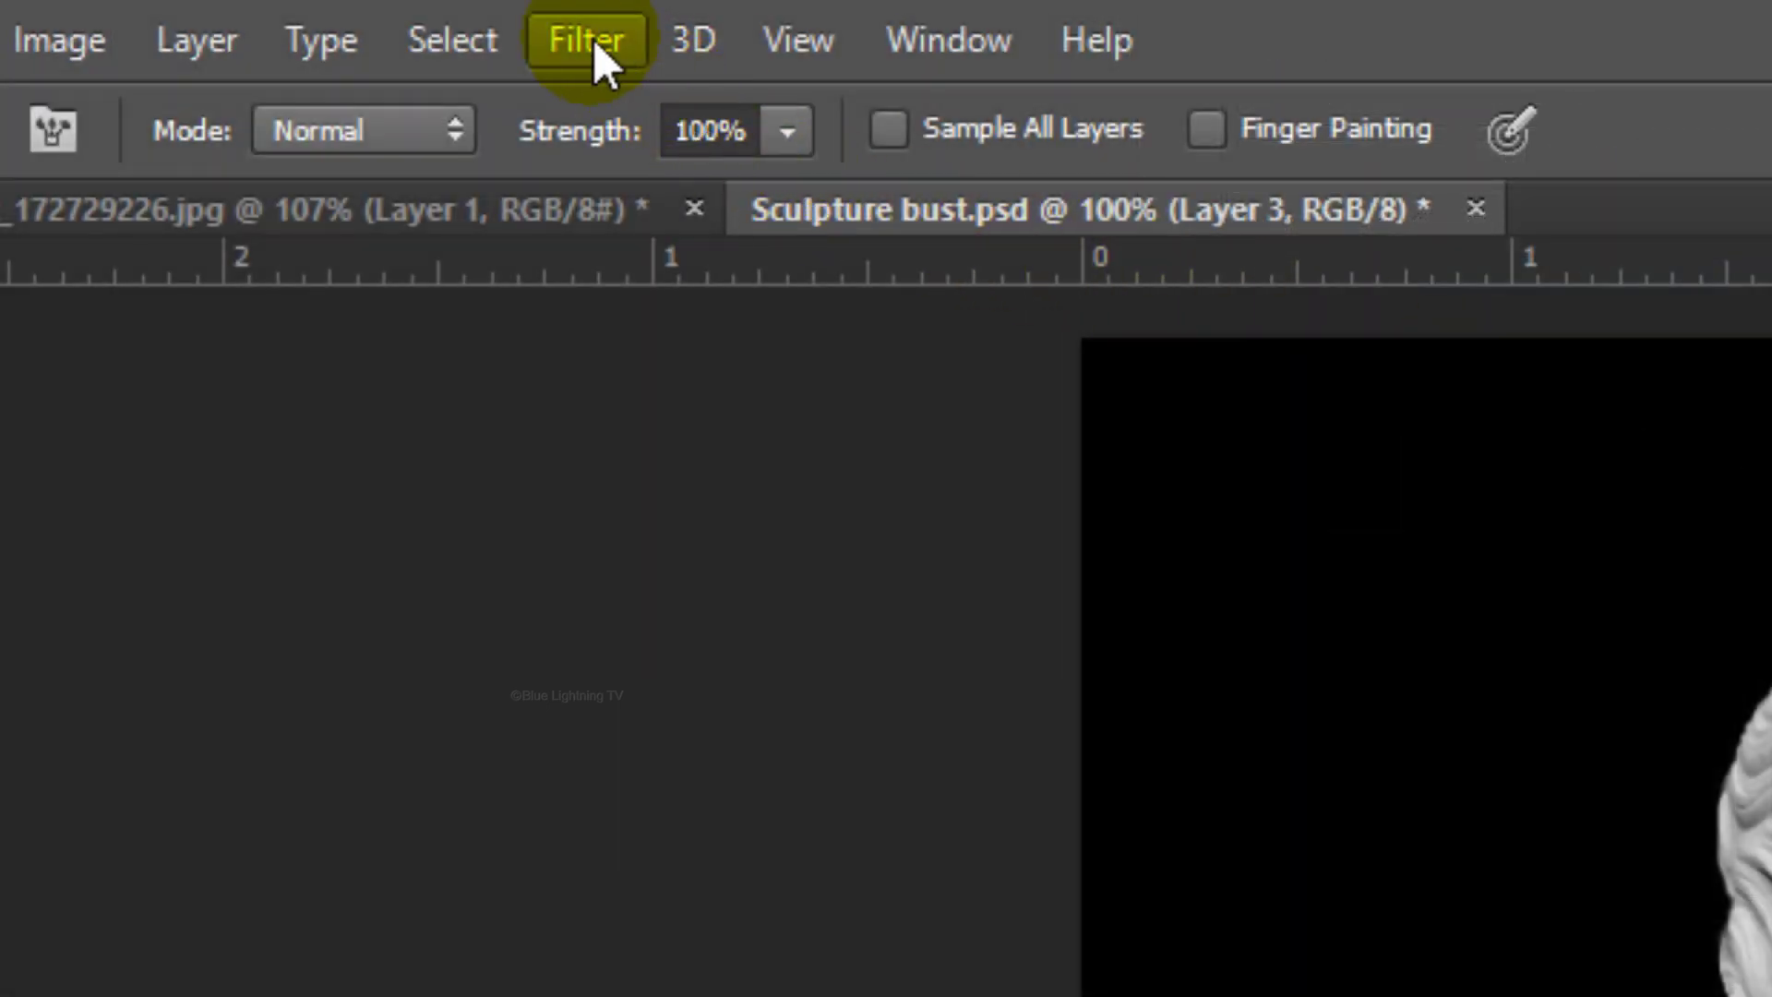
{"action": "left_click", "coordinate": [588, 40]}
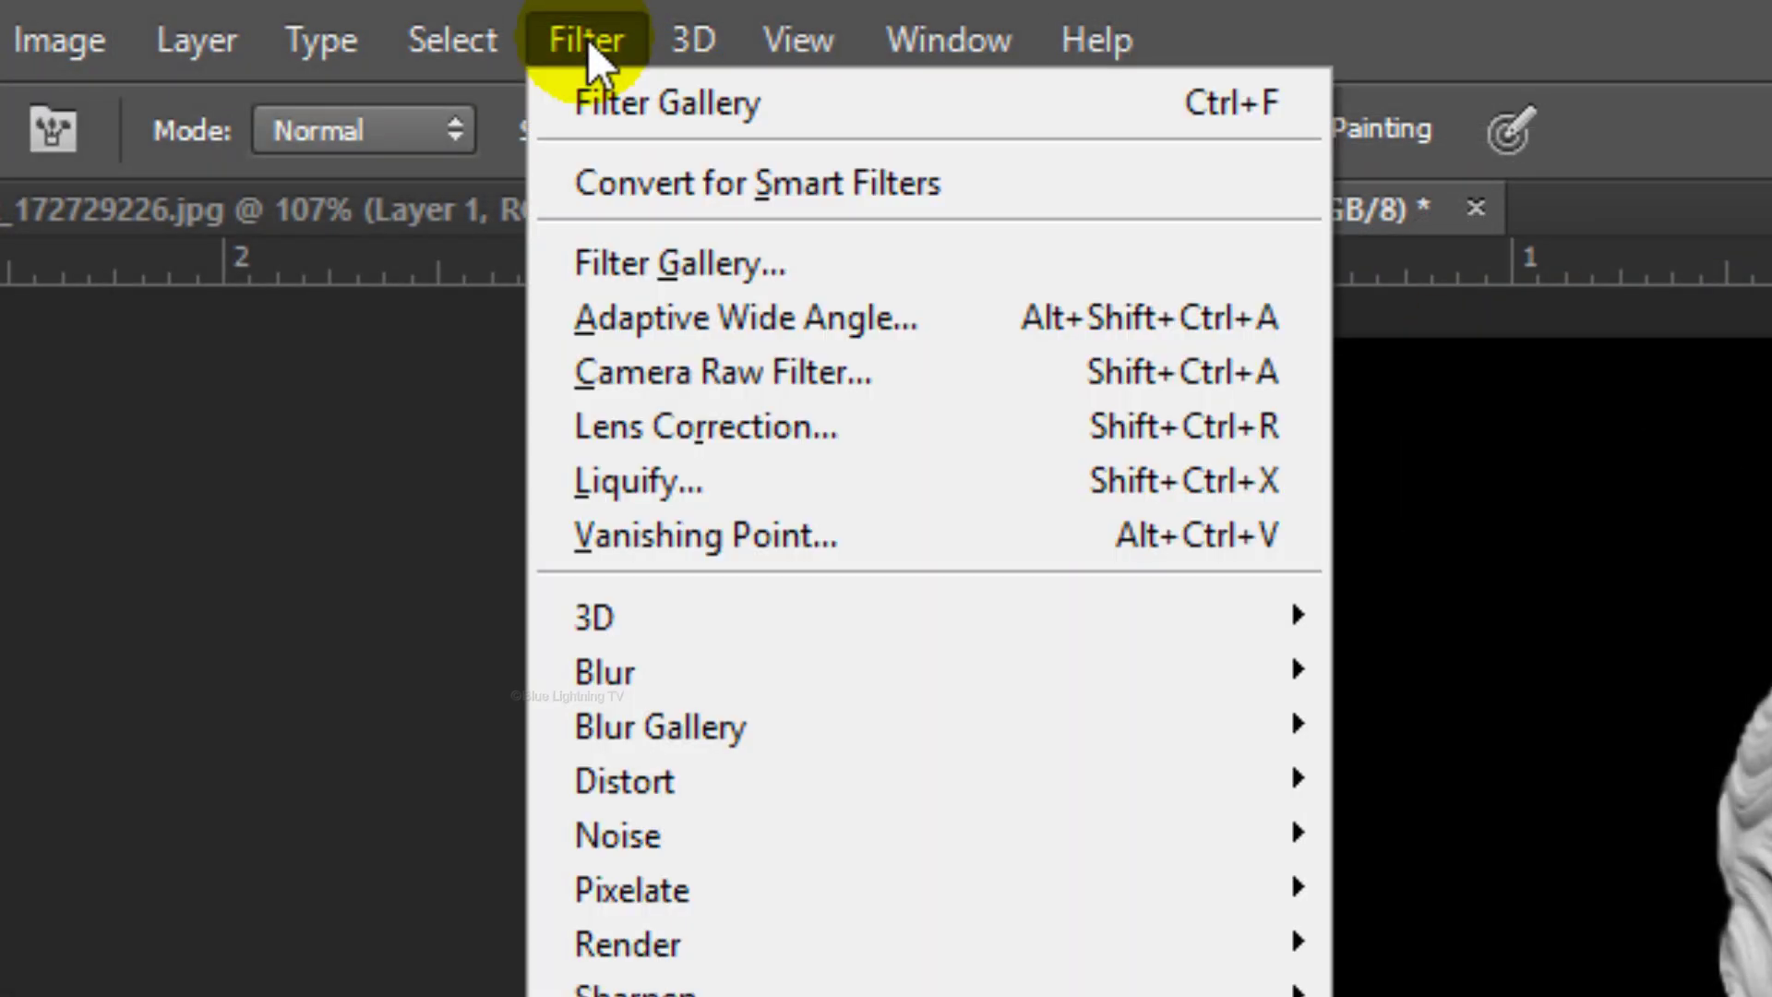
{"action": "left_click", "coordinate": [645, 263]}
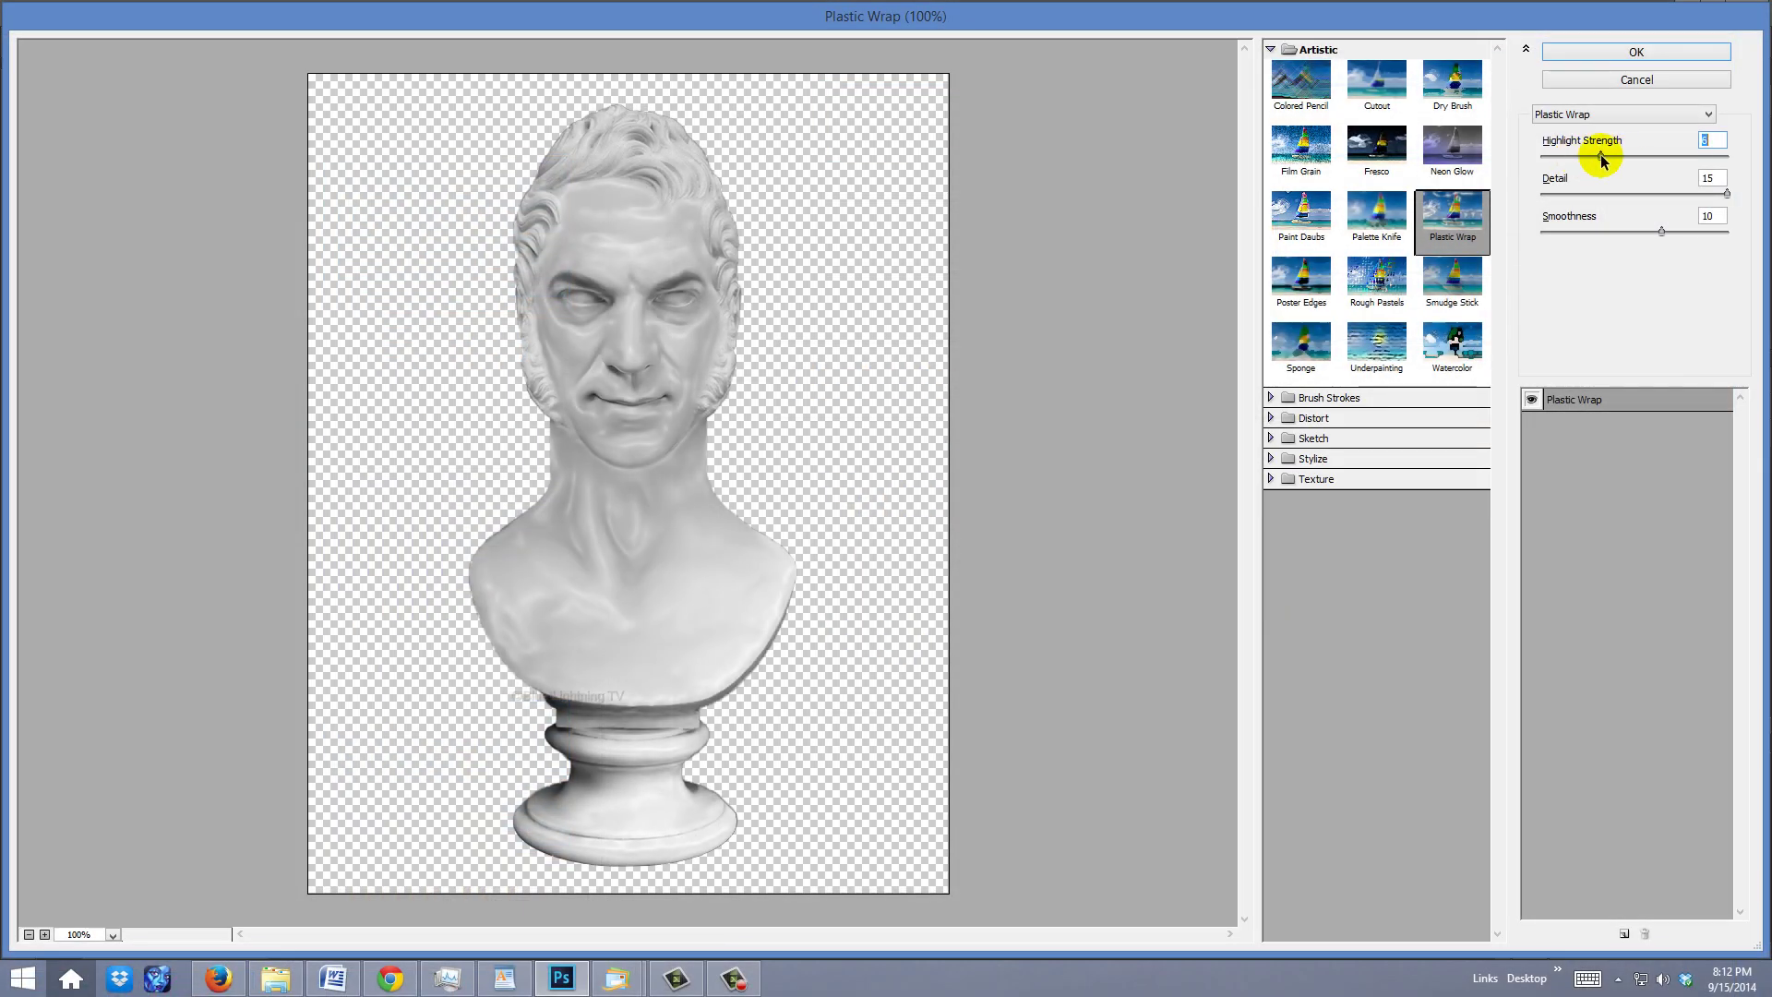
{"action": "mouse_move", "coordinate": [1602, 159]}
{"action": "left_mouse_down"}
{"action": "mouse_move", "coordinate": [1643, 158]}
{"action": "mouse_move", "coordinate": [1582, 161]}
{"action": "left_mouse_up"}
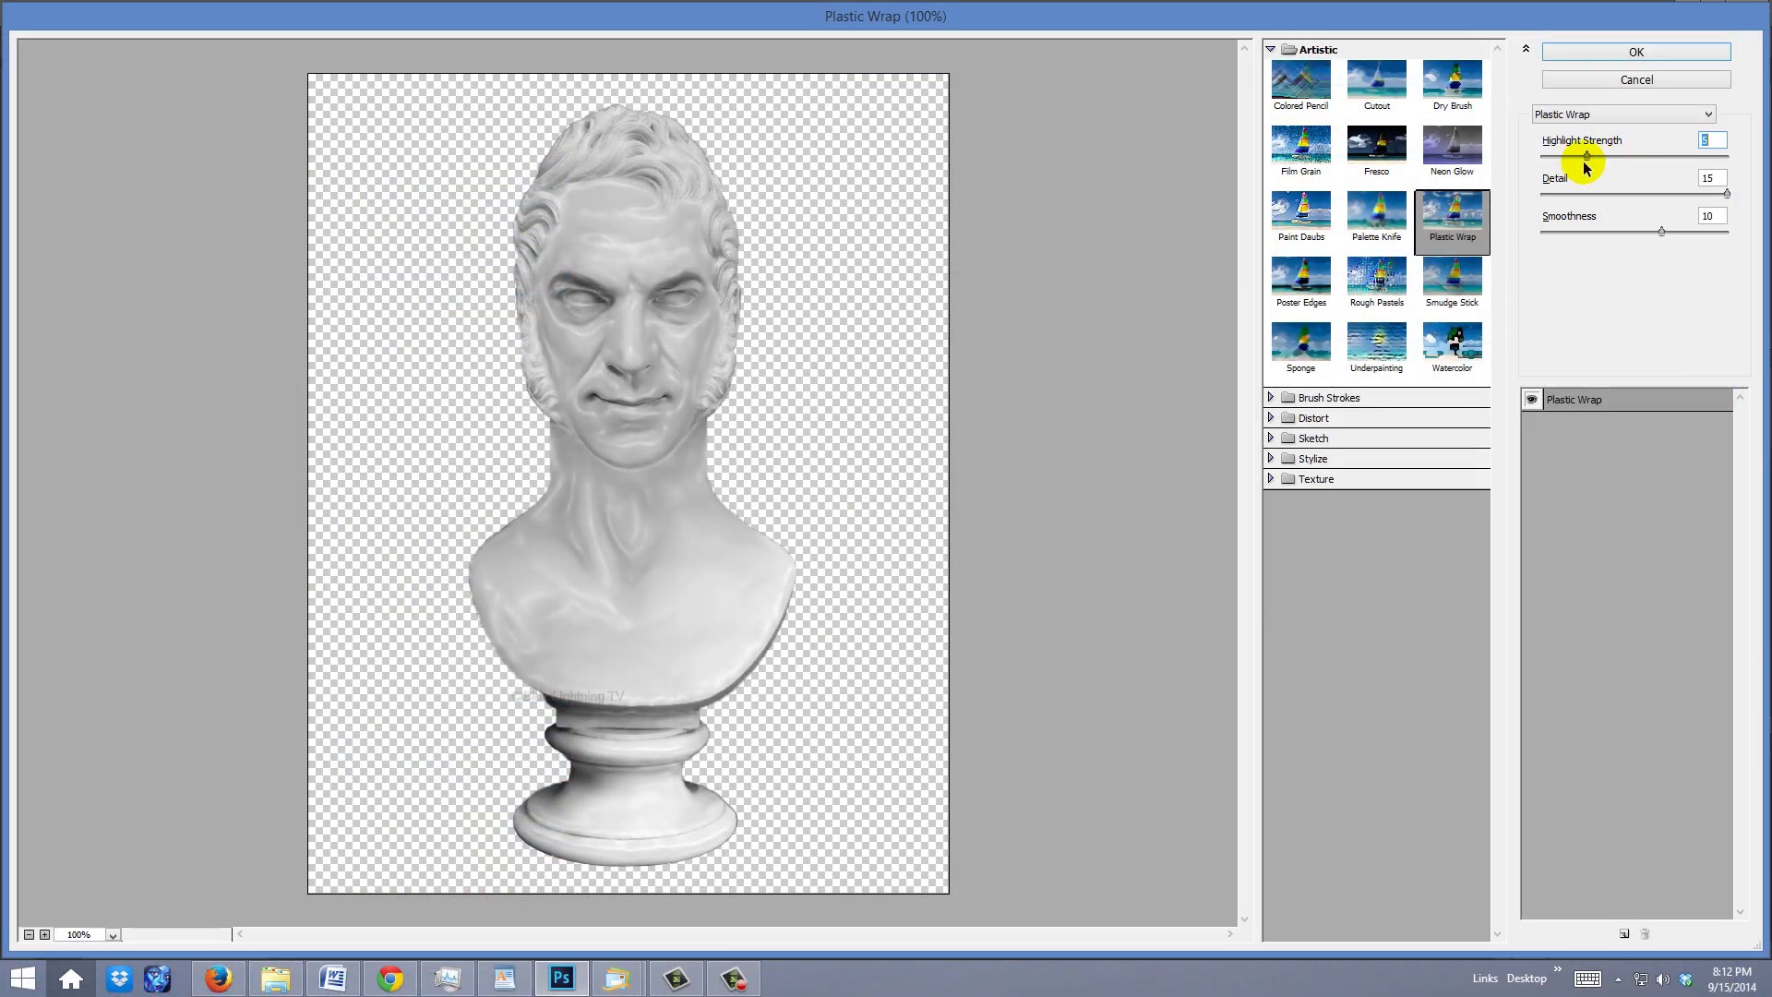
{"action": "left_click_drag", "start_coordinate": [1720, 192], "coordinate": [1758, 168]}
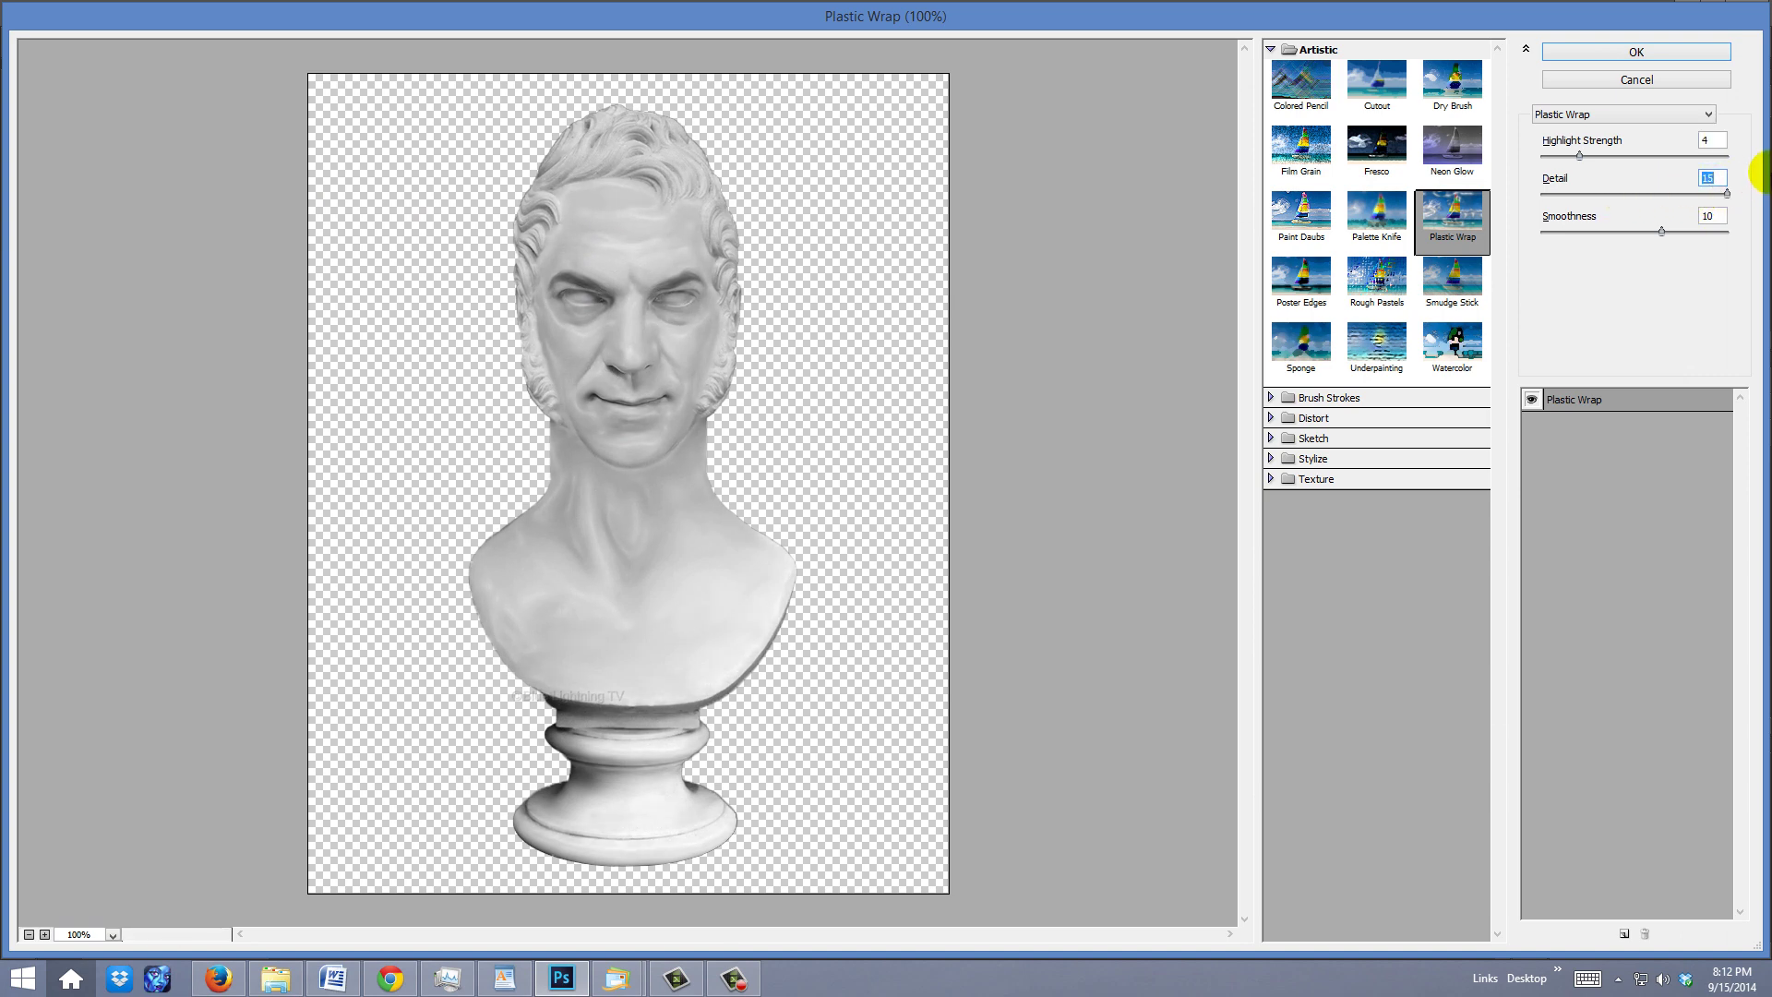
{"action": "mouse_move", "coordinate": [1662, 231]}
{"action": "left_mouse_down"}
{"action": "mouse_move", "coordinate": [1566, 238]}
{"action": "mouse_move", "coordinate": [1657, 225]}
{"action": "left_mouse_up"}
{"action": "left_click", "coordinate": [1634, 51]}
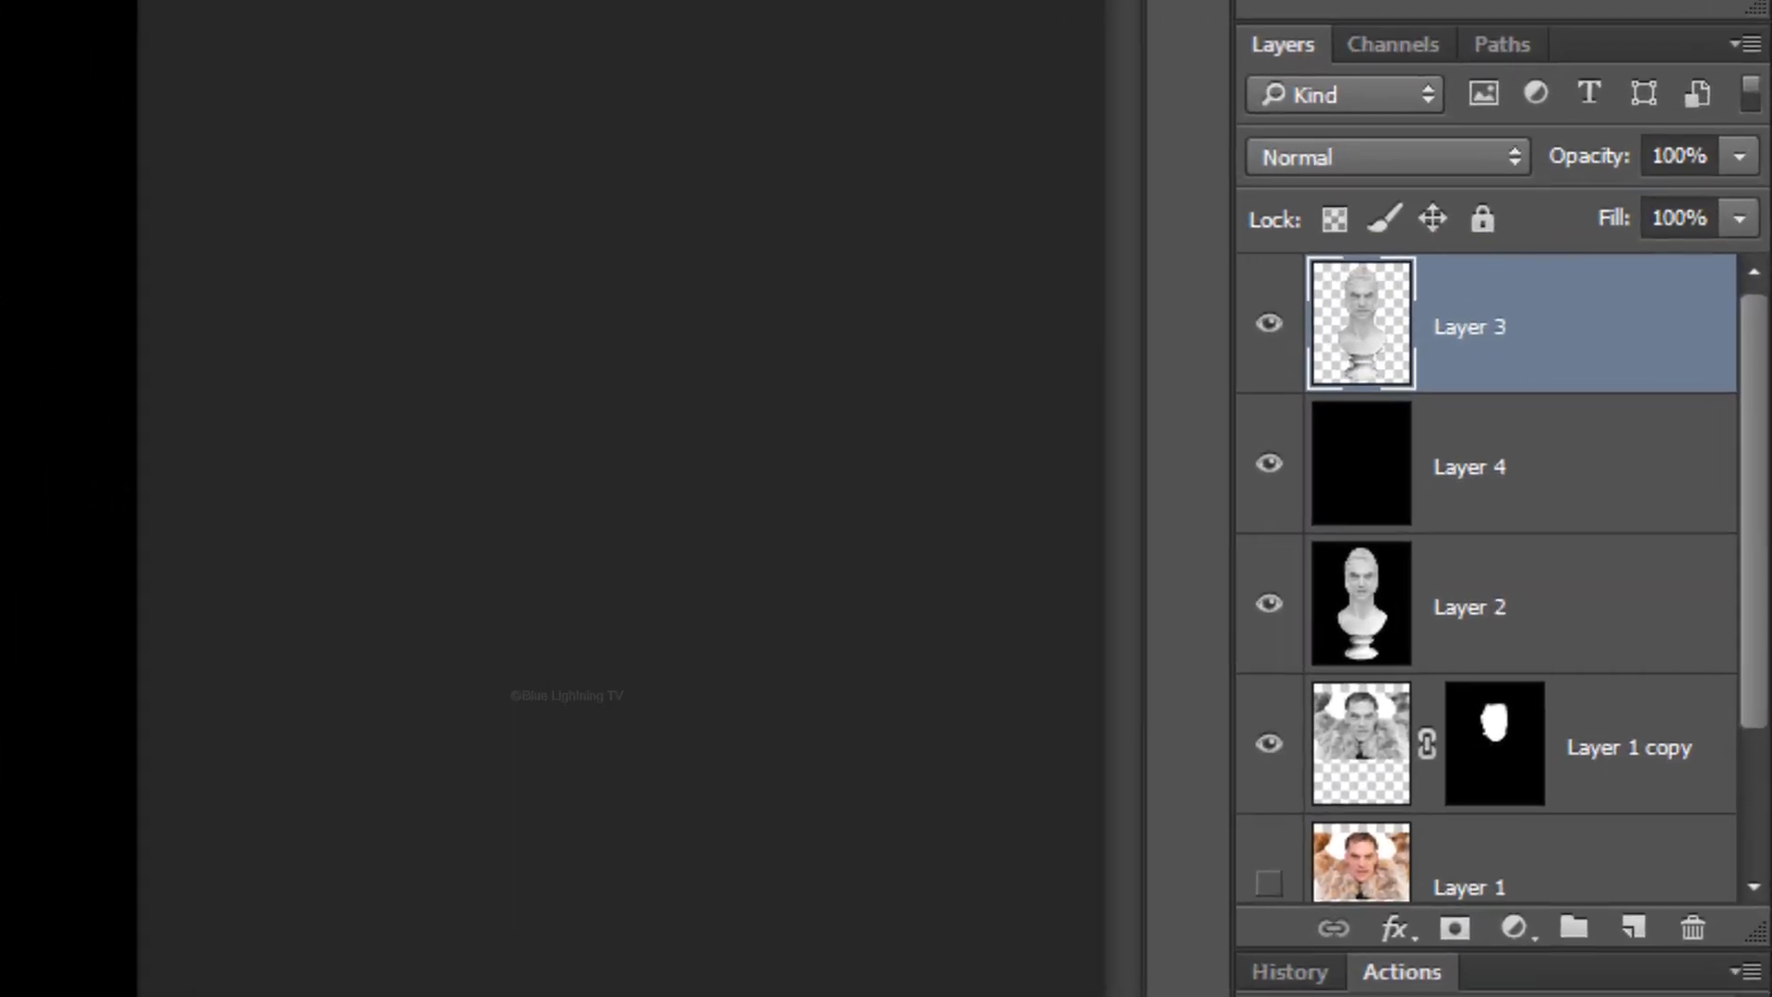
Step: Merge Layer 3 down onto the black layer, zoom to the neck, and set a size 8 brush
{"action": "key", "text": "ctrl+e"}
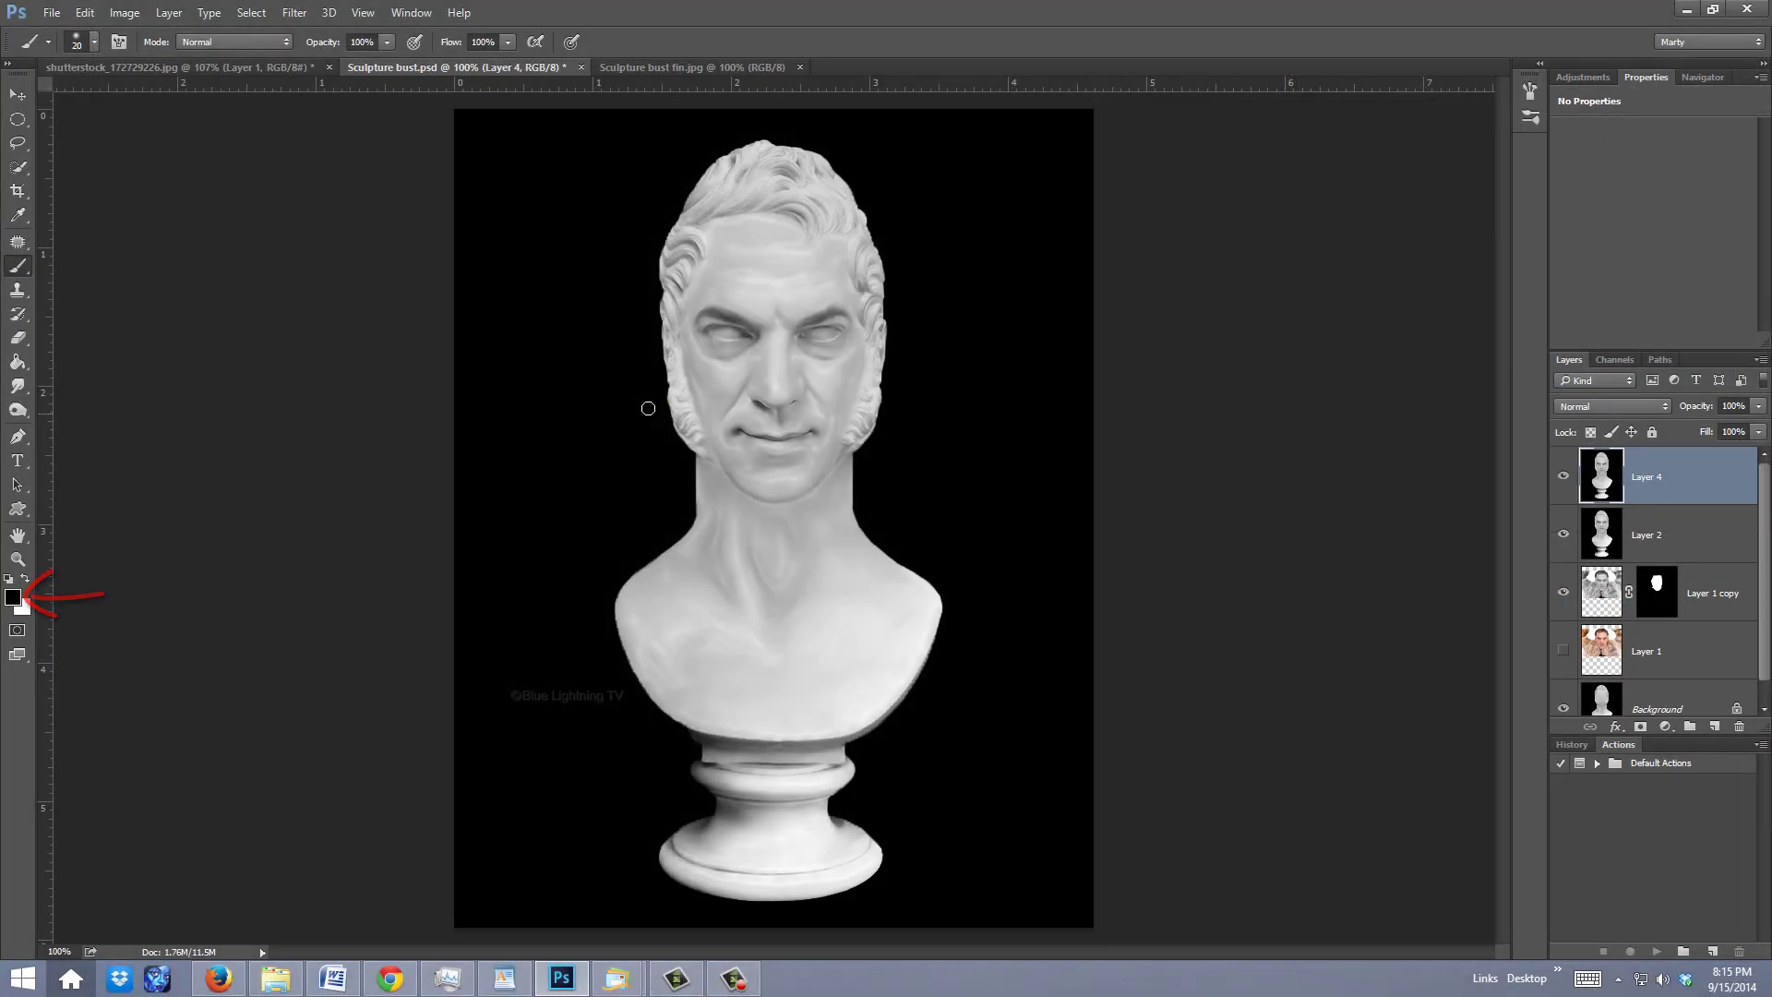
{"action": "key", "text": "z"}
{"action": "left_click_drag", "start_coordinate": [630, 392], "coordinate": [923, 588]}
{"action": "key", "text": "b"}
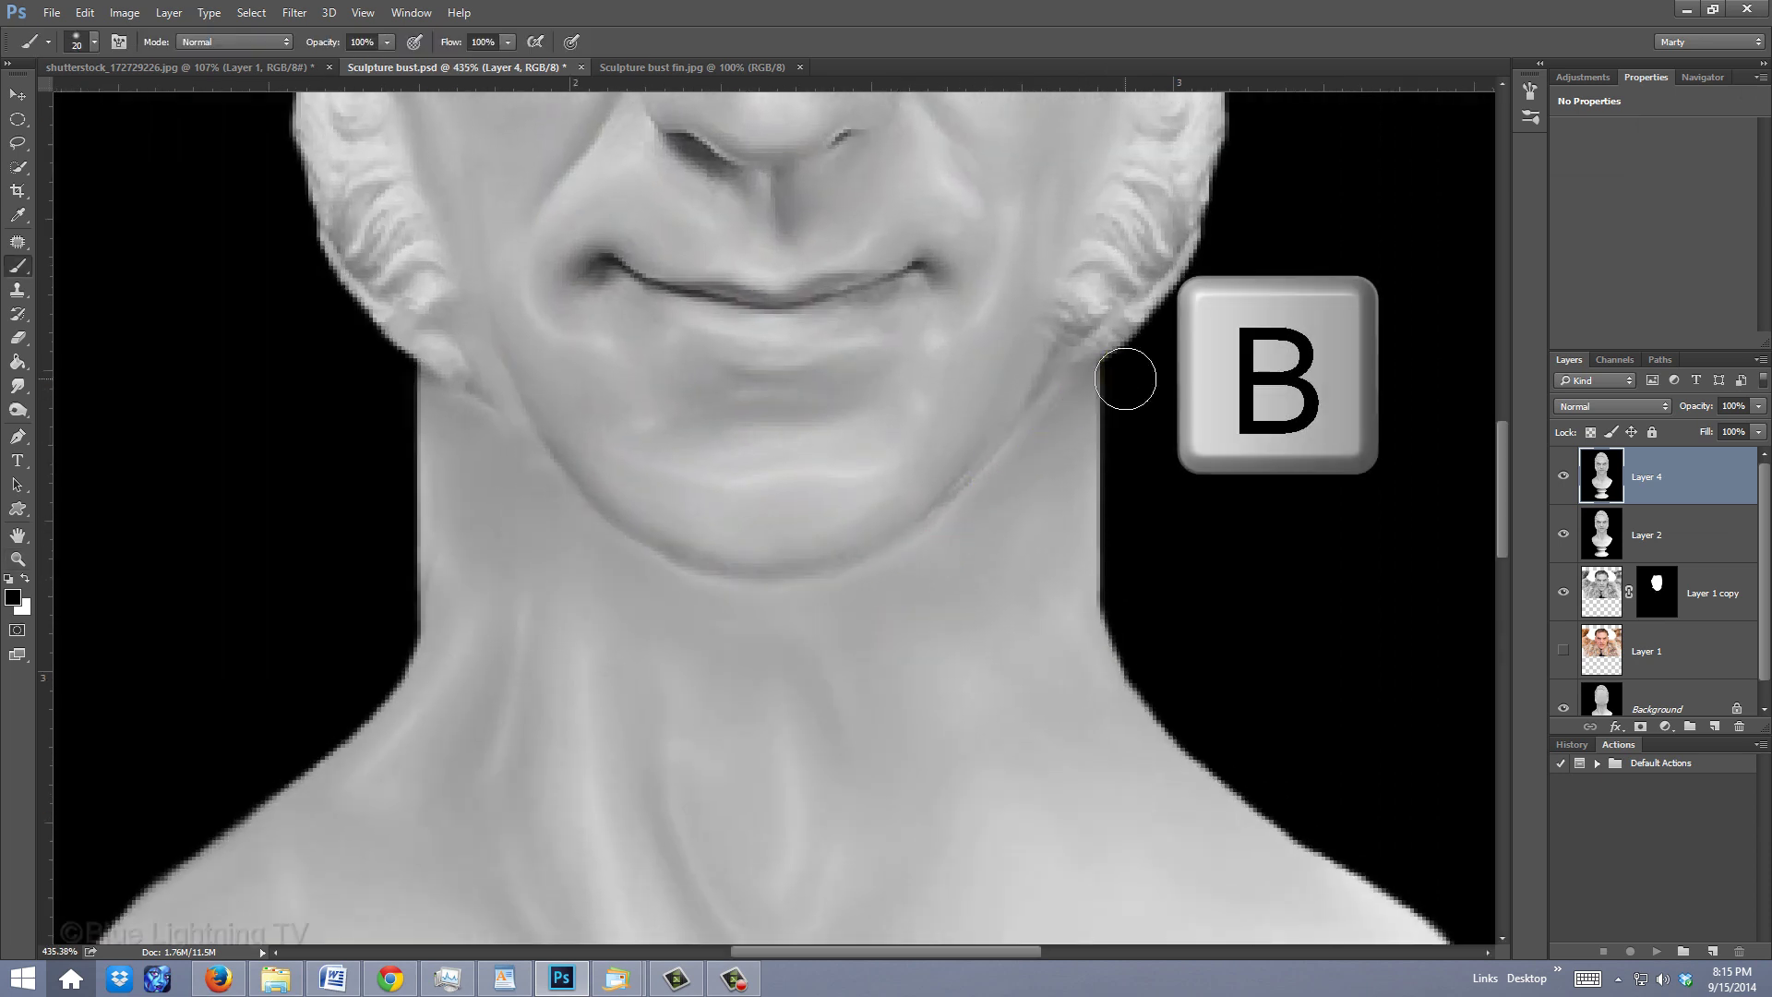
{"action": "key", "text": "bracketleft"}
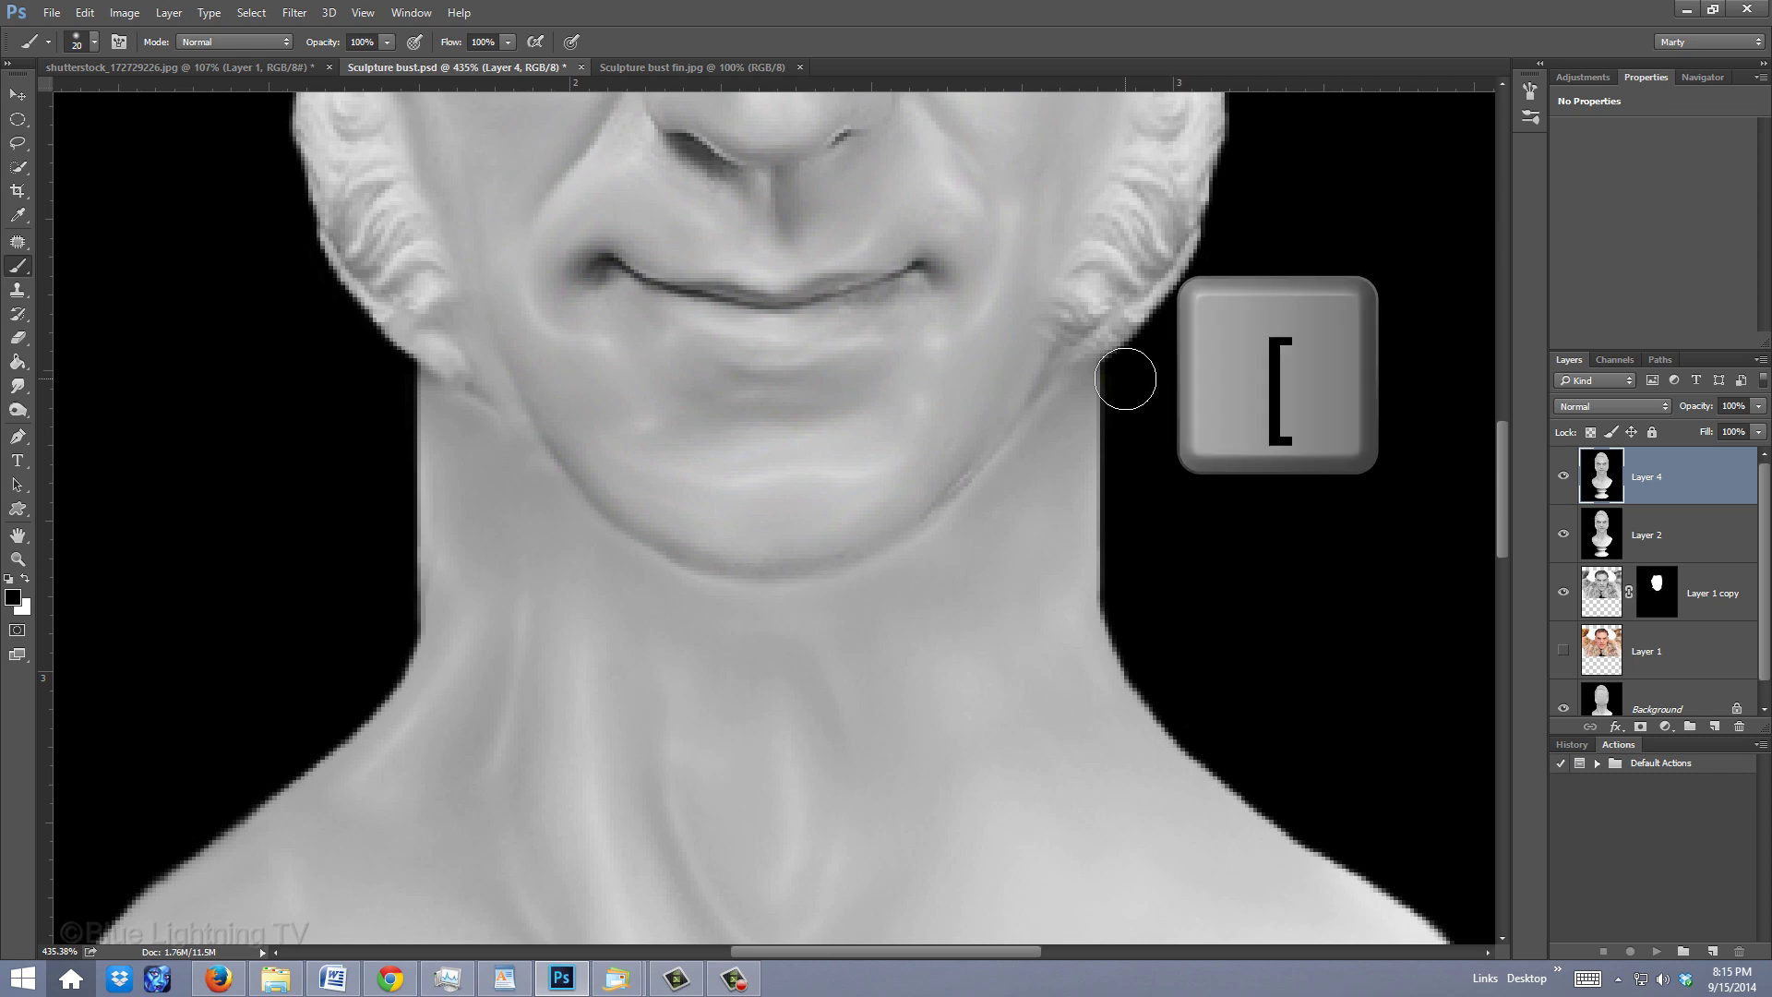
{"action": "key", "text": "bracketleft"}
{"action": "key", "text": "bracketleft"}
{"action": "key", "text": "bracketleft"}
Step: Paint black along the right and left edges of the neck to thin it
{"action": "left_click", "coordinate": [1082, 369]}
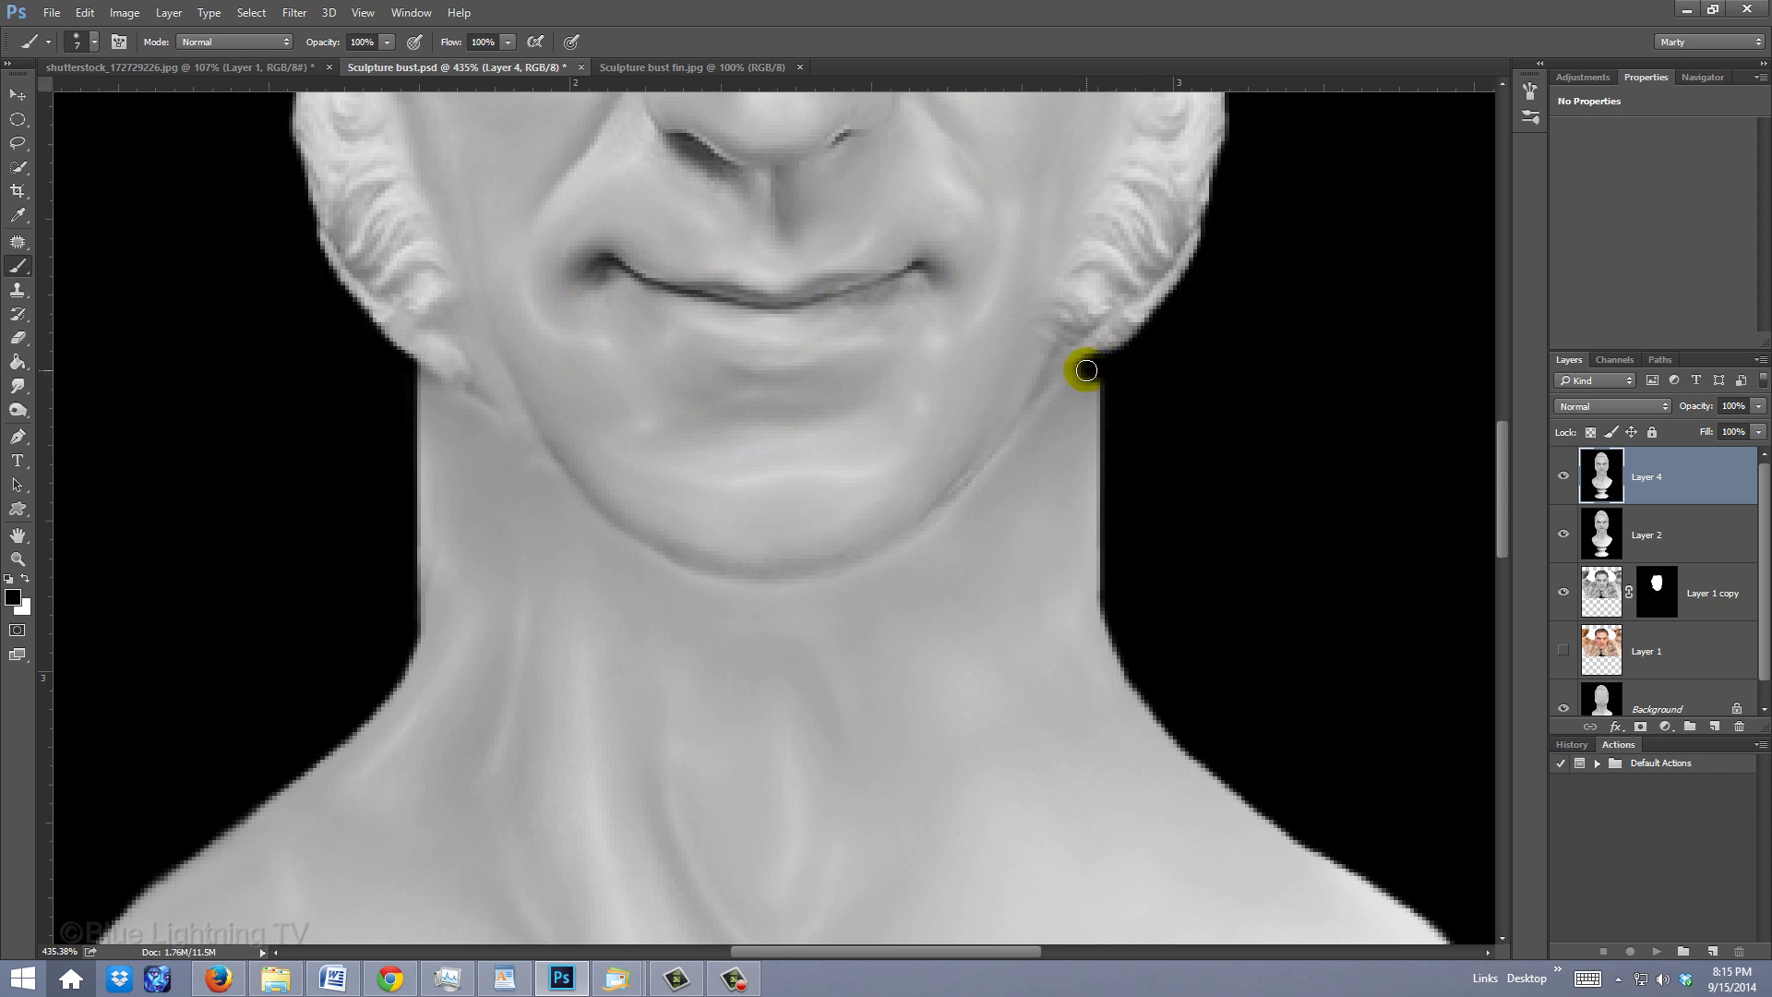
{"action": "left_click", "coordinate": [1082, 601], "text": "shift"}
{"action": "left_click_drag", "start_coordinate": [1099, 384], "coordinate": [1101, 603]}
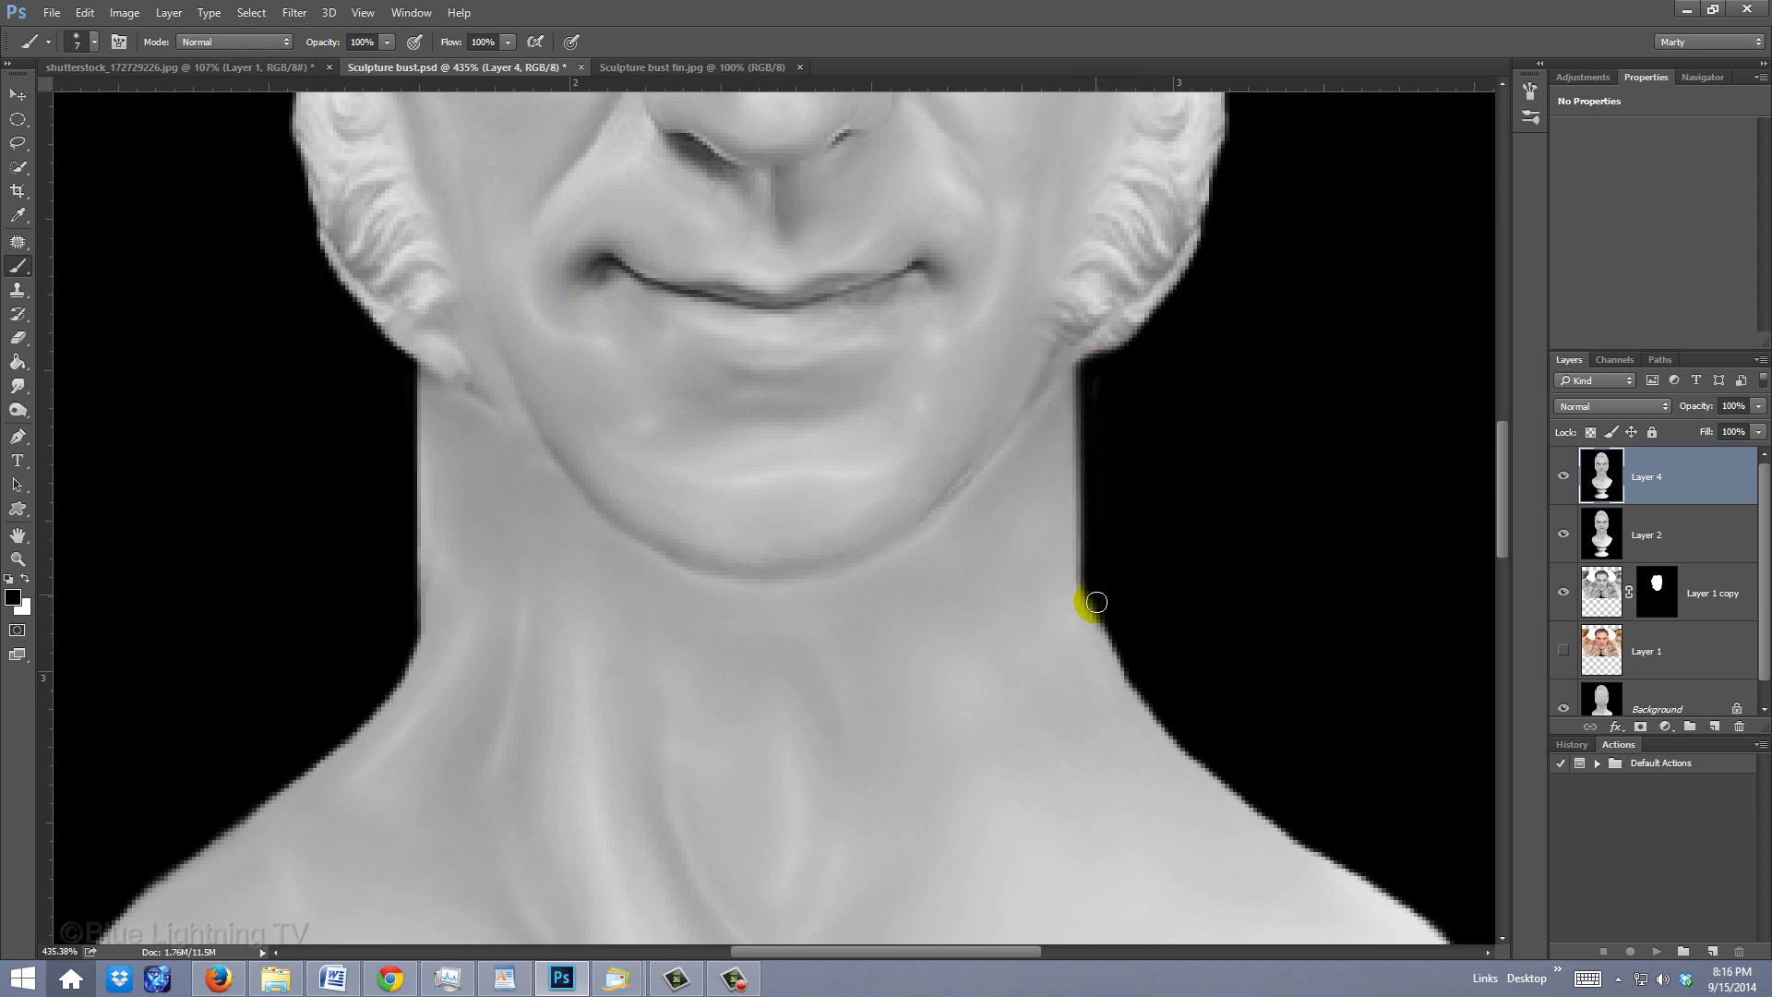
{"action": "left_click", "coordinate": [855, 546]}
{"action": "left_click", "coordinate": [434, 376]}
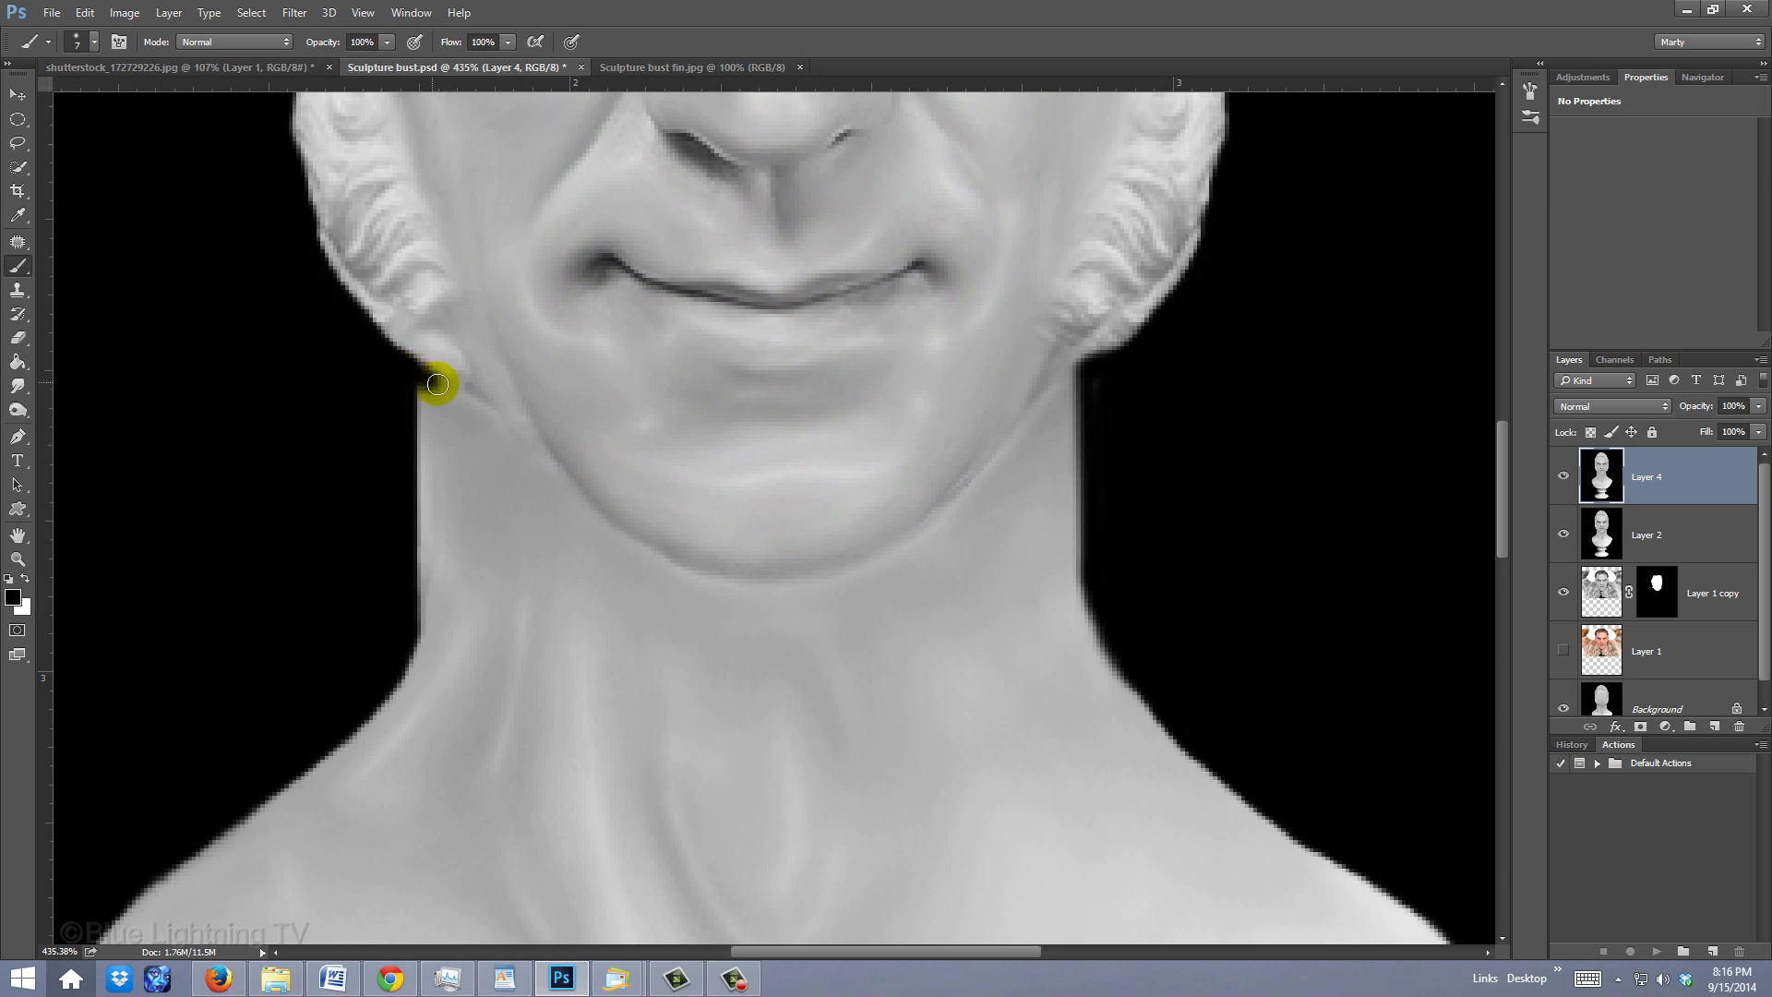
{"action": "left_click", "coordinate": [430, 613], "text": "shift"}
{"action": "mouse_move", "coordinate": [415, 396]}
{"action": "left_mouse_down"}
{"action": "mouse_move", "coordinate": [422, 613]}
{"action": "mouse_move", "coordinate": [407, 661]}
{"action": "mouse_move", "coordinate": [427, 606]}
{"action": "mouse_move", "coordinate": [418, 626]}
{"action": "left_mouse_up"}
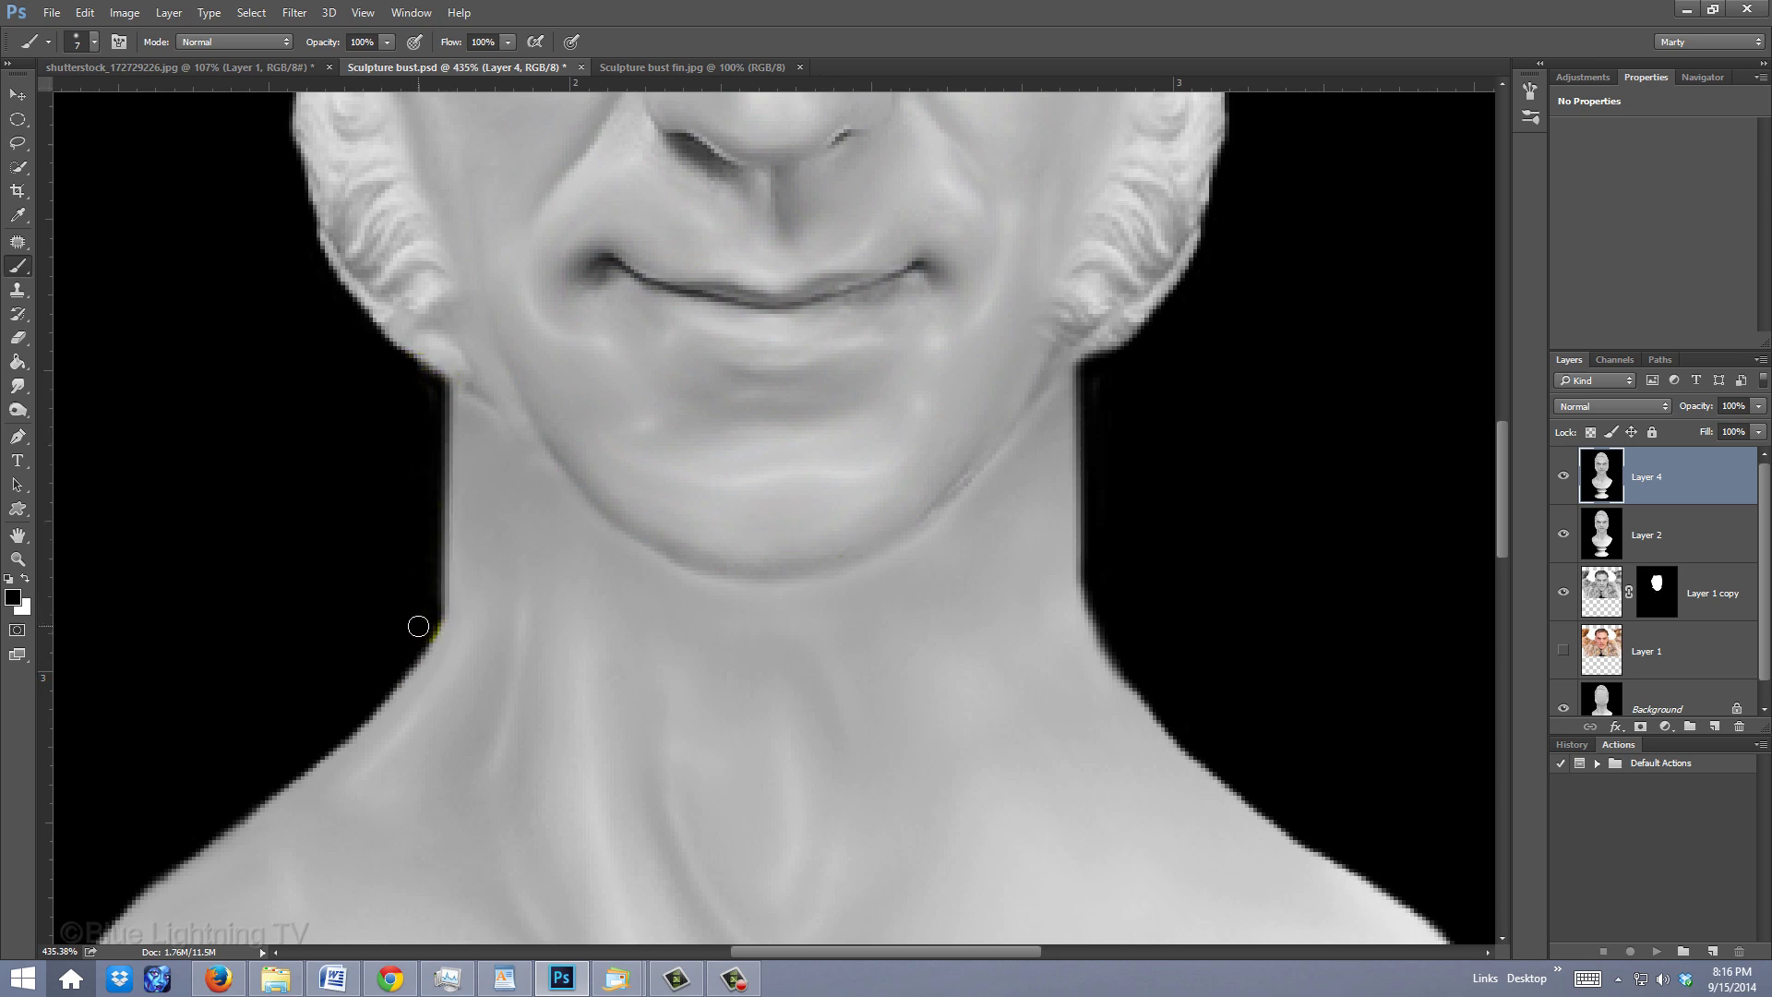